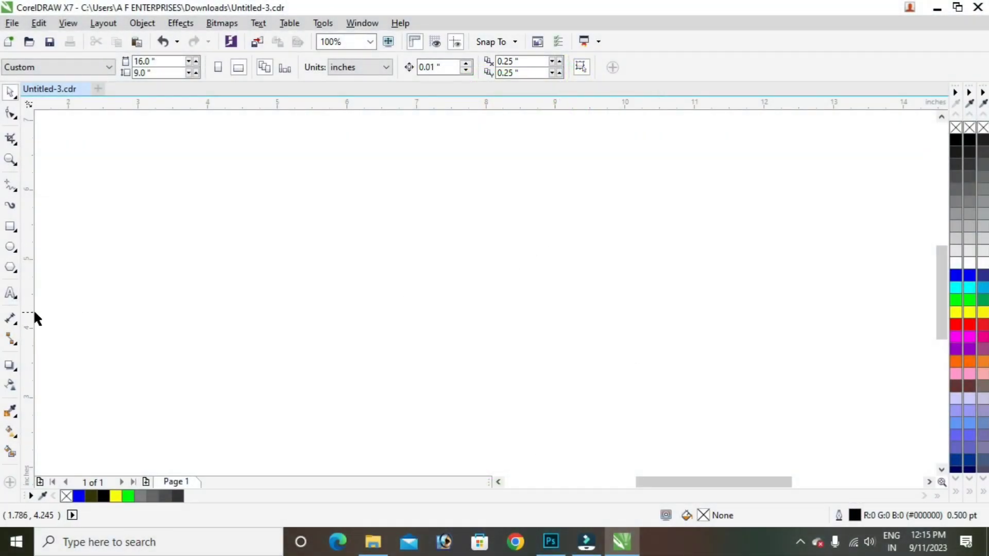
Step: Draw a circle near mid-page and scale it to 82.4%, about 2.917 inches wide
click(10, 249)
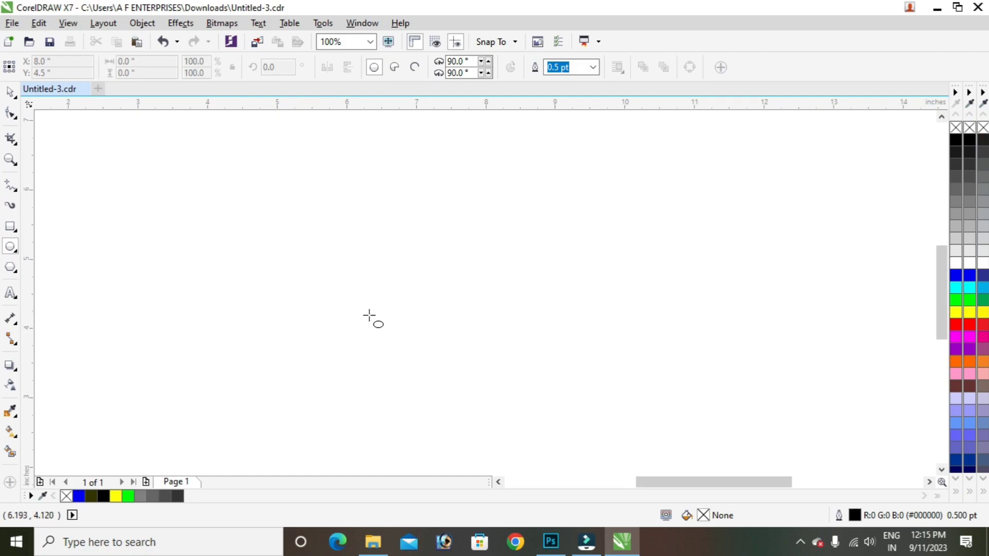
drag(371, 247, 496, 347)
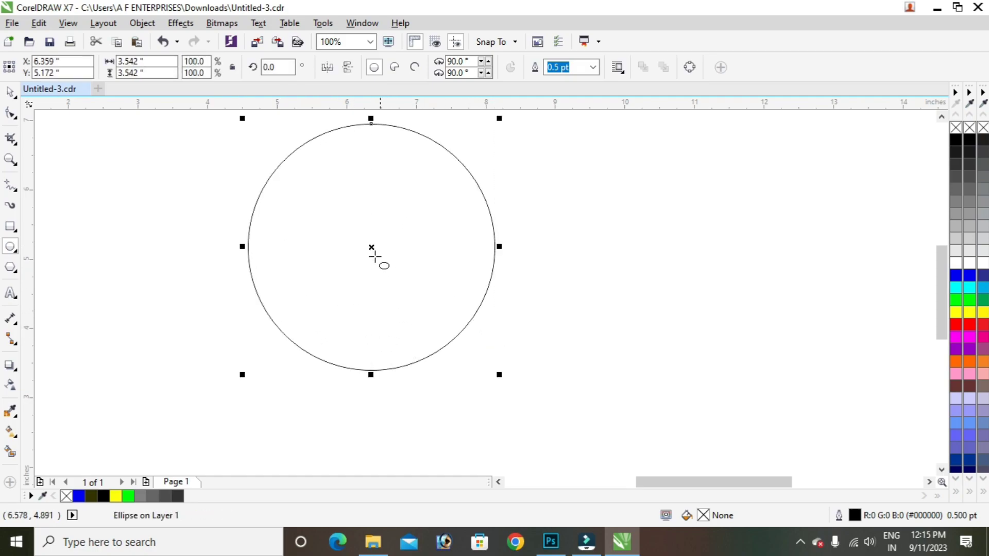
drag(369, 247, 372, 283)
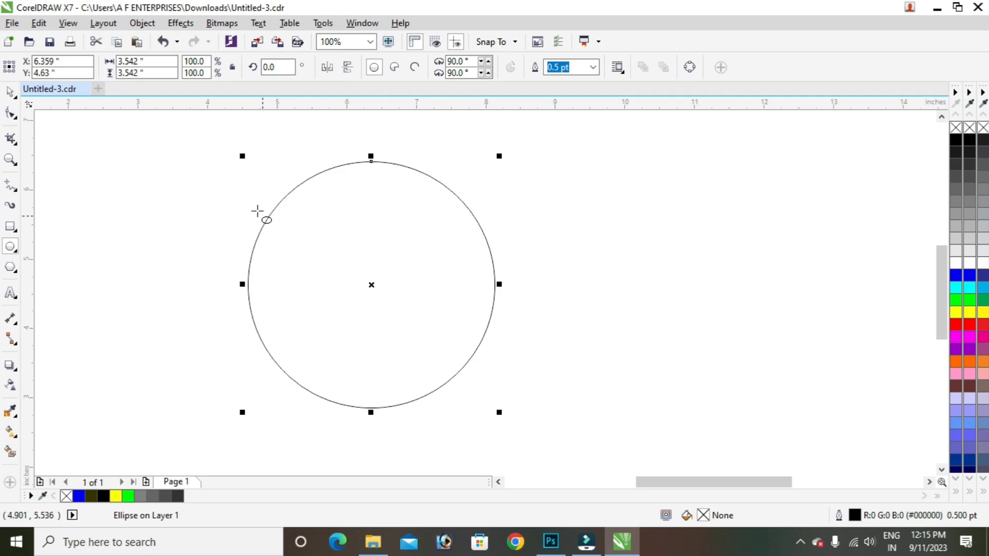
click(244, 159)
drag(243, 159, 264, 178)
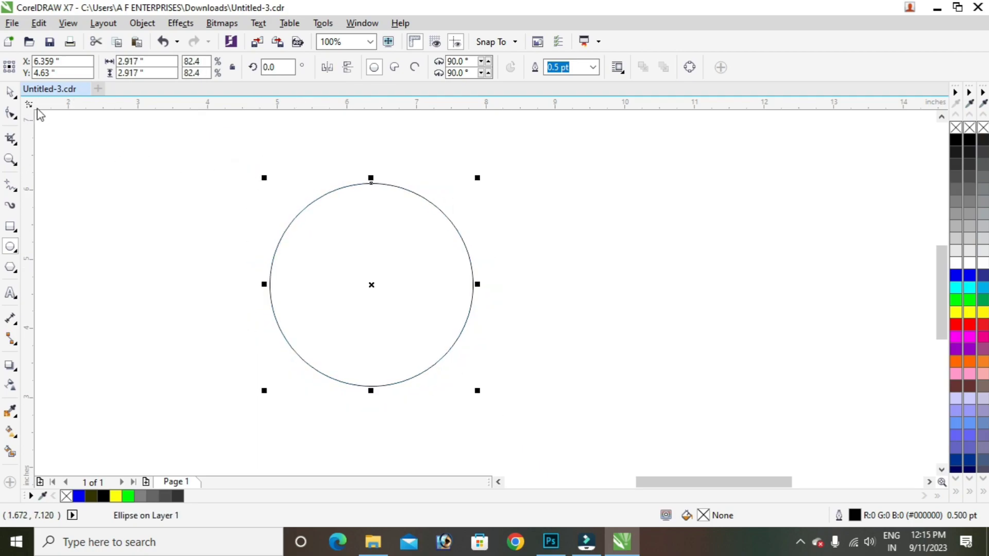
click(10, 92)
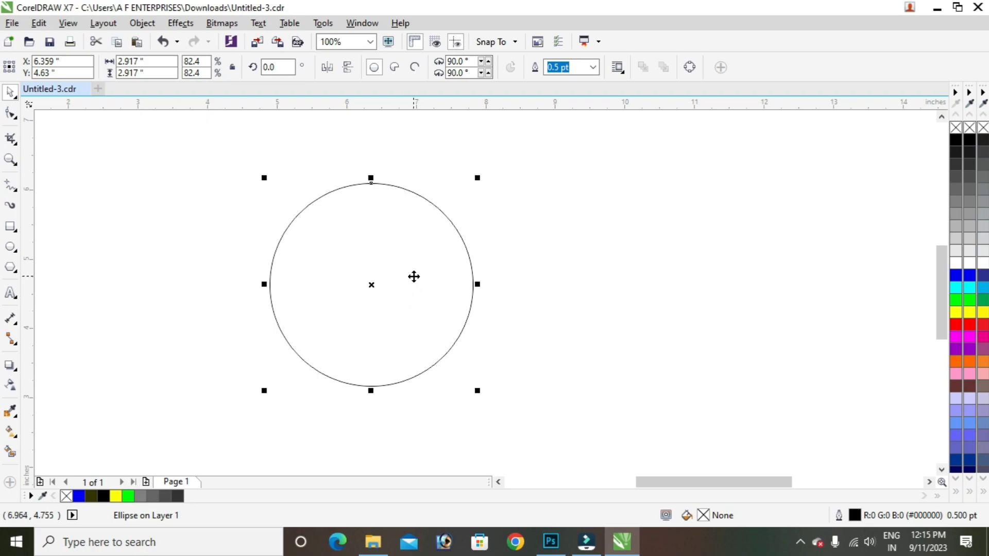
Step: Make a 2.812-inch copy inside the circle, offset up-left to leave a thin crescent
drag(398, 276, 530, 265)
key(ctrl+z)
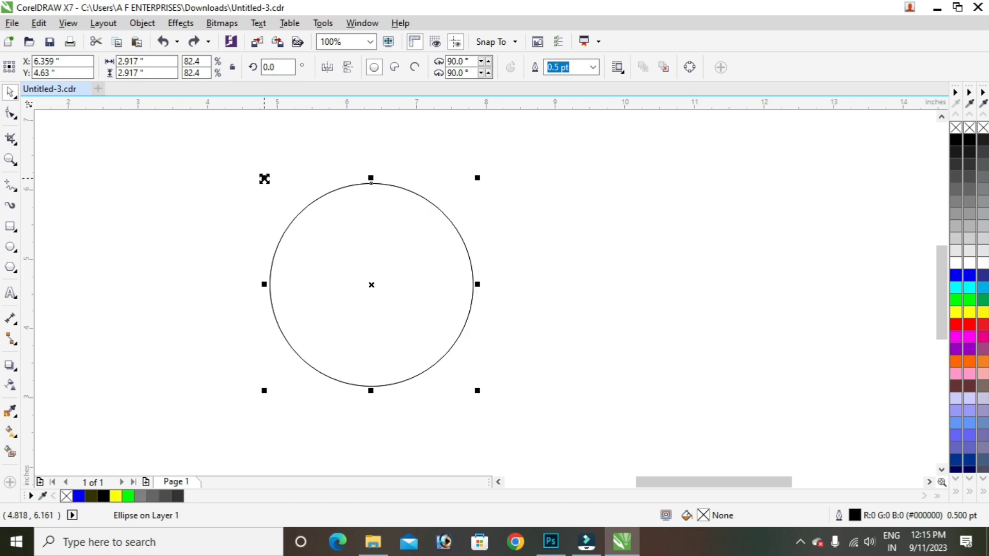
drag(265, 178, 268, 181)
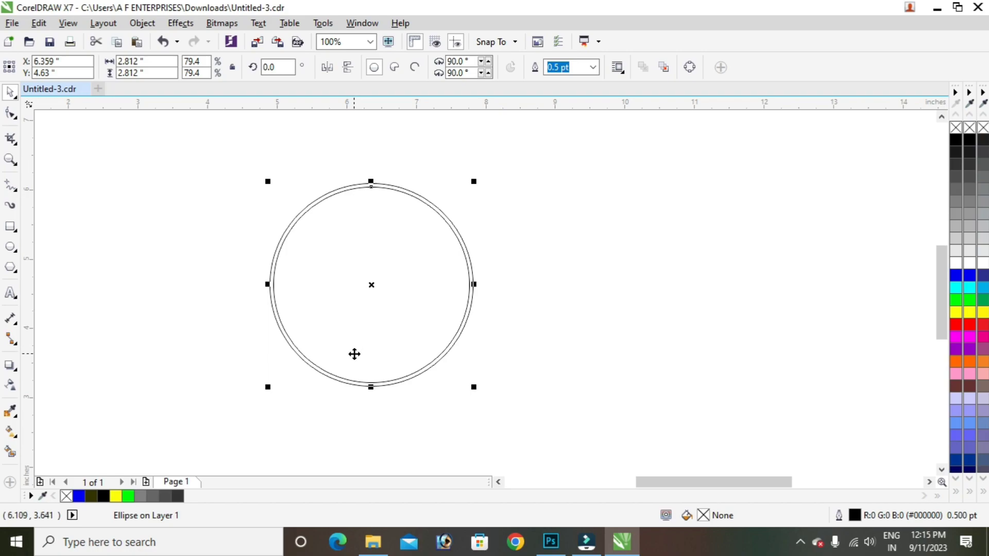
key(Down)
key(Down)
key(Down)
key(Down)
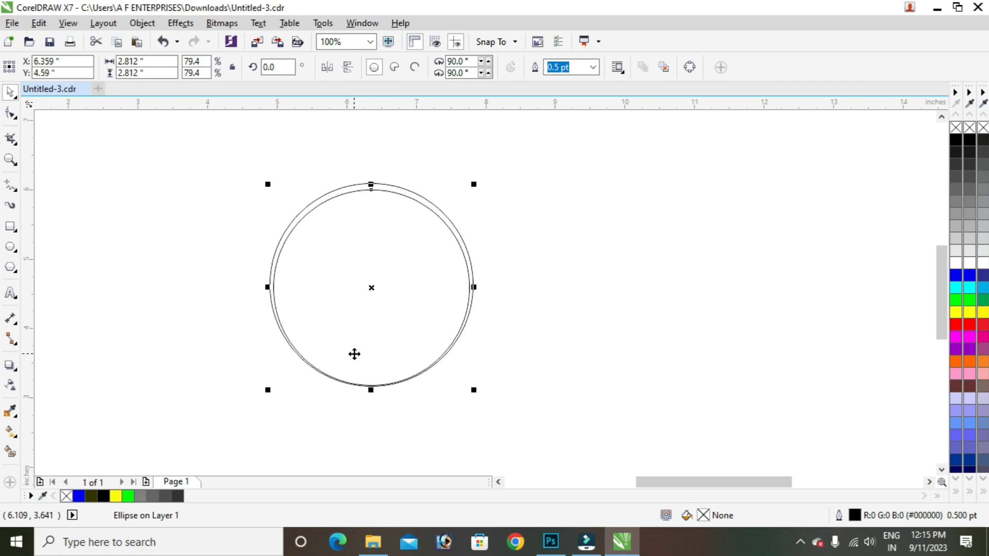
key(Left)
key(Left)
key(Left)
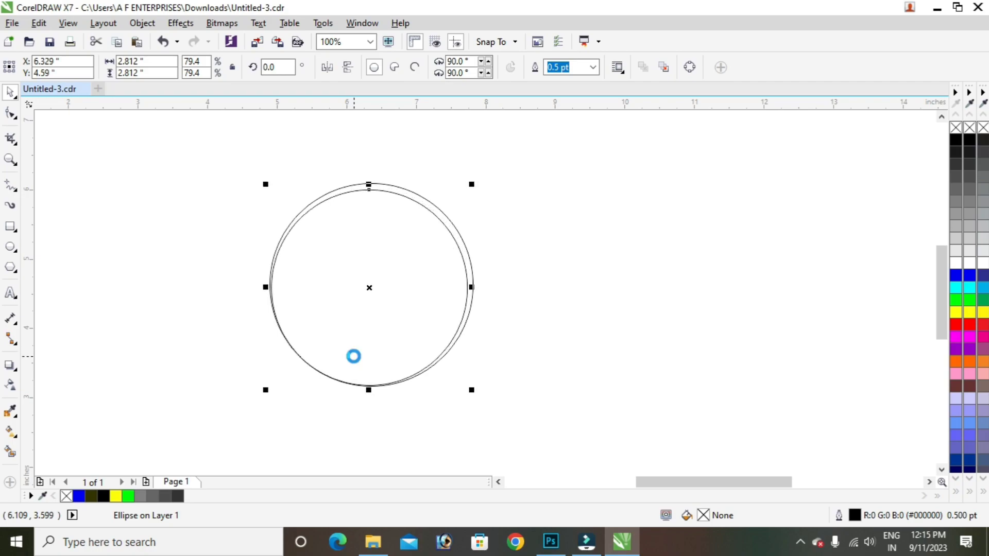
key(Up)
key(Up)
key(Up)
key(Left)
key(Left)
key(Left)
key(Left)
key(Left)
key(Up)
key(Up)
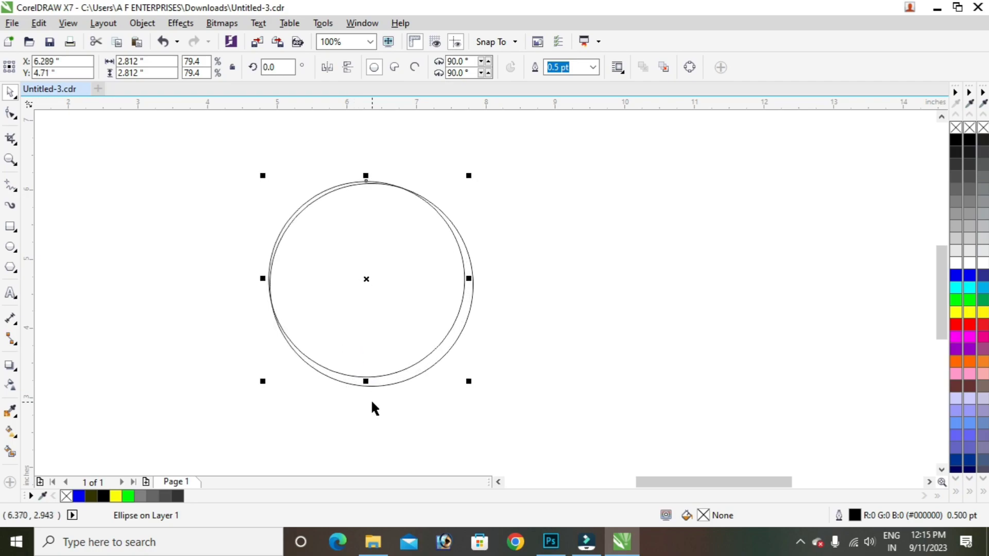
key(Up)
key(Up)
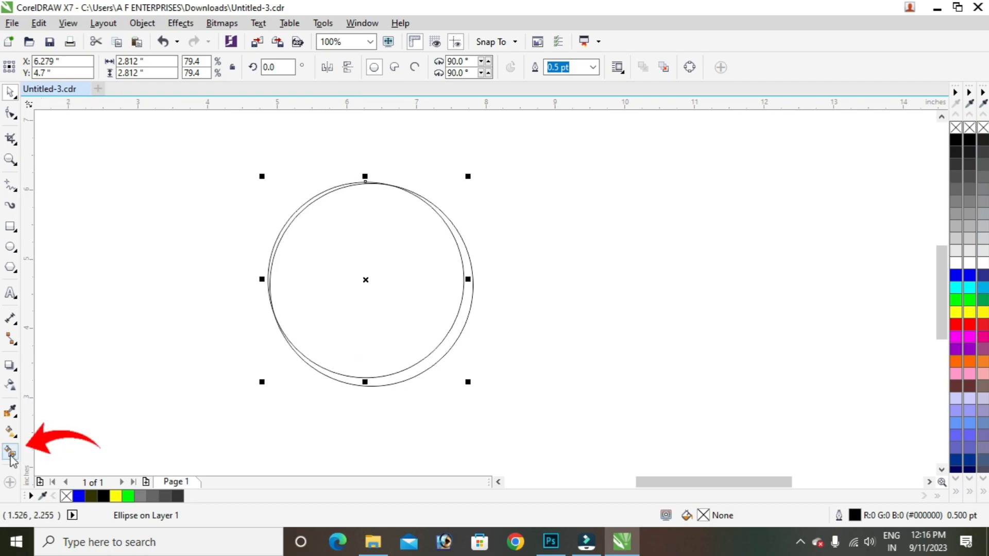
Step: Smart Fill the crescent gap between the two circles with black
click(10, 453)
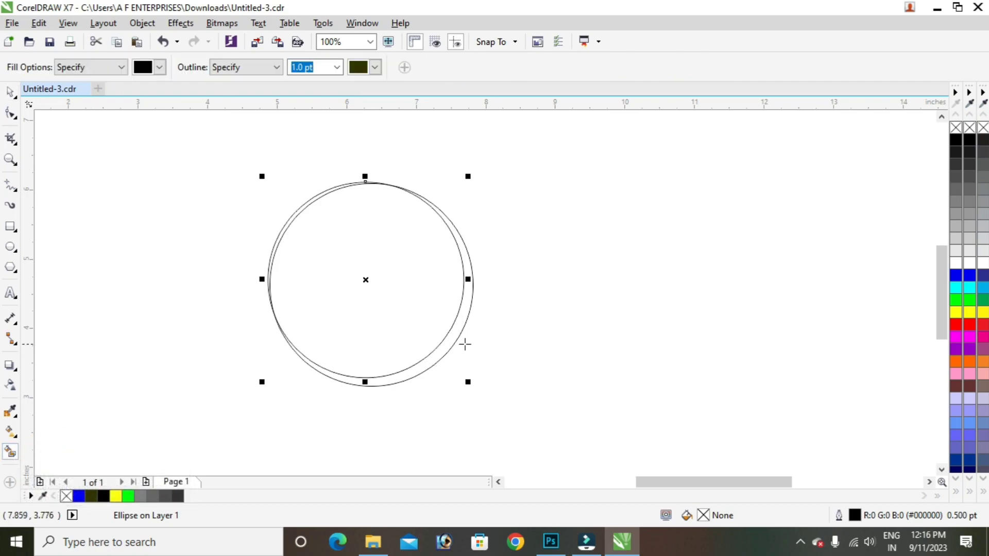
click(448, 344)
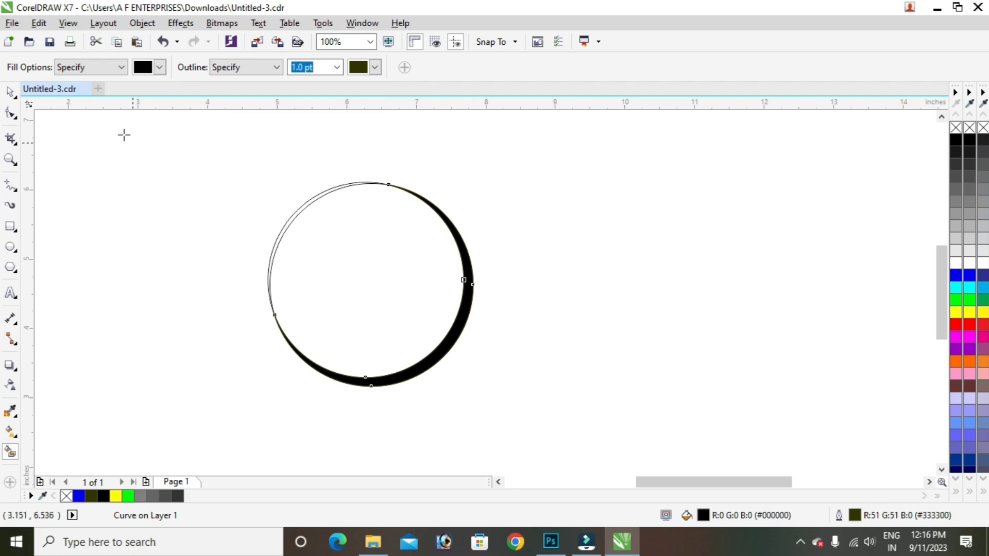
click(10, 92)
click(58, 172)
Step: Drag both leftover helper circles off the crescent and delete them
scroll(490, 350, up, 2)
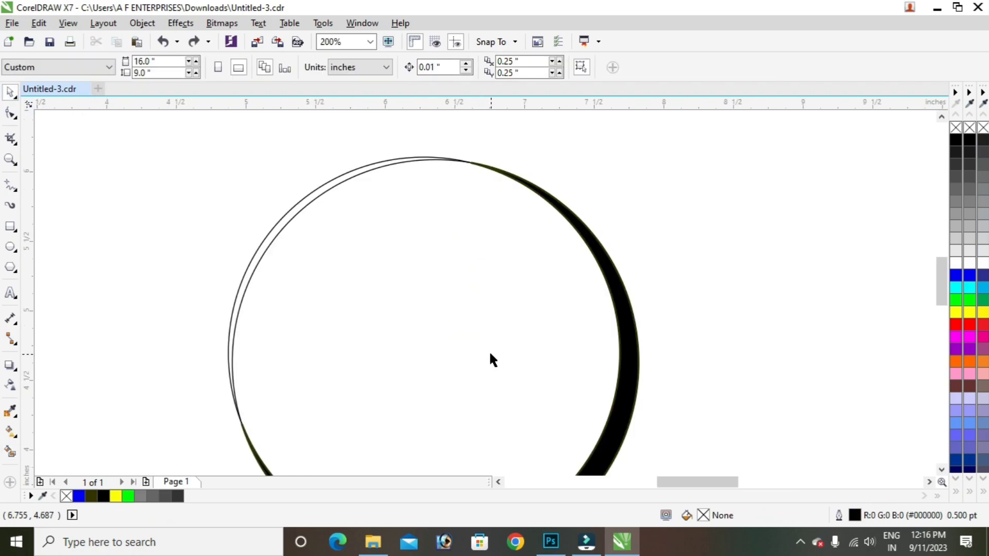
drag(443, 335, 420, 314)
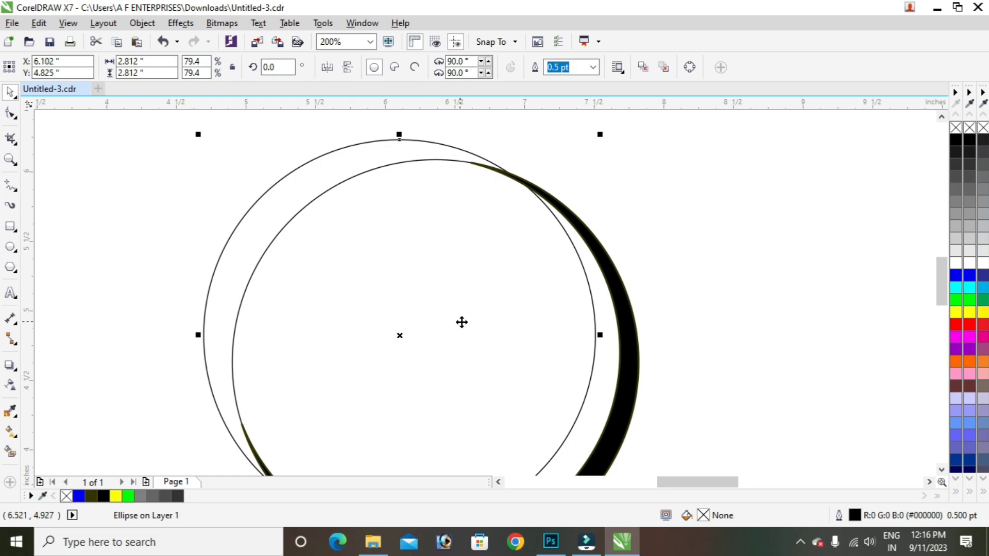
key(Delete)
scroll(372, 268, down, 2)
scroll(403, 385, up, 2)
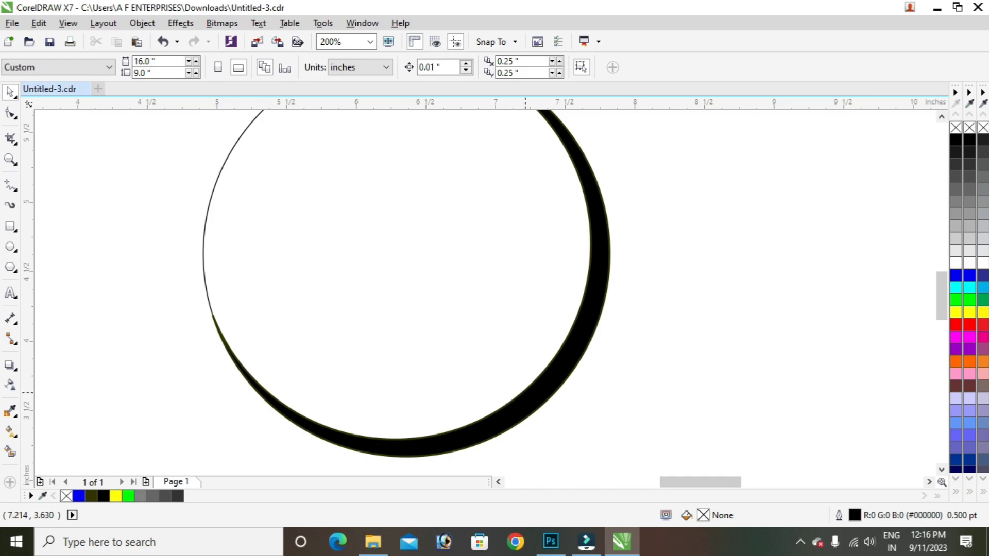
click(600, 309)
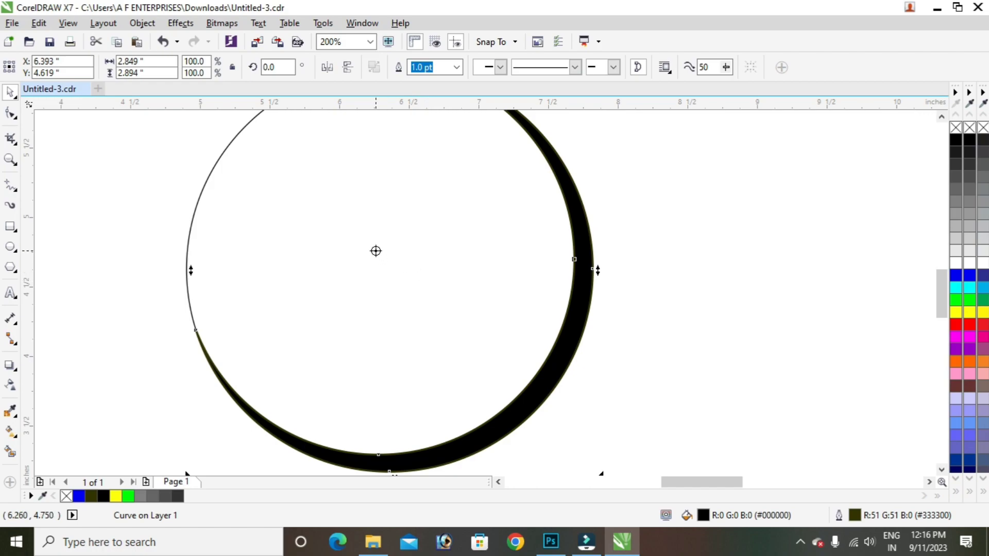
click(394, 270)
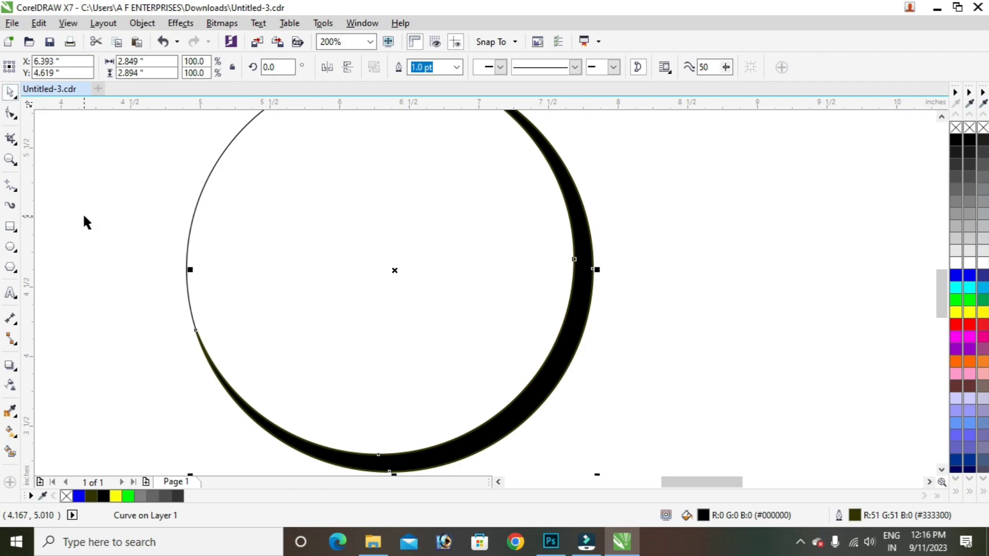
drag(288, 280, 358, 274)
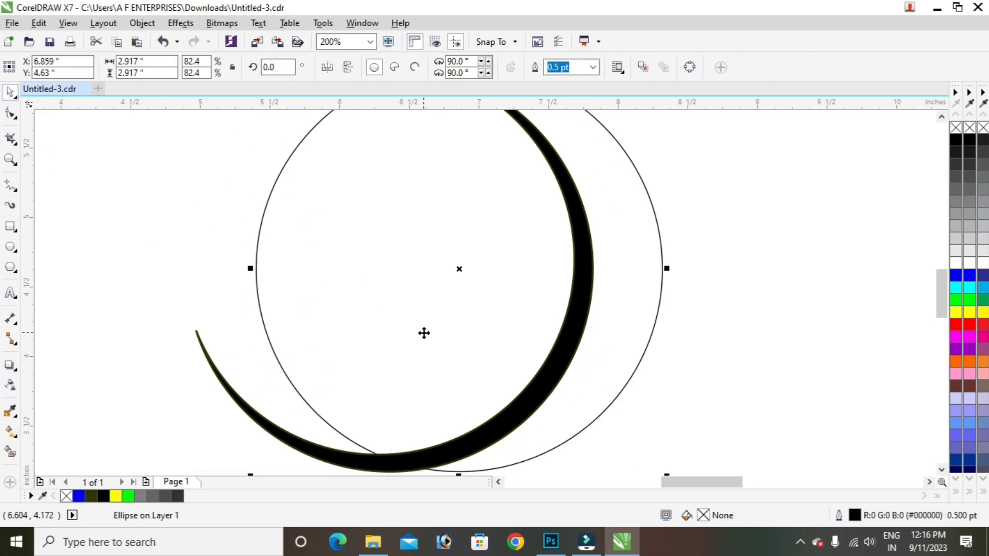
key(Delete)
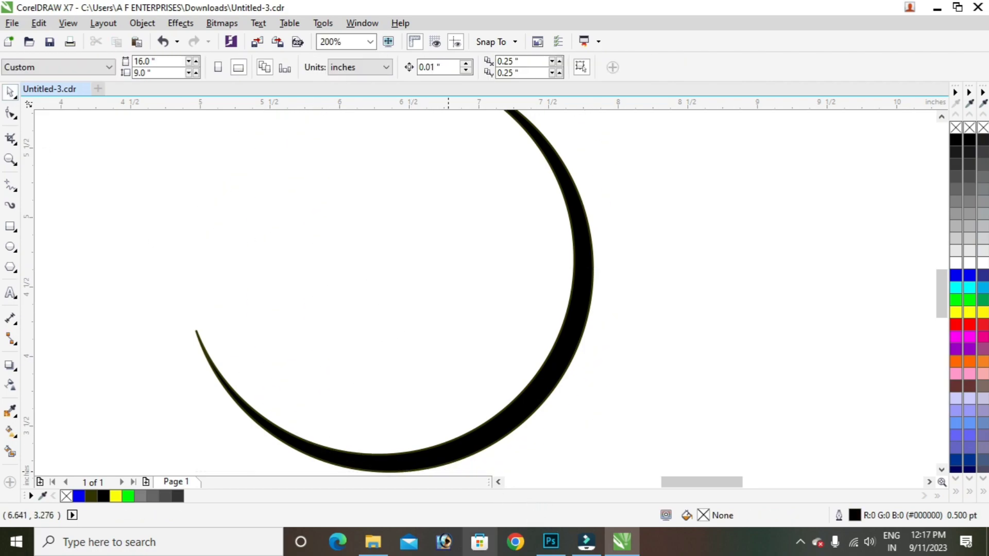
scroll(412, 394, down, 1)
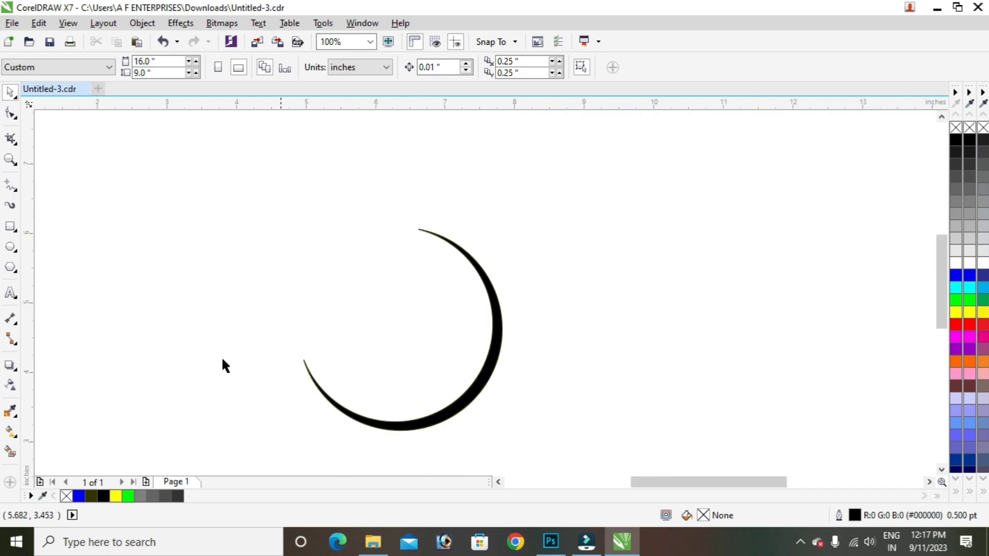
click(10, 227)
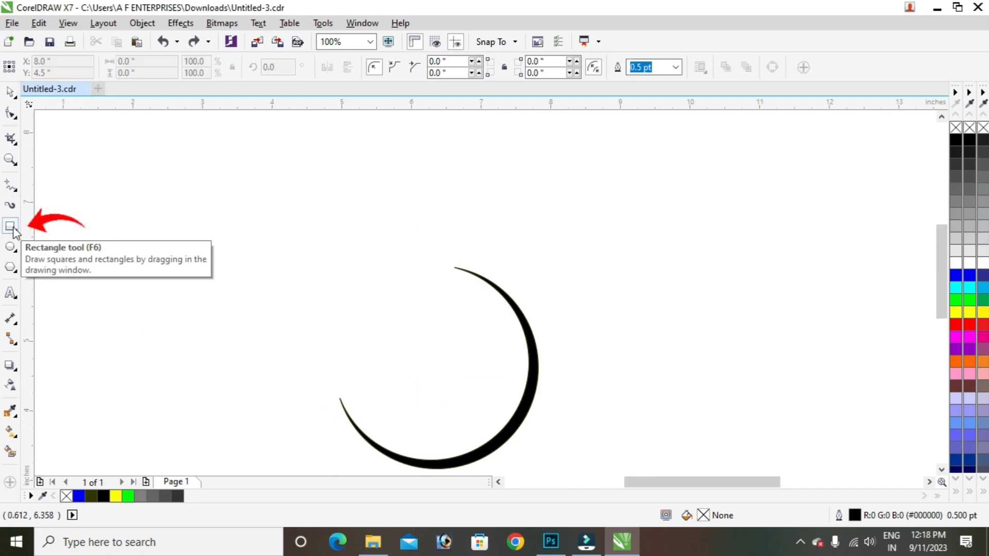
Step: Draw a 0.188 × 2.177-inch bar with 0.094-inch rounded corners left of the crescent
mouse_move(150, 178)
mouse_down()
mouse_move(179, 268)
mouse_move(165, 388)
mouse_move(163, 329)
mouse_up()
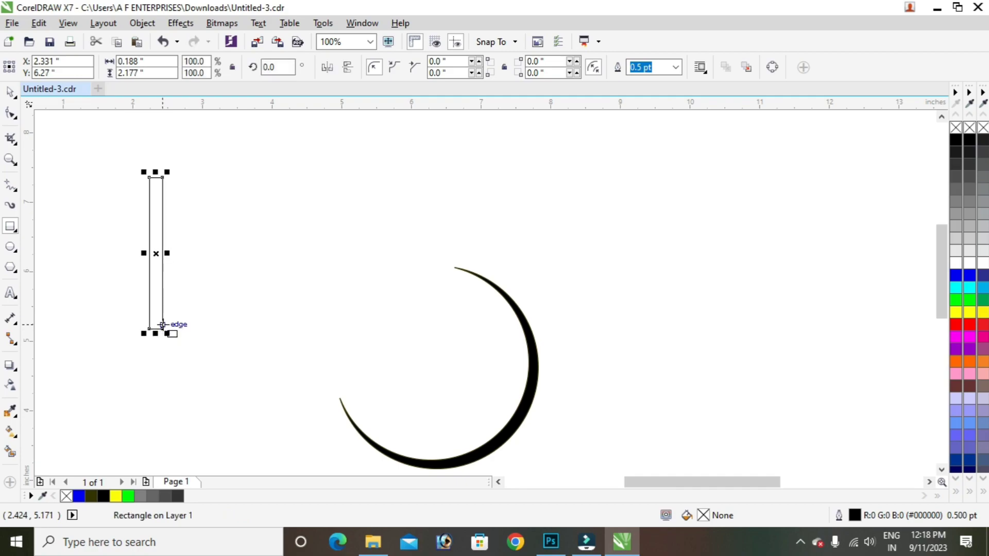
click(11, 113)
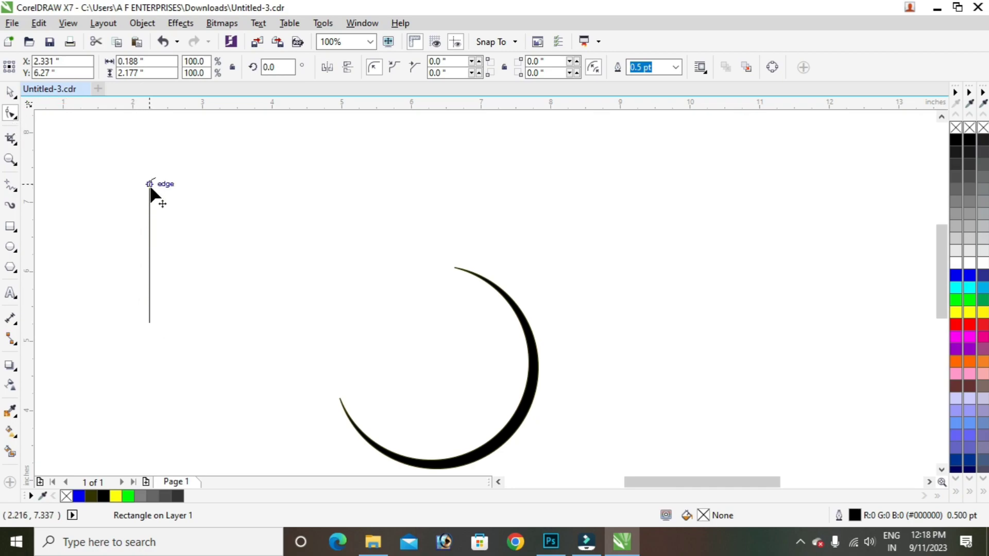
drag(148, 182, 155, 205)
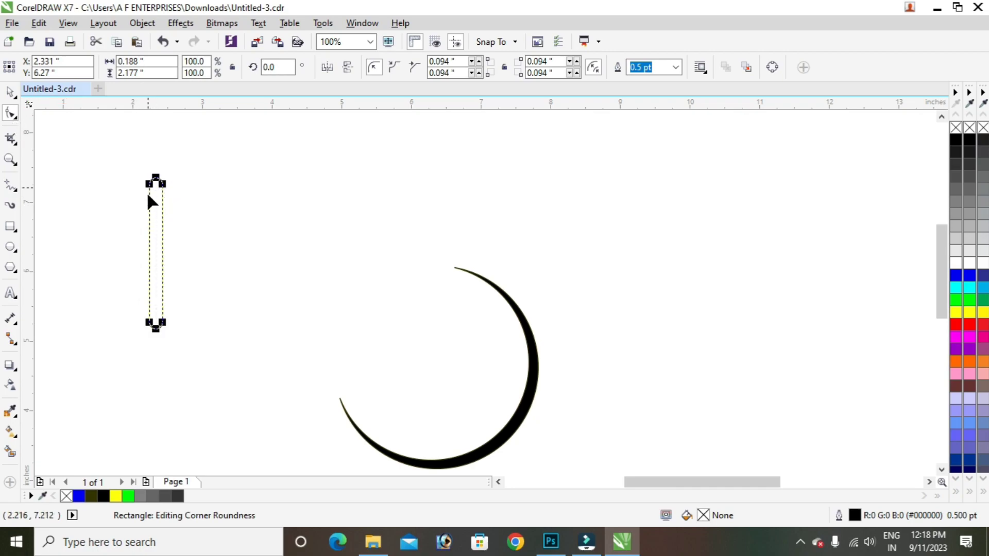
click(10, 92)
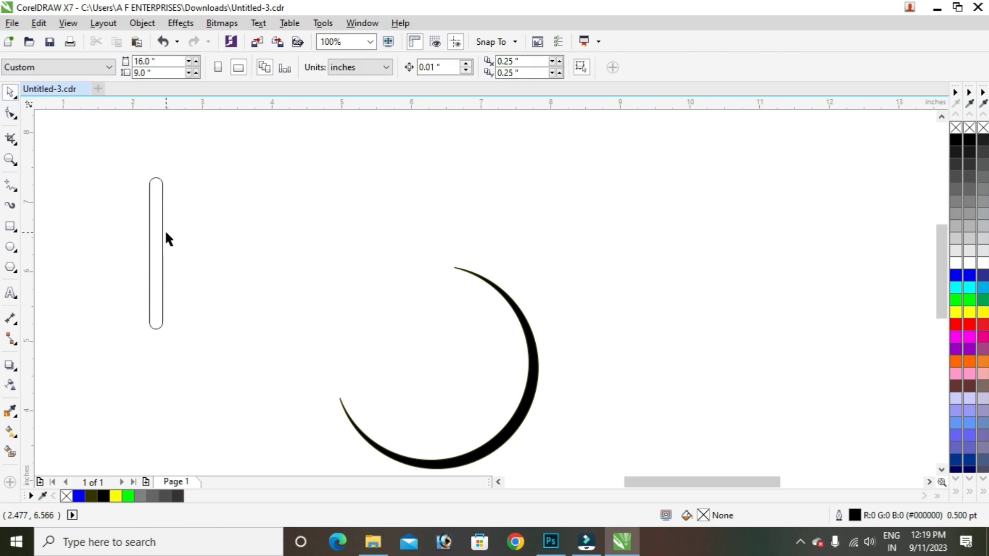
mouse_move(166, 235)
mouse_down()
mouse_move(186, 302)
mouse_move(177, 265)
mouse_up()
Step: Copy the bar, rotate the copy 45°, and add a mirrored copy as the second roof slope
click(177, 264)
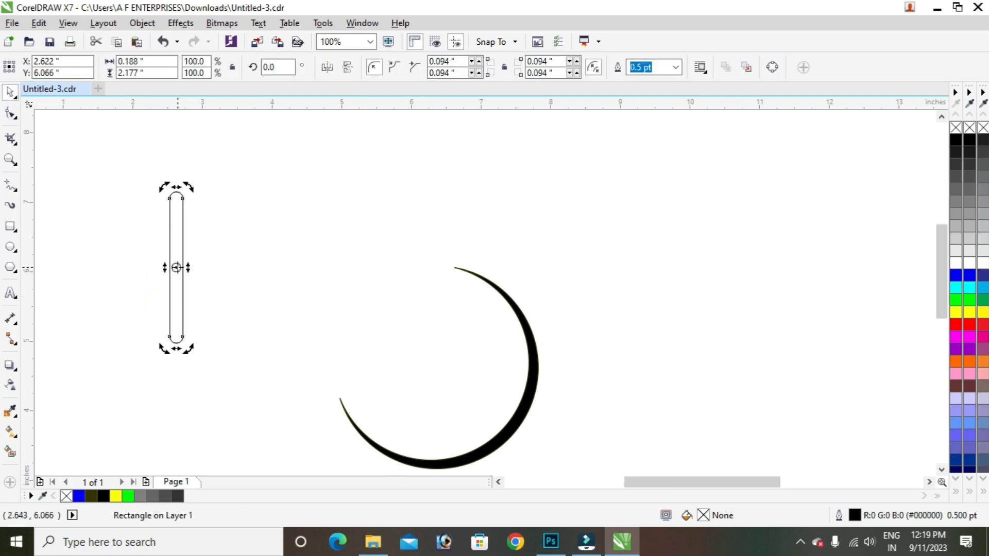
drag(174, 247, 280, 248)
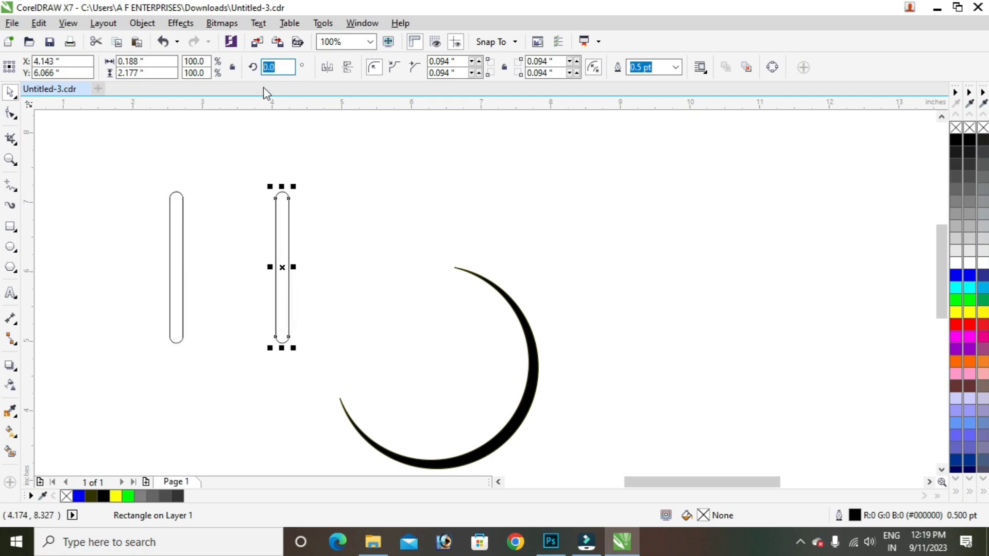
text(45)
key(Return)
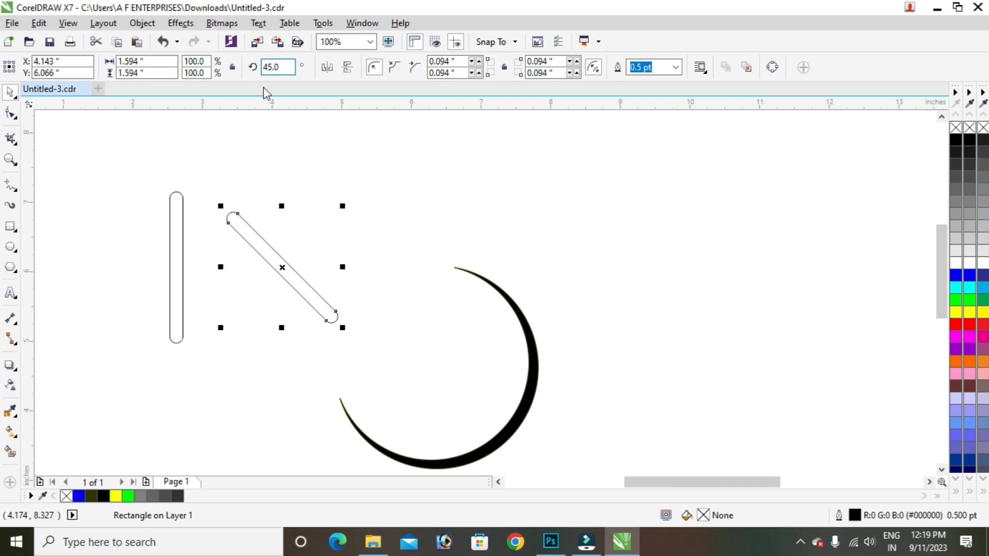
click(263, 265)
drag(270, 252, 341, 243)
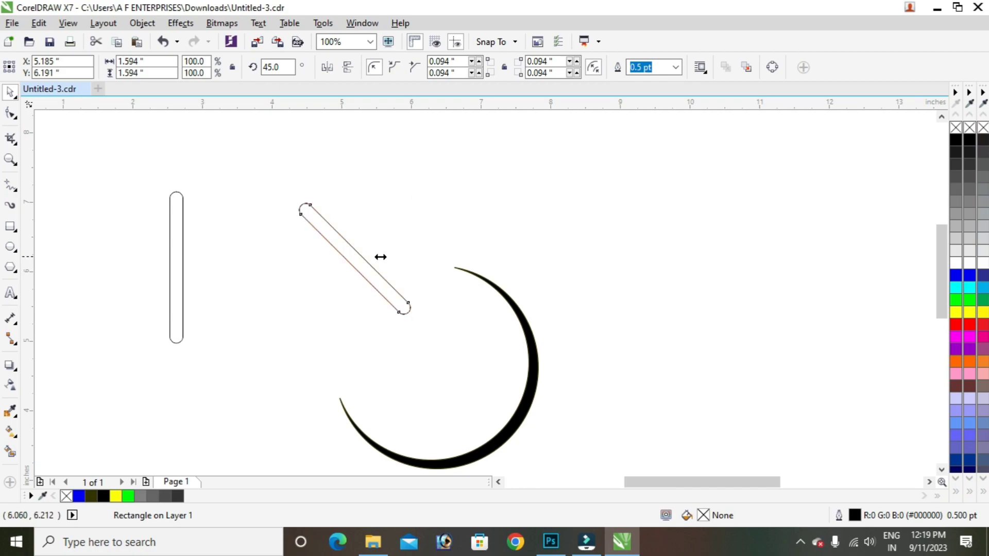
drag(415, 259, 232, 267)
Step: Snap the left roof bar's tip onto the right bar's tip to form the peak
click(252, 192)
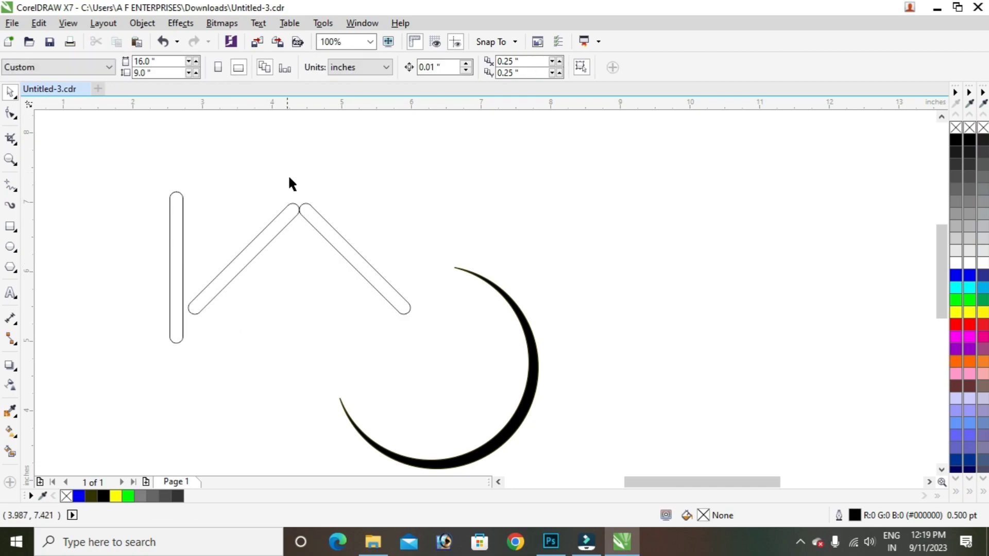
scroll(267, 214, up, 1)
scroll(258, 242, up, 2)
click(373, 244)
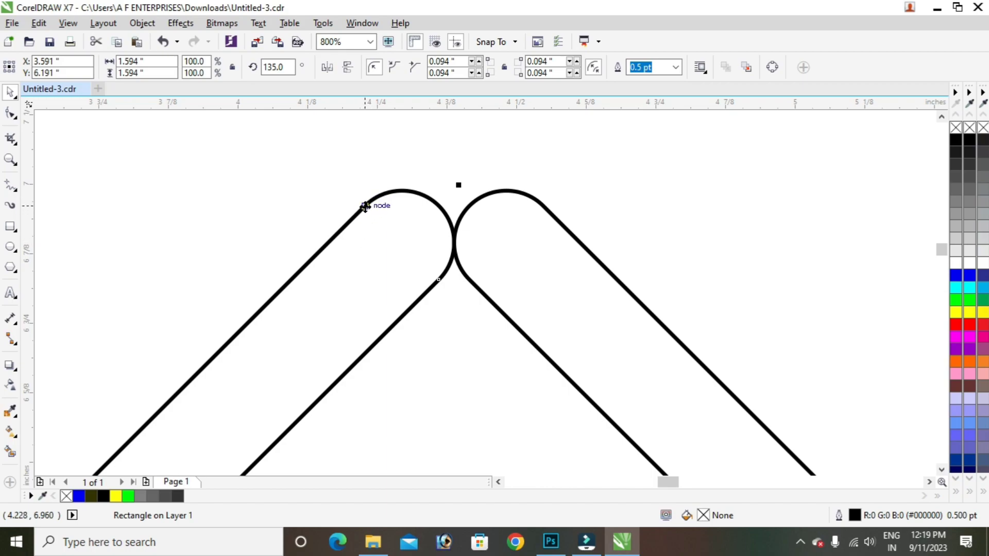
drag(366, 206, 468, 206)
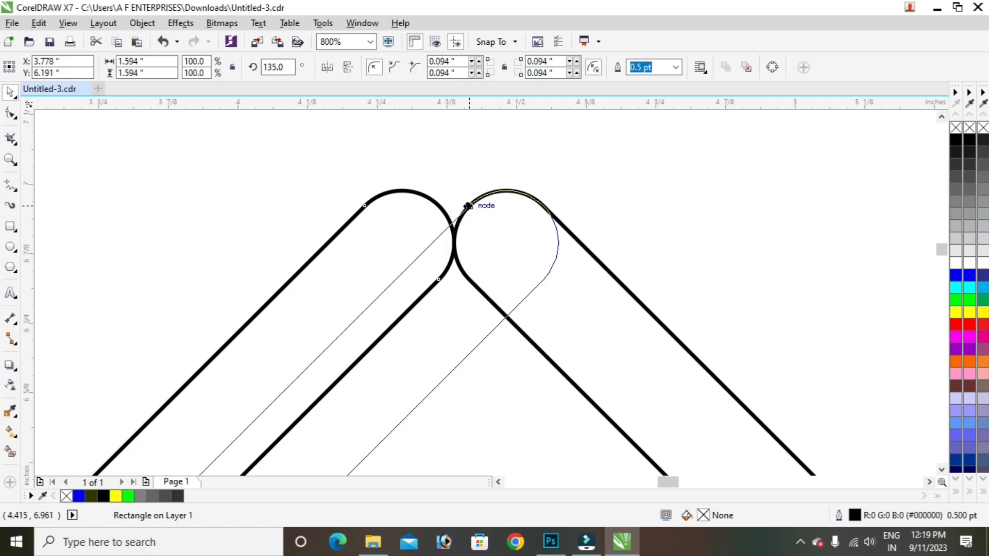
drag(468, 205, 468, 206)
scroll(339, 212, down, 1)
scroll(338, 211, down, 1)
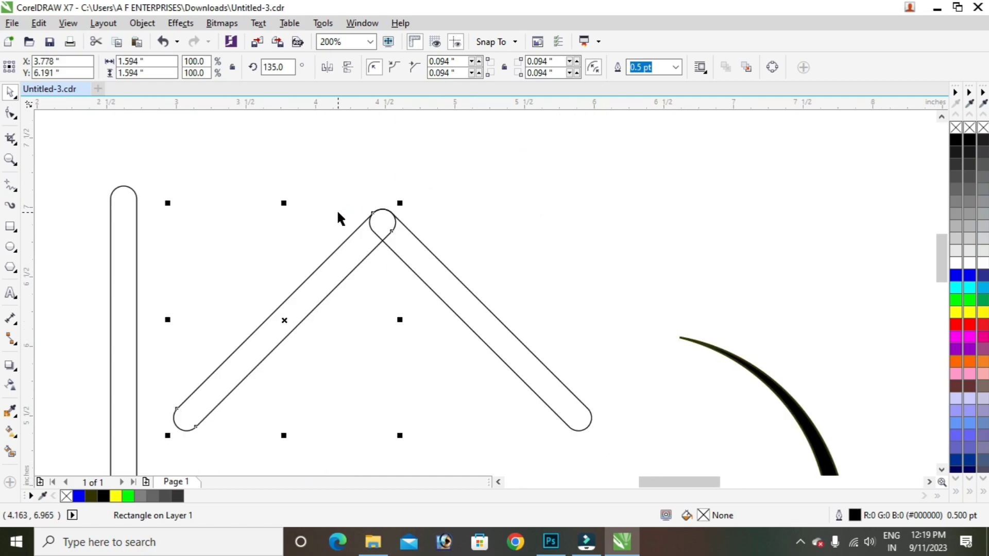
scroll(351, 249, down, 1)
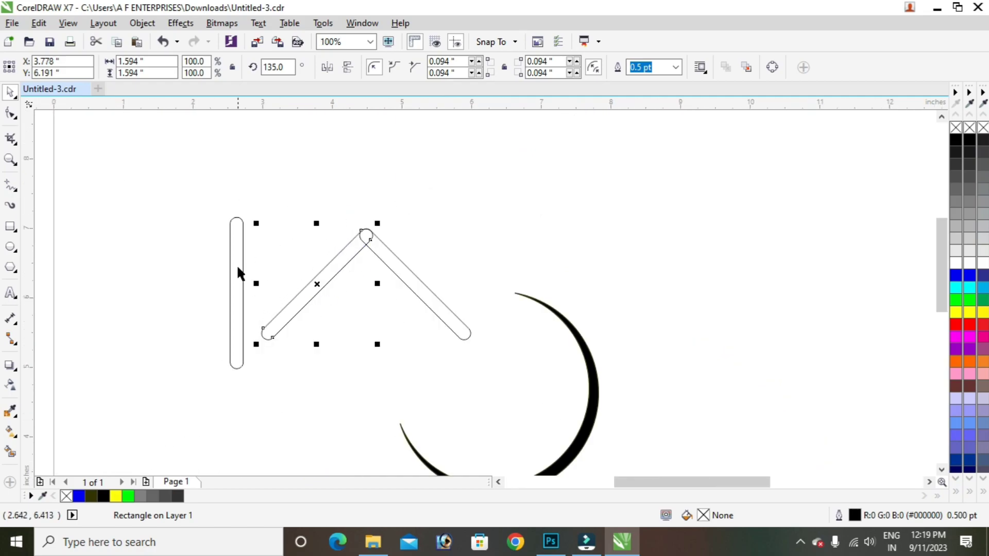
Step: Stand the upright bar under the left roof slope and a copy under the right slope
drag(237, 268, 313, 326)
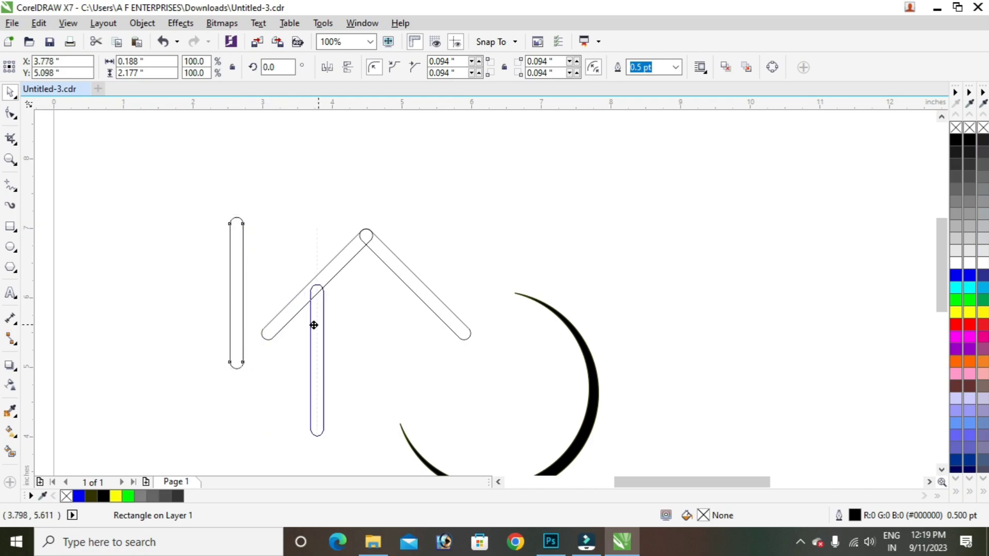
drag(313, 325, 310, 326)
scroll(348, 342, up, 1)
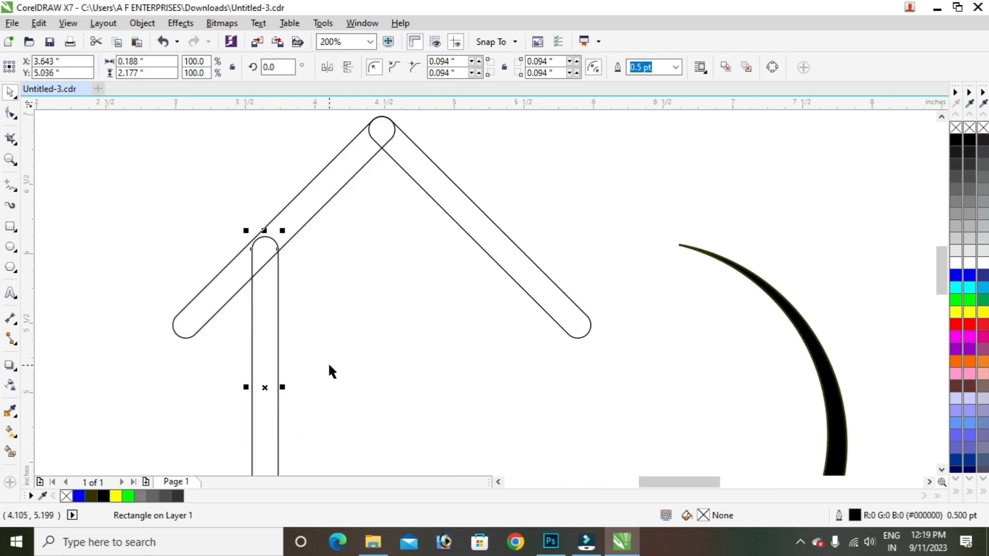
mouse_move(268, 386)
mouse_down()
mouse_move(476, 371)
mouse_move(498, 390)
mouse_up()
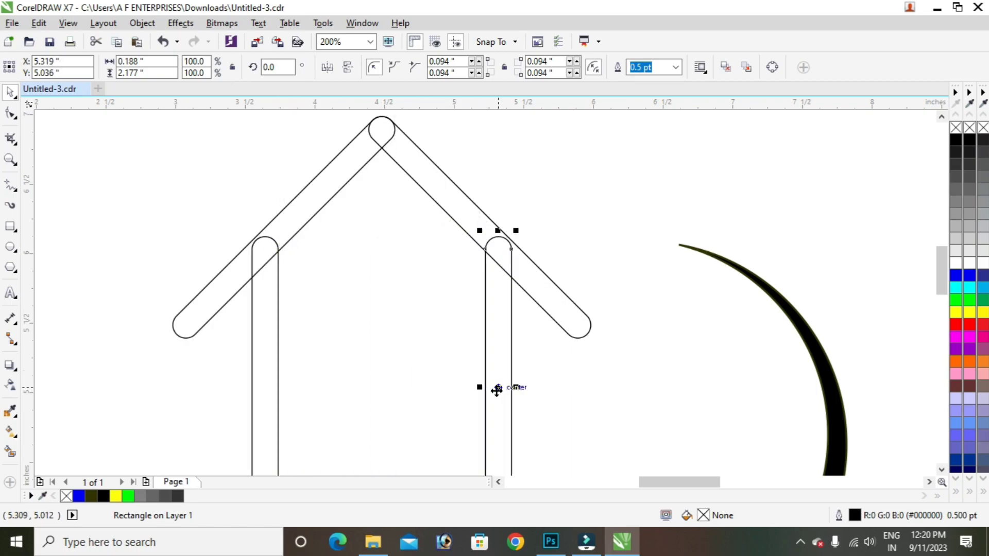
click(377, 338)
Step: Shorten a bar into a chimney and set it on the right roof slope
scroll(377, 339, right, 2)
click(384, 346)
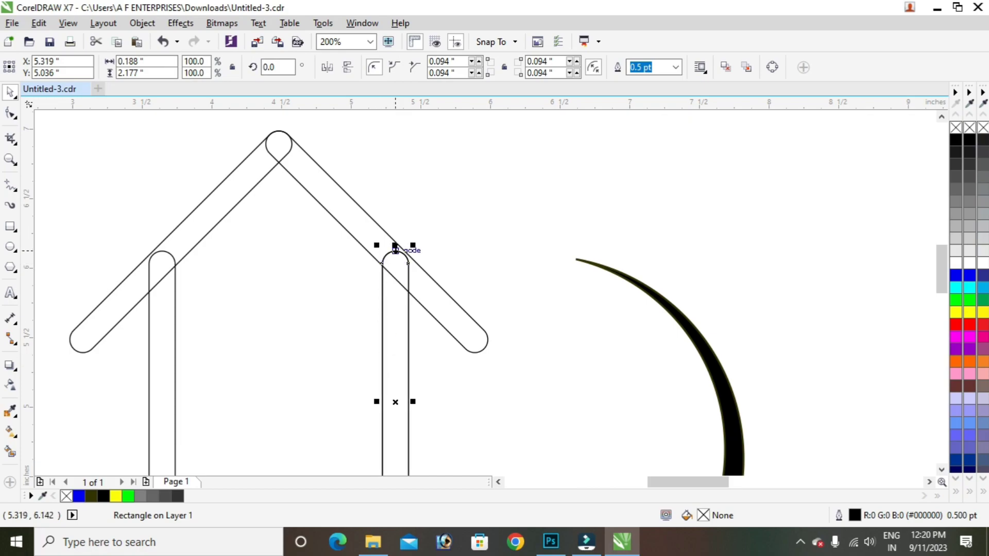
mouse_move(394, 246)
mouse_down()
mouse_move(404, 432)
mouse_move(336, 227)
mouse_move(346, 200)
mouse_up()
drag(342, 164, 342, 190)
click(375, 162)
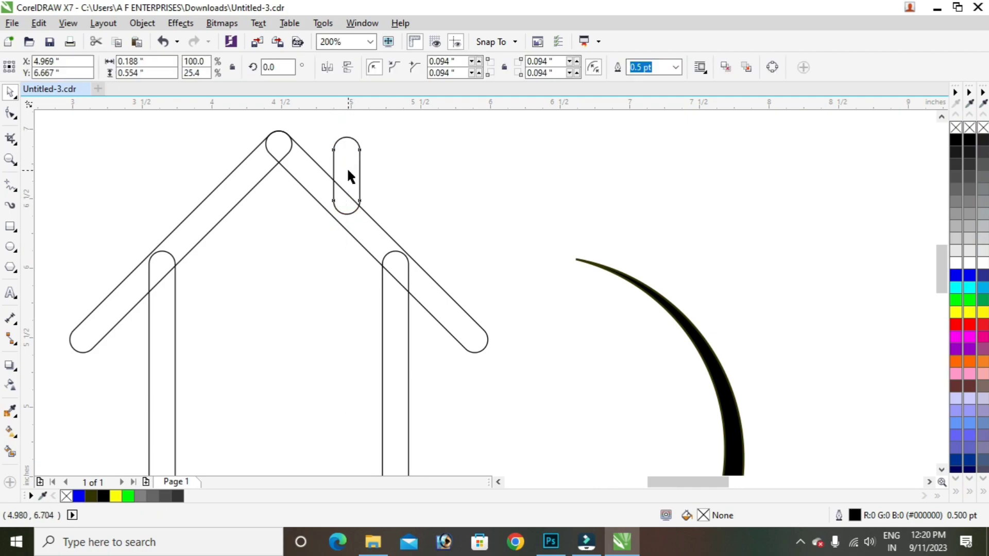
click(444, 219)
scroll(425, 324, down, 2)
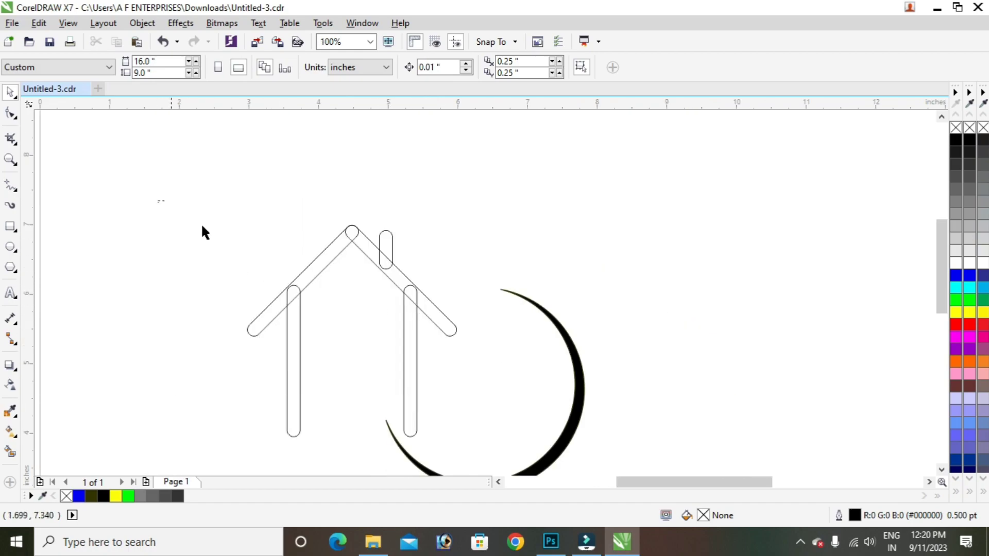
Step: Weld the roof bars, both walls and chimney into one outline and move it up-left
drag(157, 202, 477, 442)
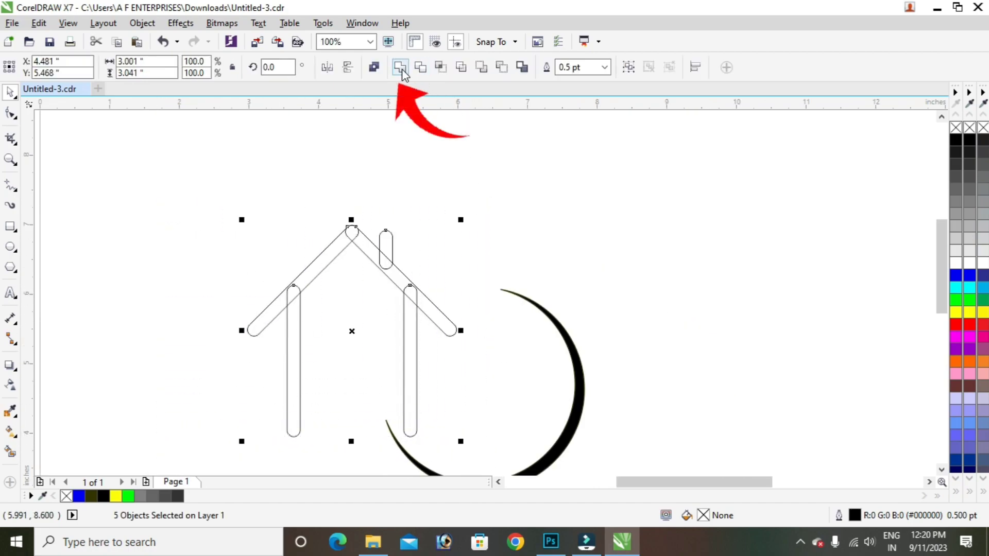
click(401, 67)
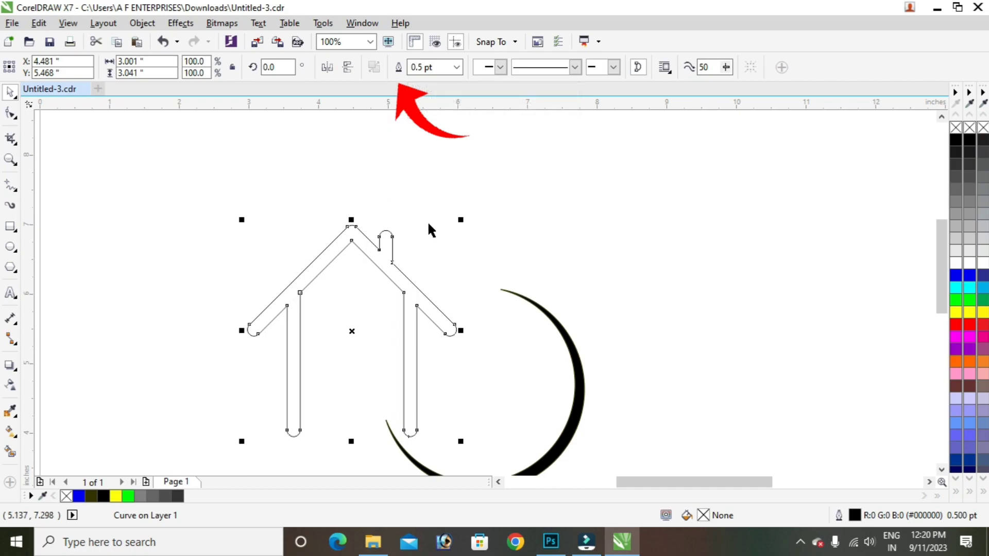
click(426, 227)
drag(406, 274, 393, 211)
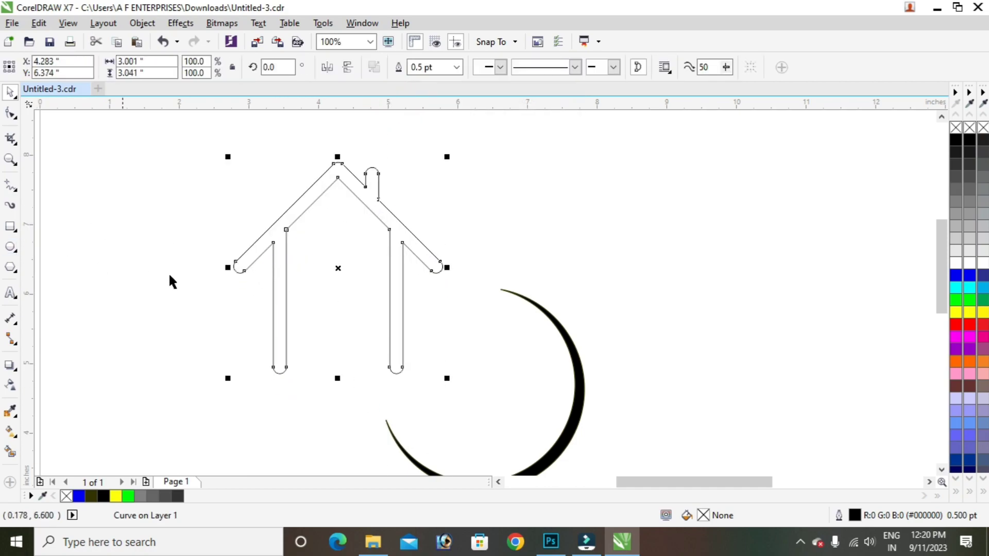
click(11, 227)
Step: Build a 2×2 window of 0.134-inch squares inside the left wall from mirrored copies
scroll(258, 236, up, 3)
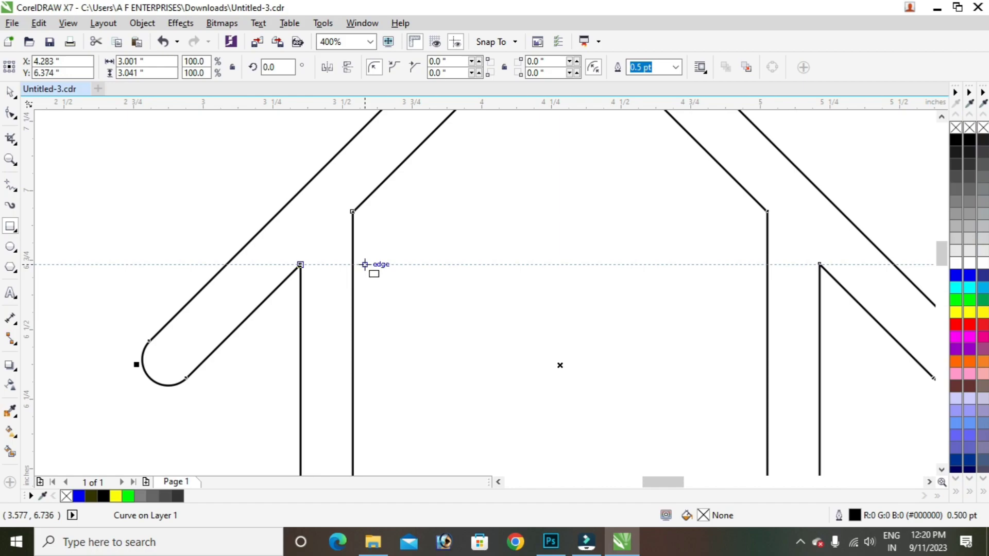
drag(365, 265, 398, 304)
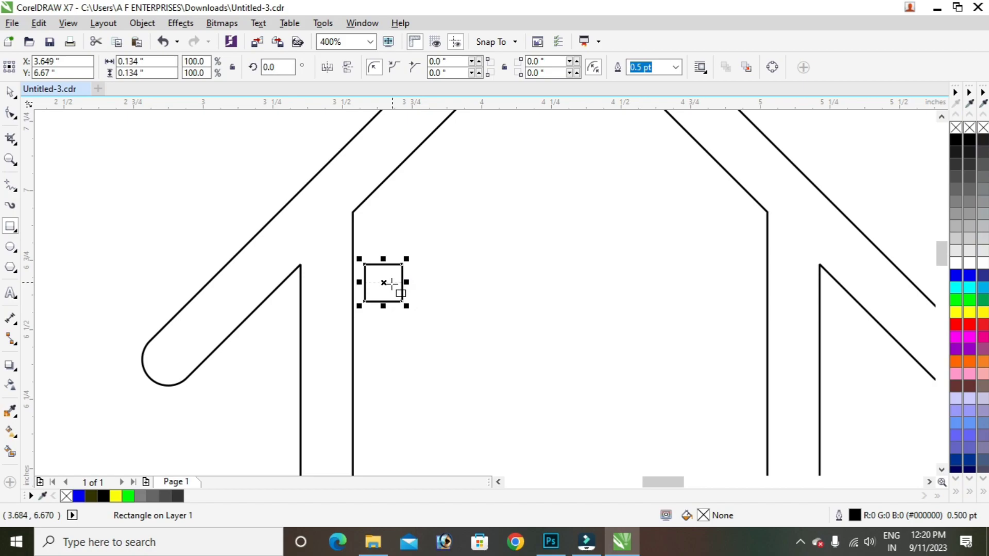
click(10, 92)
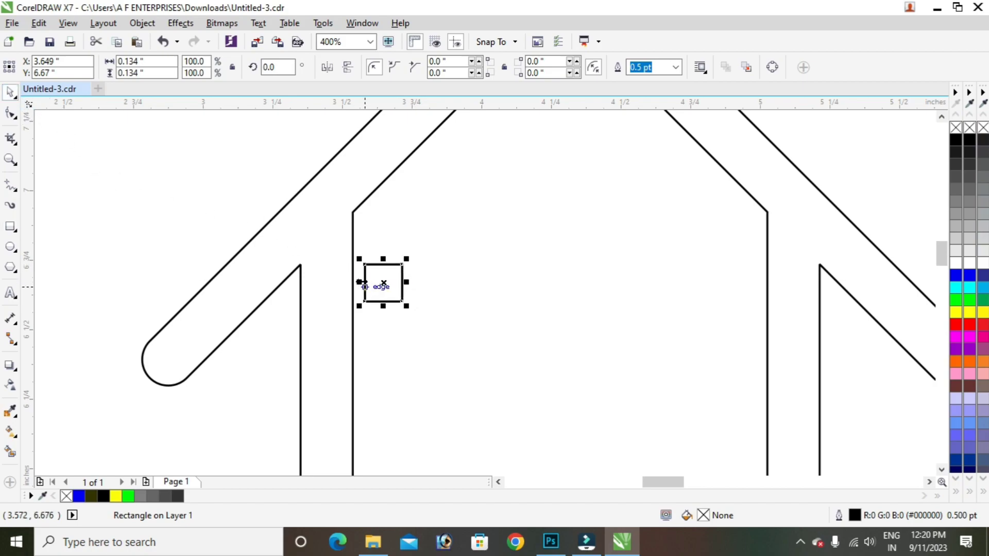
drag(359, 282, 426, 283)
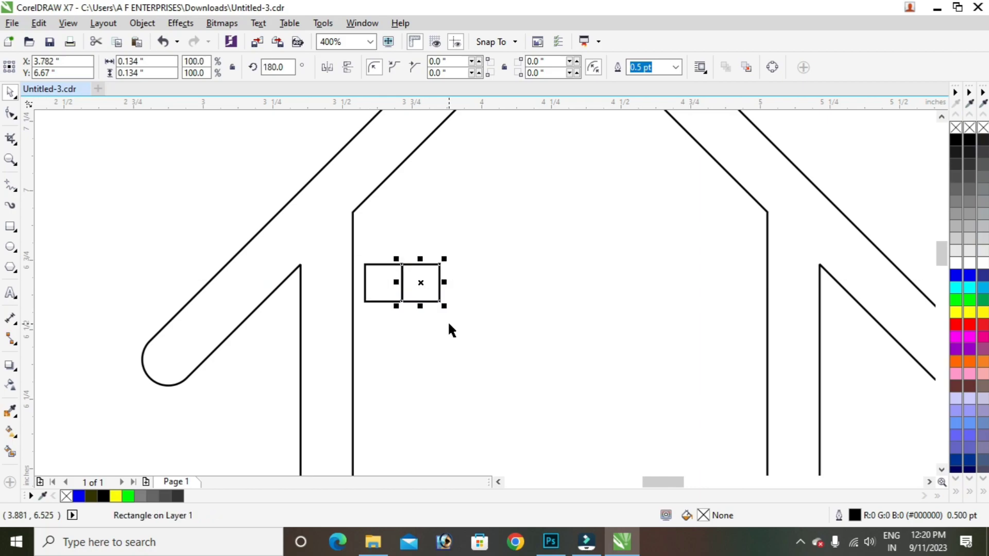
key(Right)
key(Right)
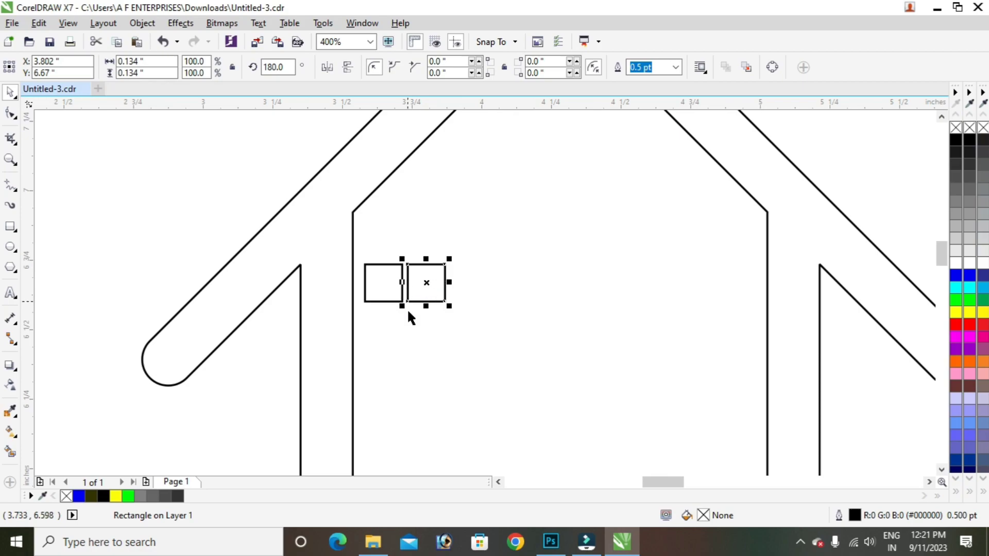
click(229, 199)
drag(456, 332, 467, 305)
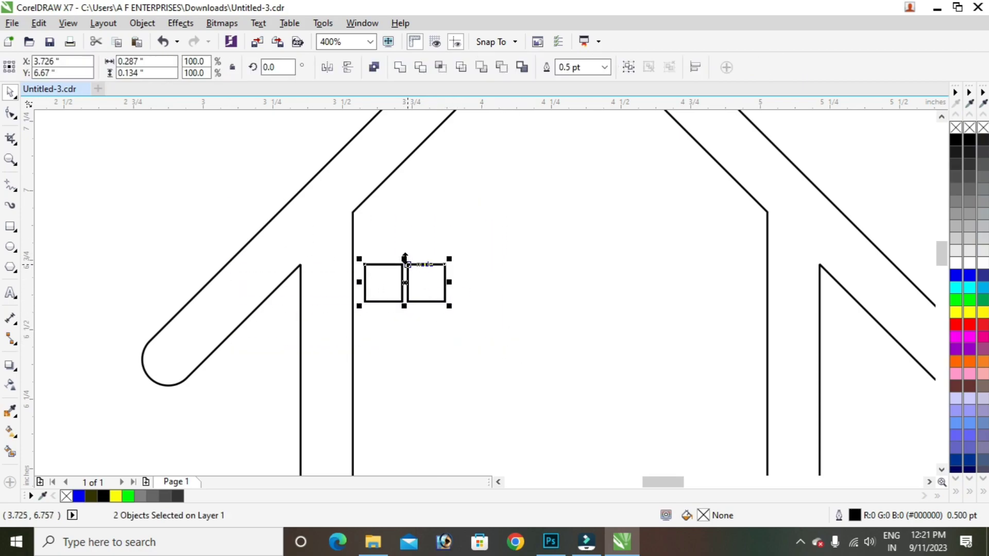
drag(405, 258, 413, 330)
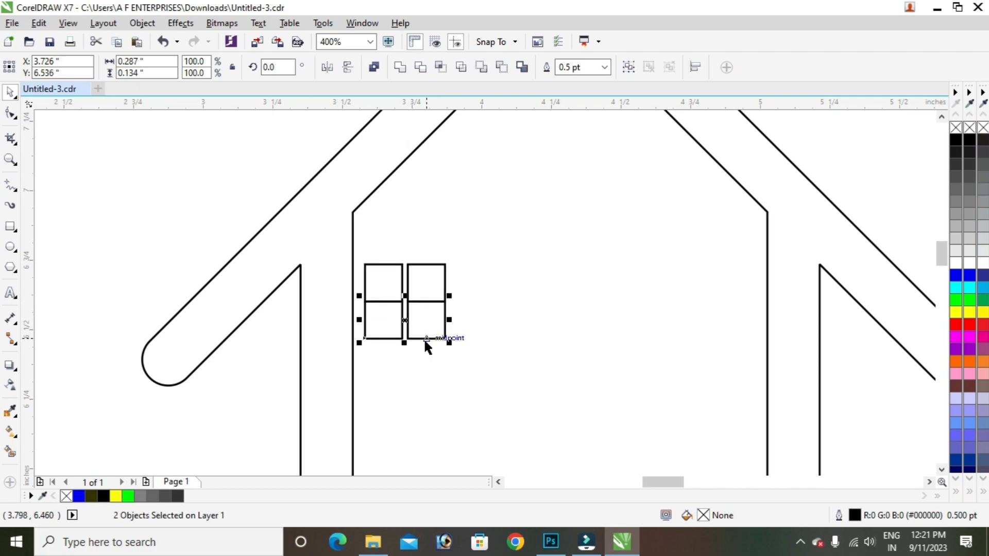
key(Down)
key(Down)
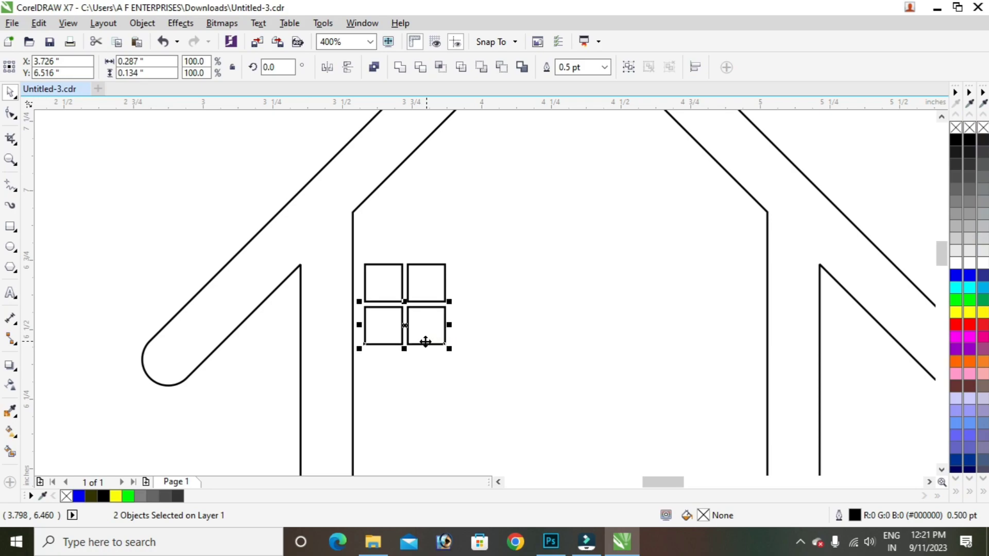
click(202, 221)
drag(185, 187, 14, 122)
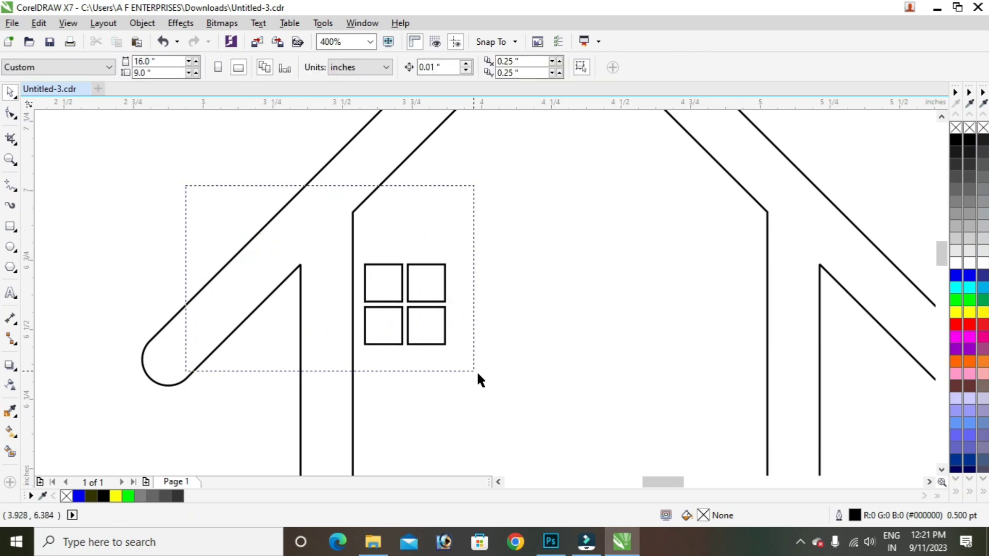
Step: Slightly round the corners of each of the four window squares with the Shape tool
click(11, 114)
click(379, 281)
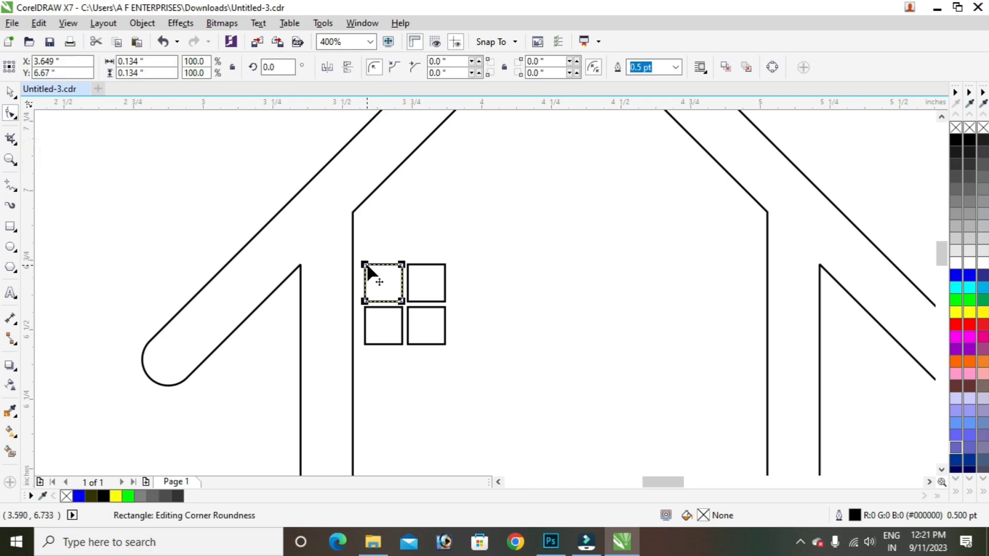
mouse_move(365, 266)
mouse_down()
mouse_move(381, 279)
mouse_move(414, 270)
mouse_up()
click(426, 280)
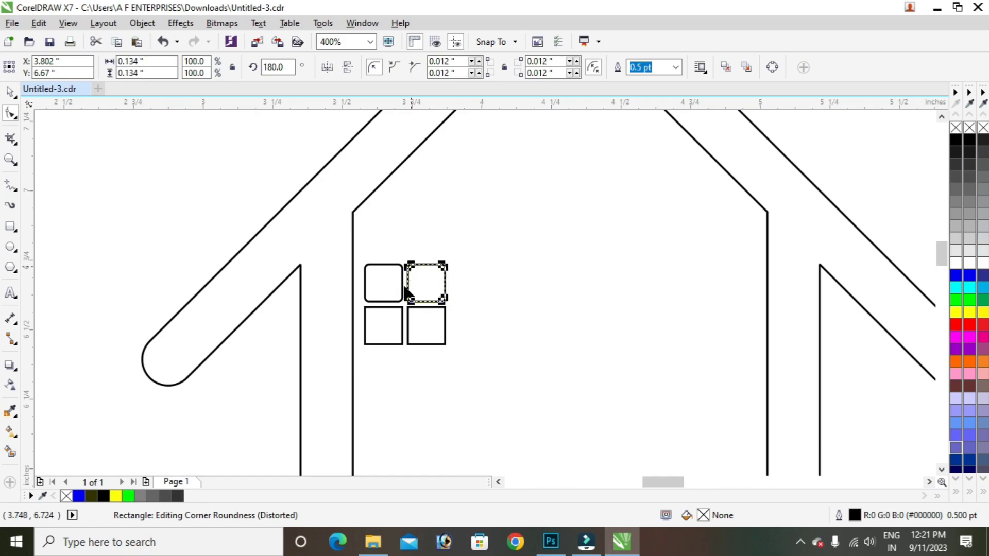
click(389, 332)
drag(366, 306, 379, 320)
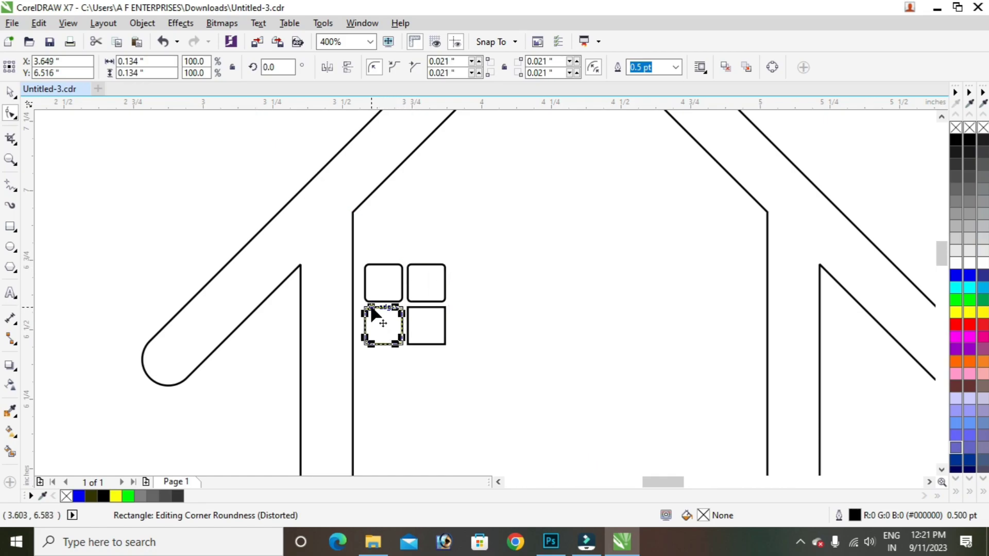
click(412, 308)
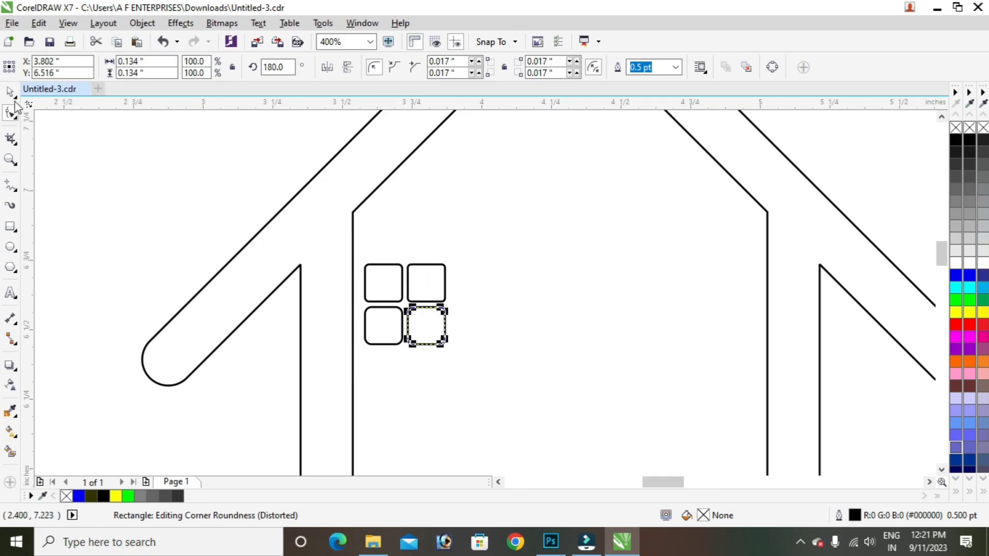
click(119, 192)
click(10, 227)
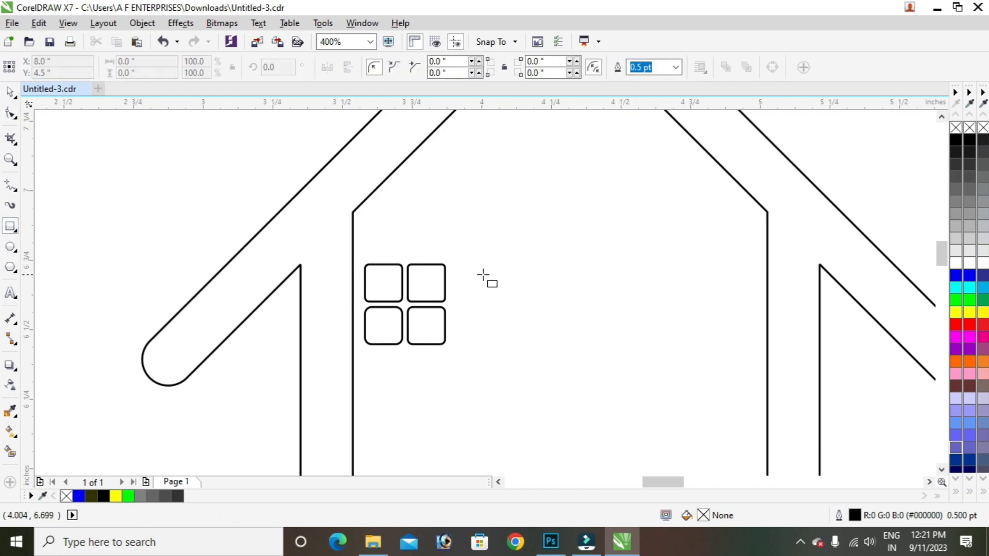
Step: Draw a tall rectangular door inside the house
mouse_move(480, 265)
mouse_down()
mouse_move(724, 487)
mouse_move(741, 302)
mouse_up()
scroll(543, 350, down, 2)
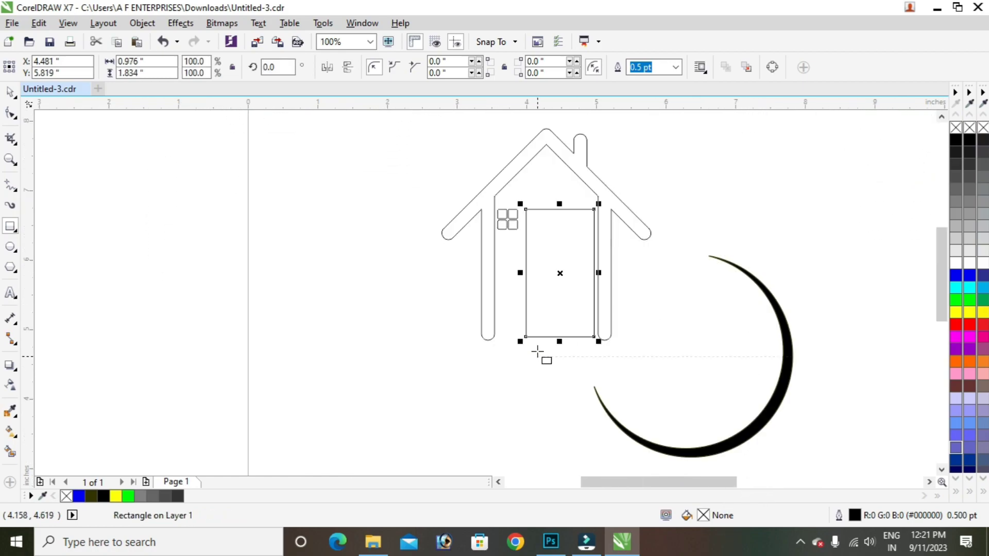
click(11, 92)
click(402, 117)
Step: Shrink the house, window and door together and group them
mouse_move(402, 113)
mouse_down()
mouse_move(672, 313)
mouse_move(688, 374)
mouse_up()
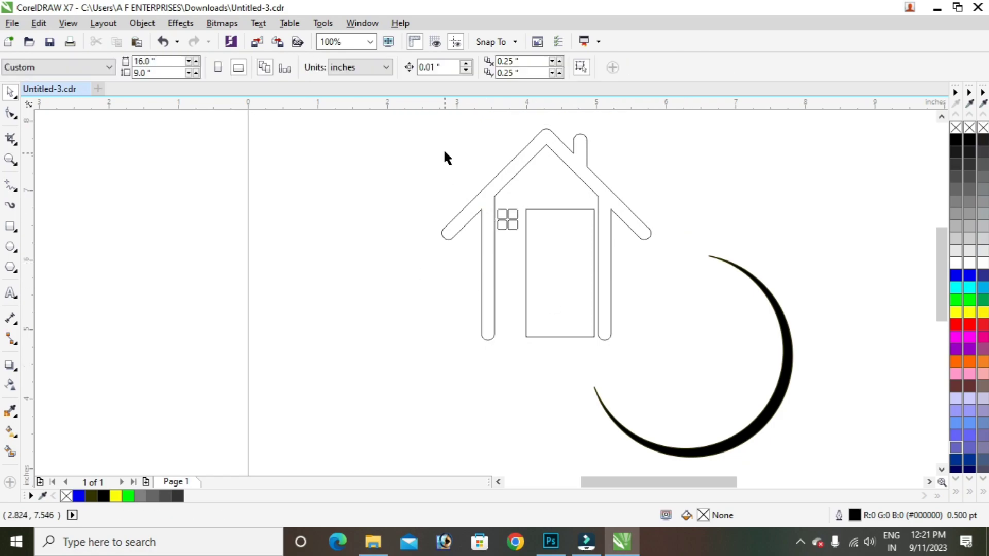
key(F4)
mouse_move(278, 133)
mouse_down()
mouse_move(506, 246)
mouse_move(579, 398)
mouse_up()
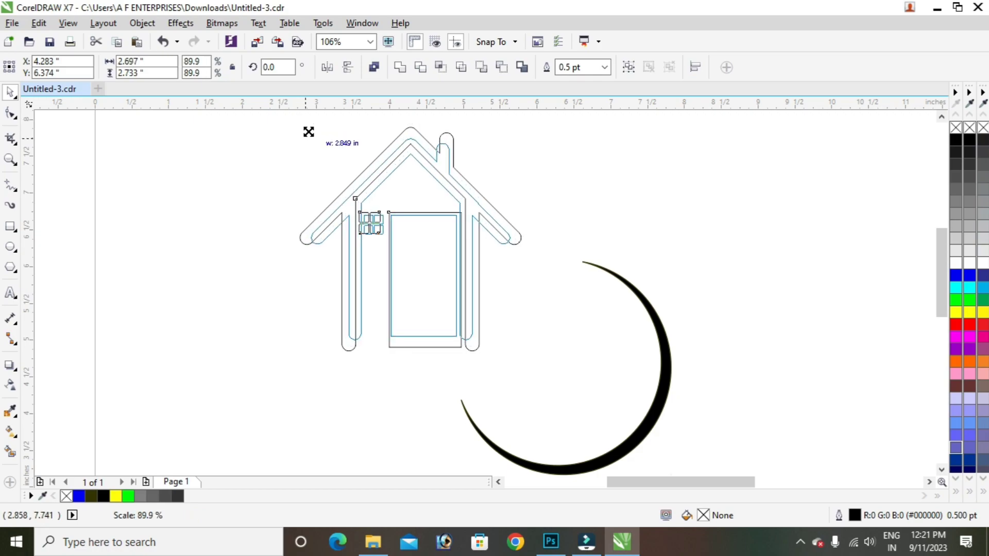
drag(296, 120, 333, 159)
drag(415, 238, 540, 362)
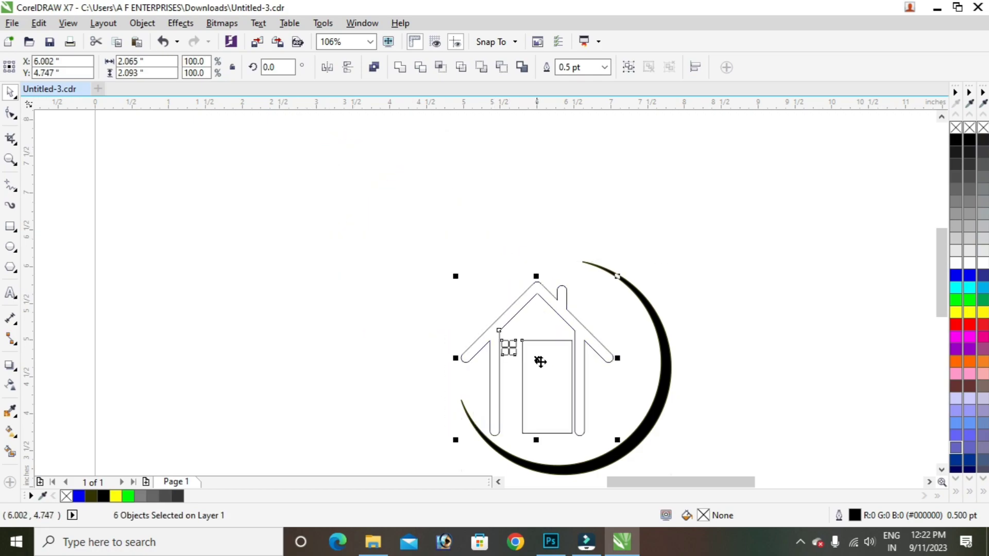
key(ctrl+g)
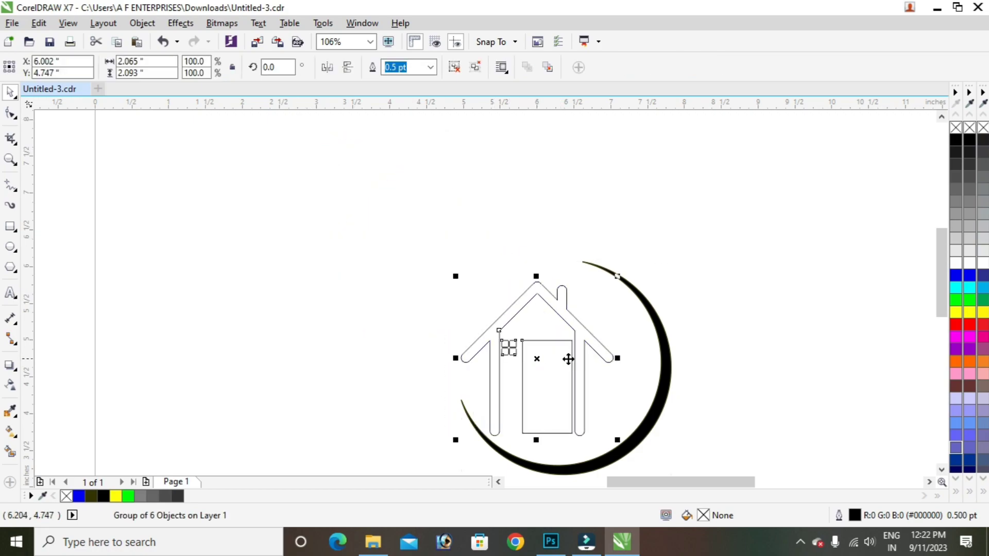
Step: Move the grouped house into the black crescent
drag(941, 309, 943, 337)
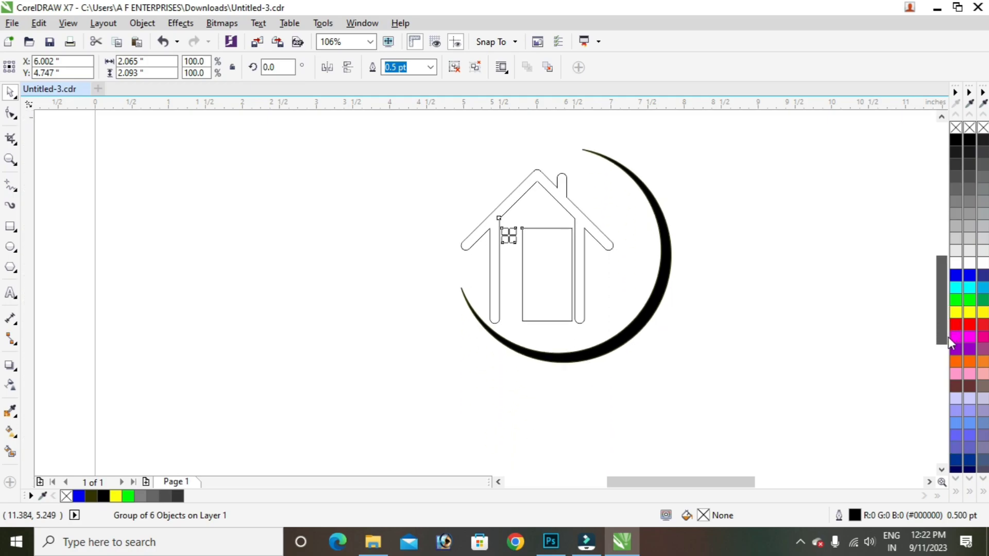
click(783, 341)
drag(562, 282, 597, 284)
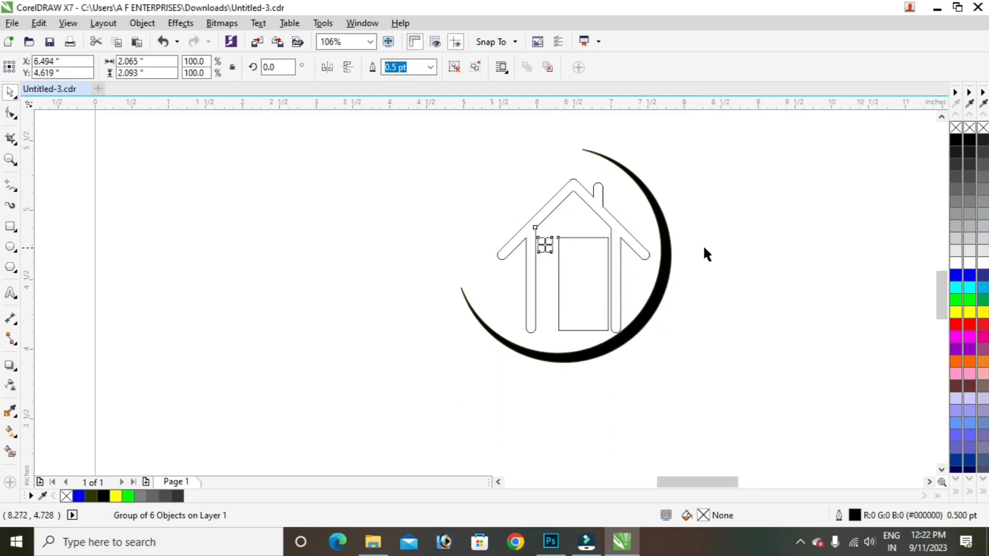
scroll(704, 245, up, 2)
drag(513, 282, 446, 377)
click(438, 358)
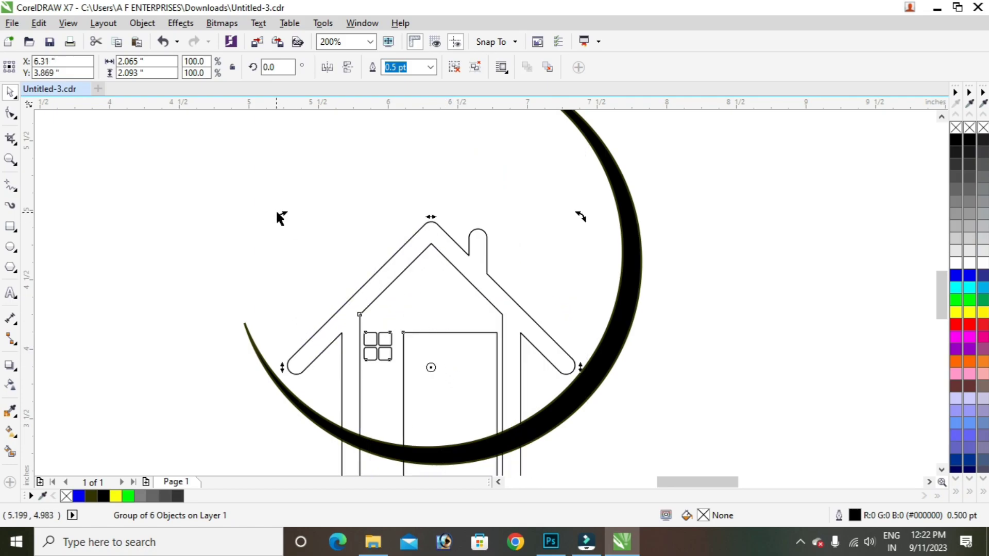
Step: Shrink the house to 79% and reposition it inside the crescent
click(393, 271)
drag(284, 216, 347, 248)
mouse_move(444, 346)
mouse_down()
mouse_move(448, 369)
mouse_move(475, 347)
mouse_up()
drag(942, 304, 941, 316)
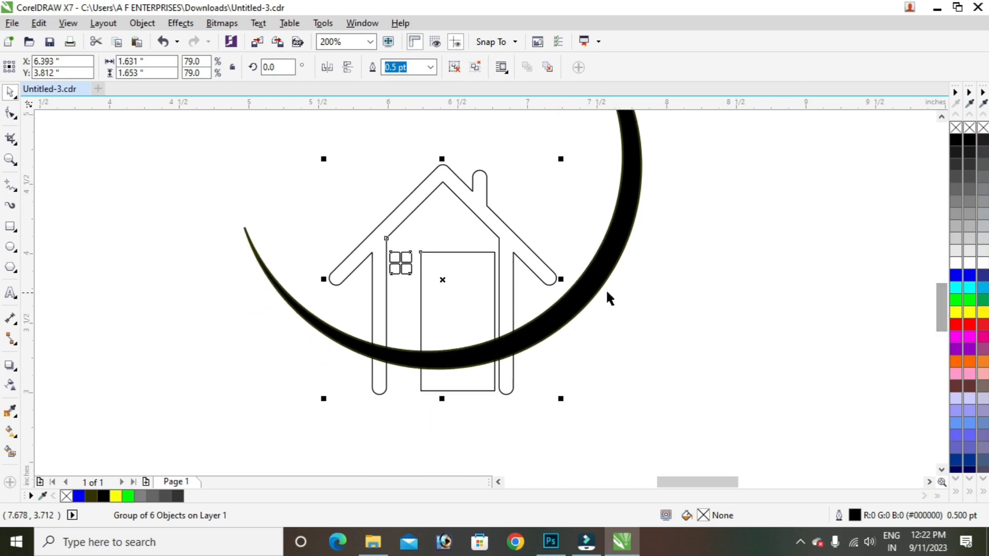
Step: Drop a second copy of the house overlapping the first, shifted up and left
click(511, 260)
drag(403, 212, 306, 197)
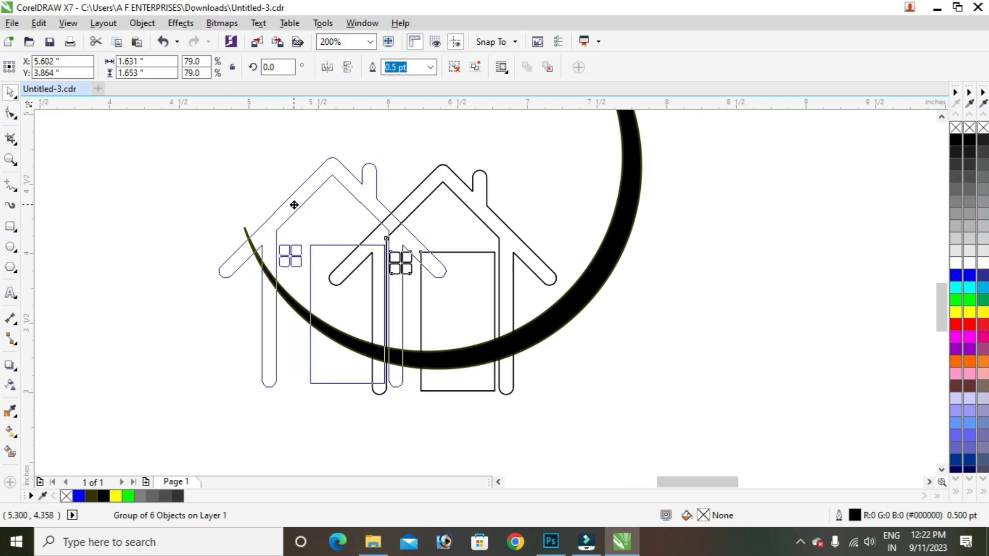
drag(307, 198, 314, 186)
click(46, 419)
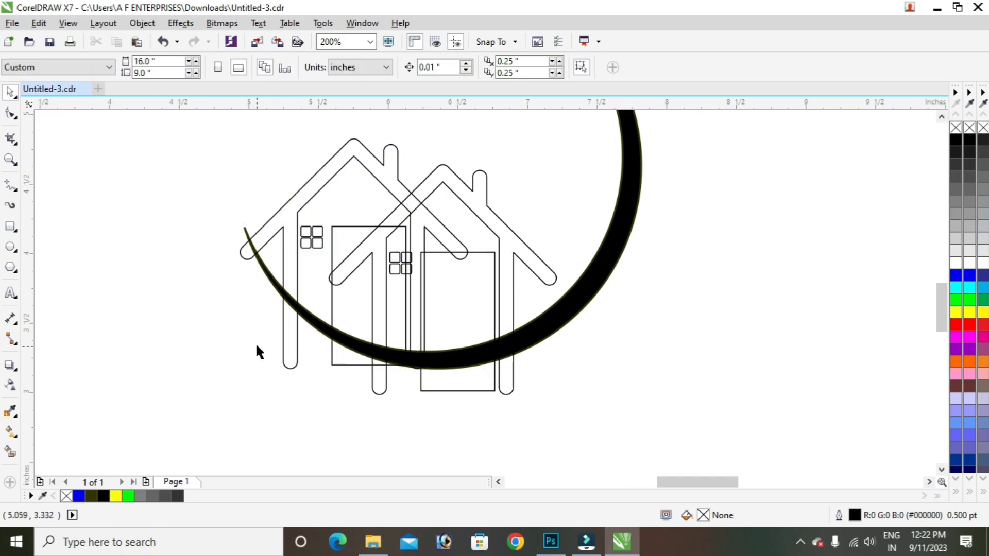
click(507, 346)
Step: Remove the crescent's black fill, keeping only its outline
click(632, 198)
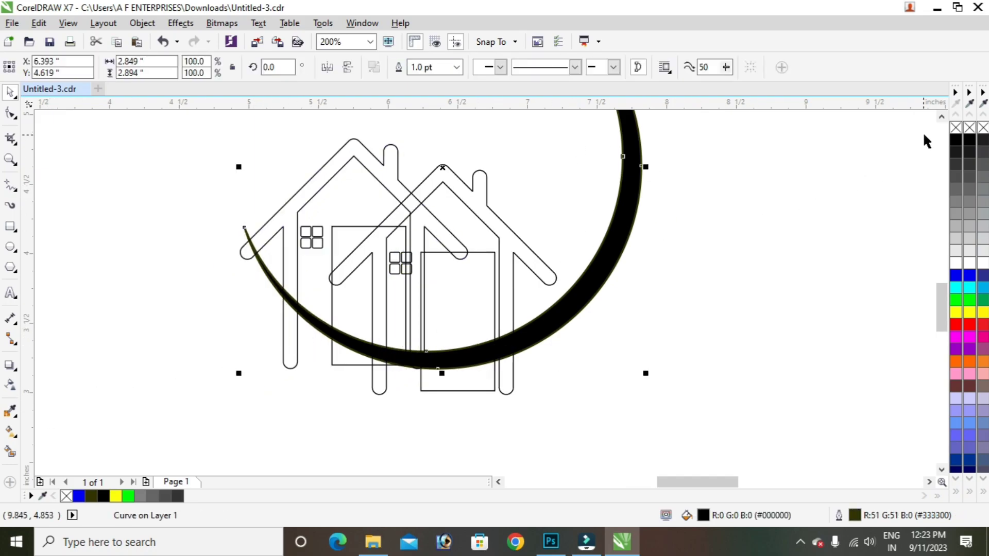
click(970, 128)
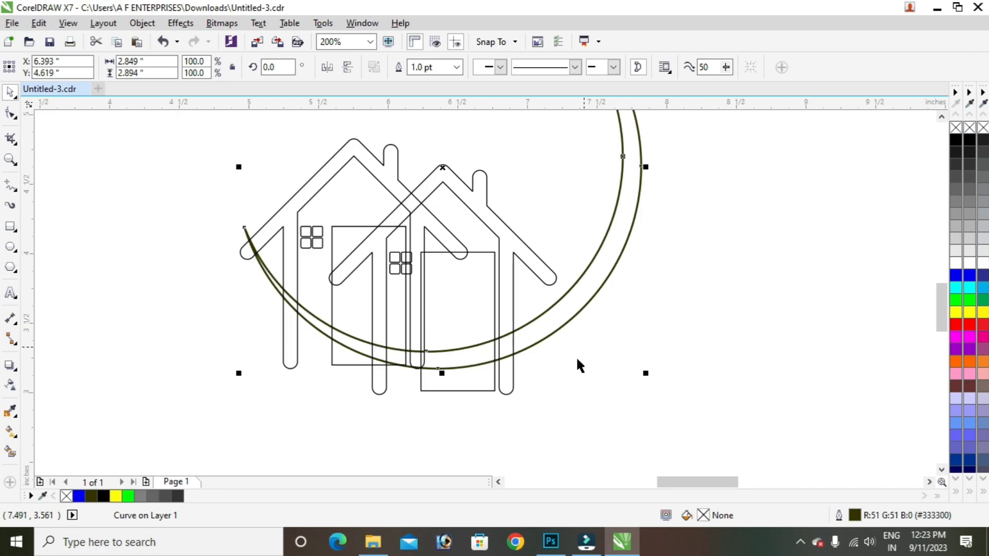
click(82, 283)
Step: Add an outward contour ring around the crescent
click(16, 369)
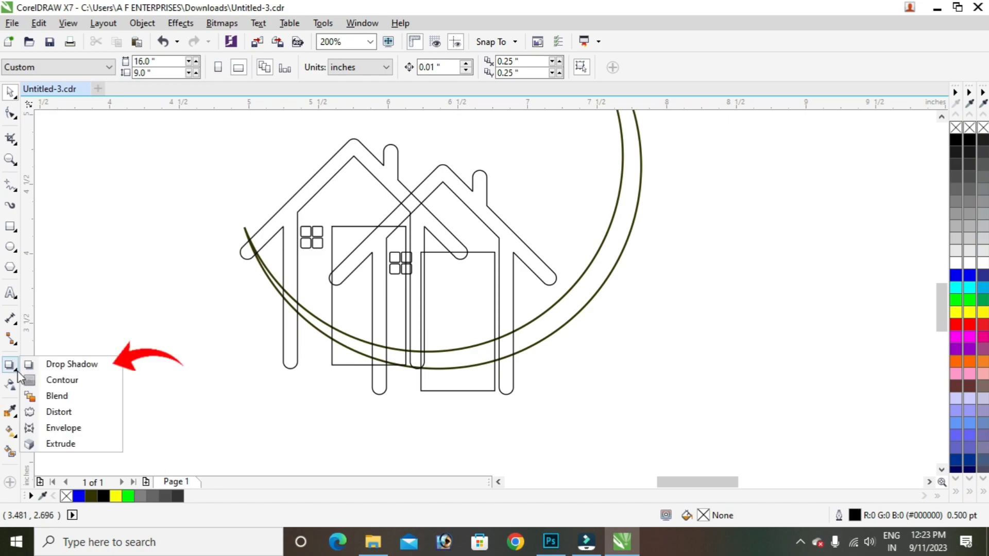
click(62, 382)
click(551, 317)
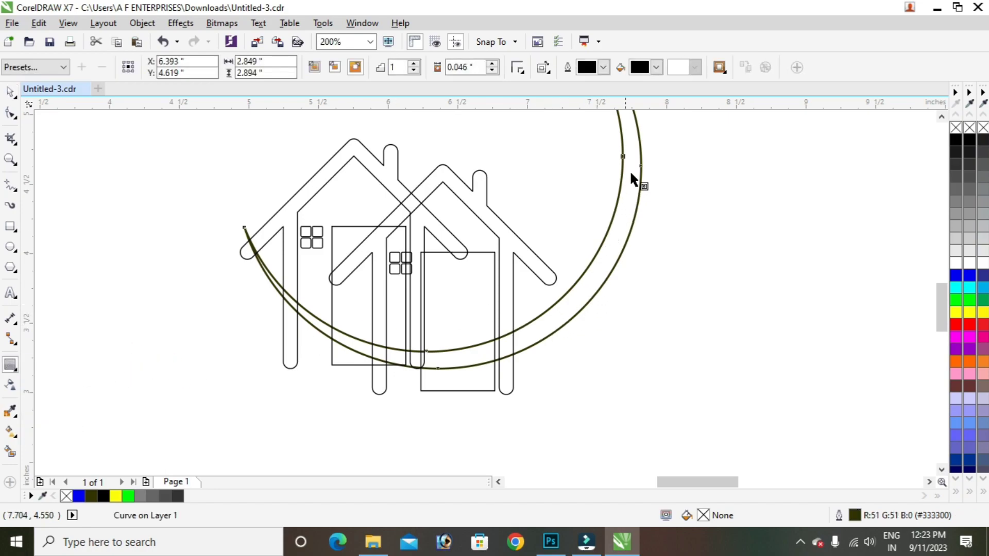
drag(642, 166, 652, 167)
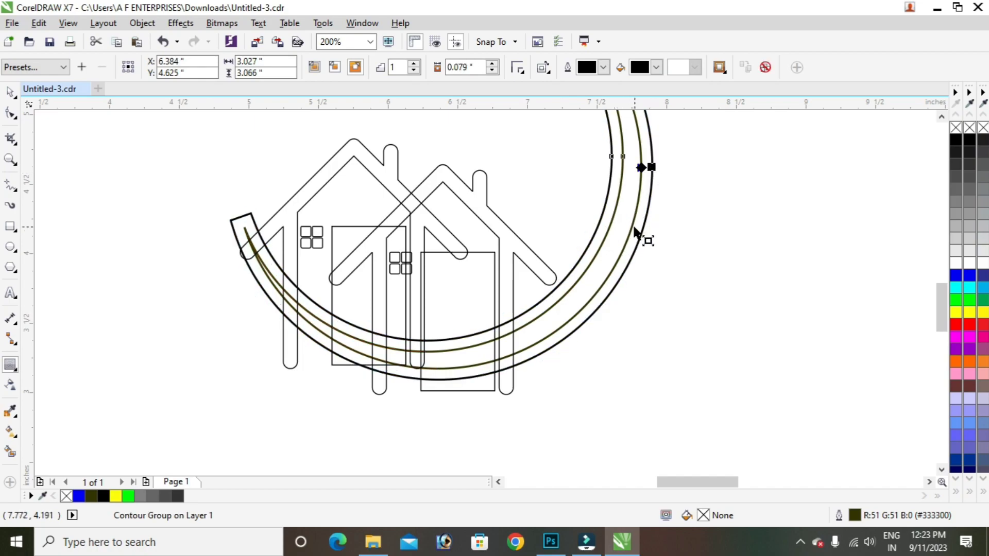
Step: Set the crescent contour to 1 step with a 0.048-inch offset
click(396, 67)
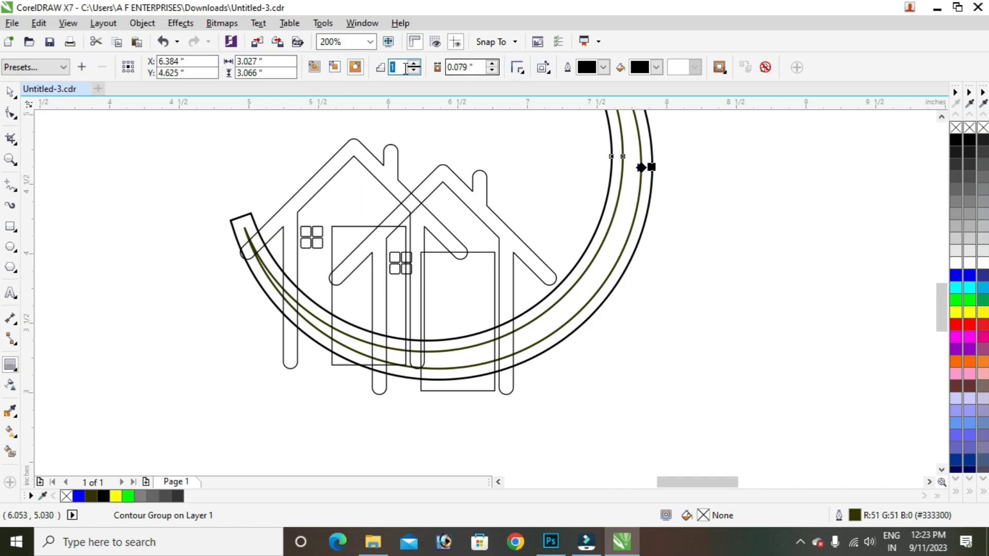
text(1)
key(Return)
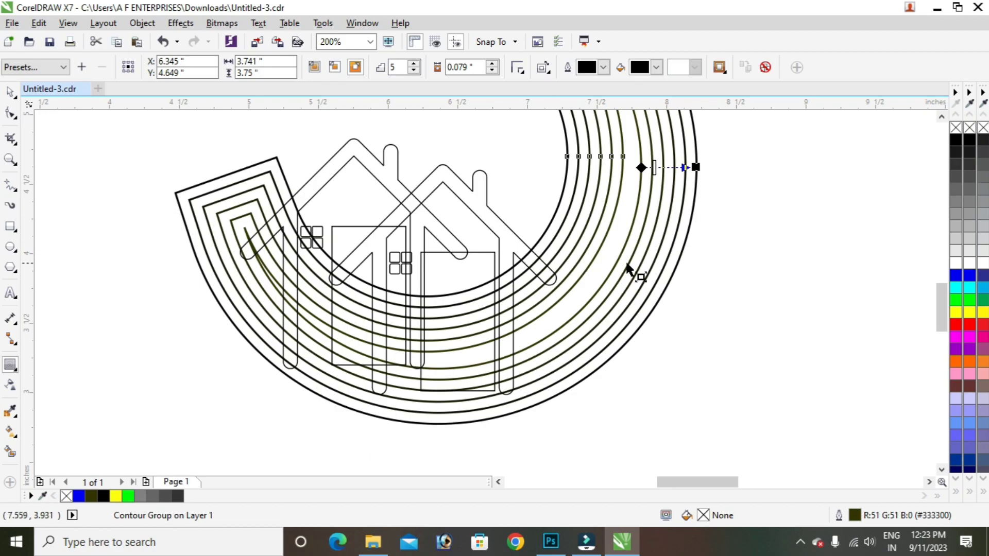
double_click(404, 69)
text(1)
key(Return)
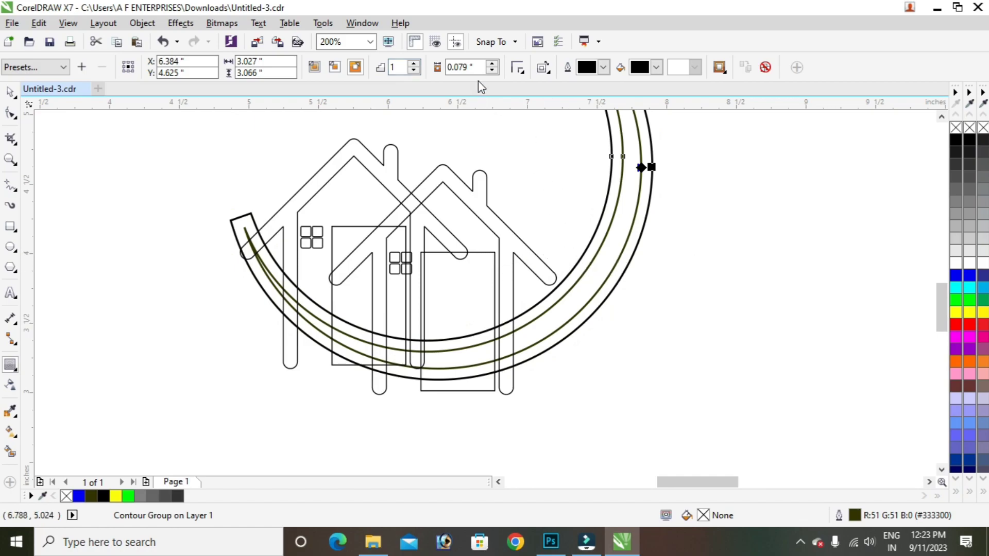
double_click(461, 66)
text(0.048)
key(Return)
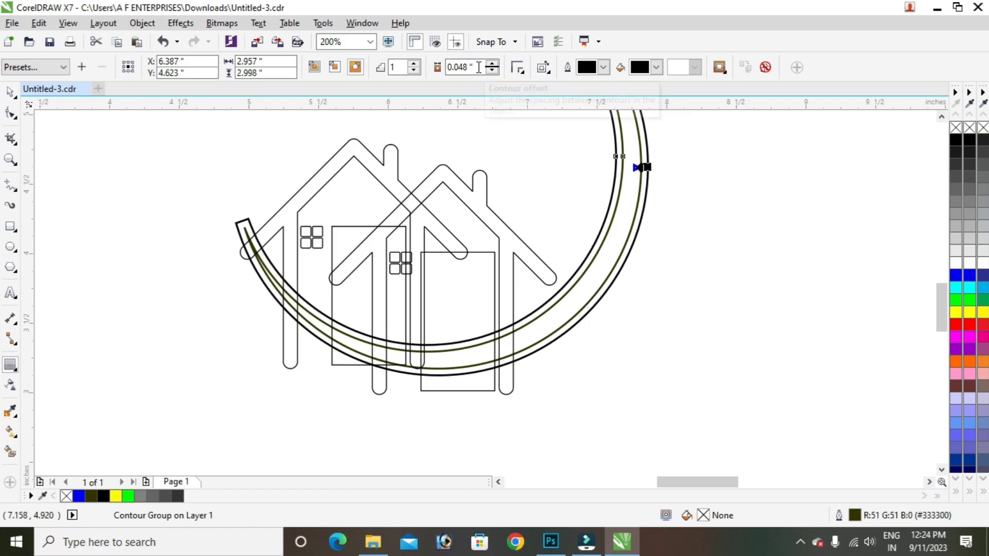
double_click(478, 68)
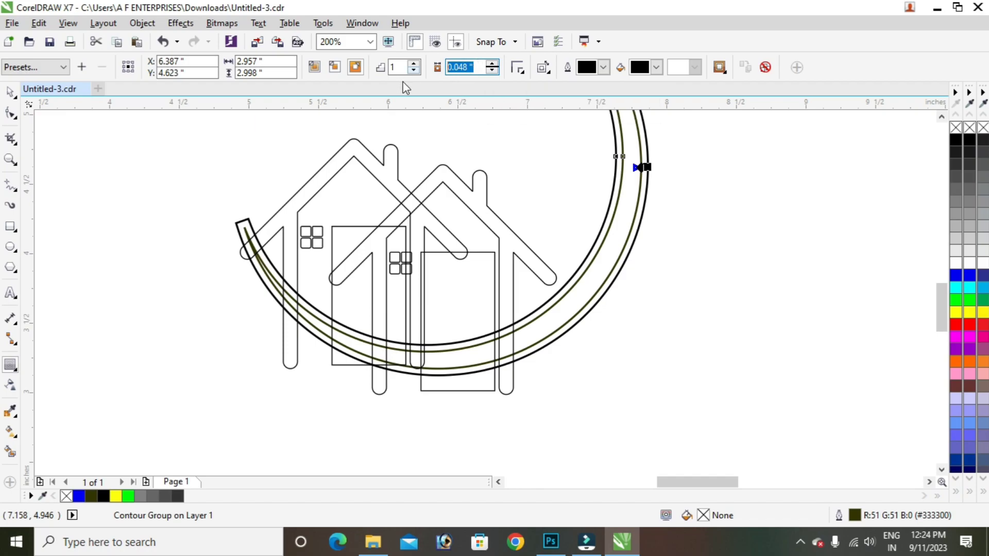
Step: Give the right house an outer contour with a 0.048-inch offset
click(282, 125)
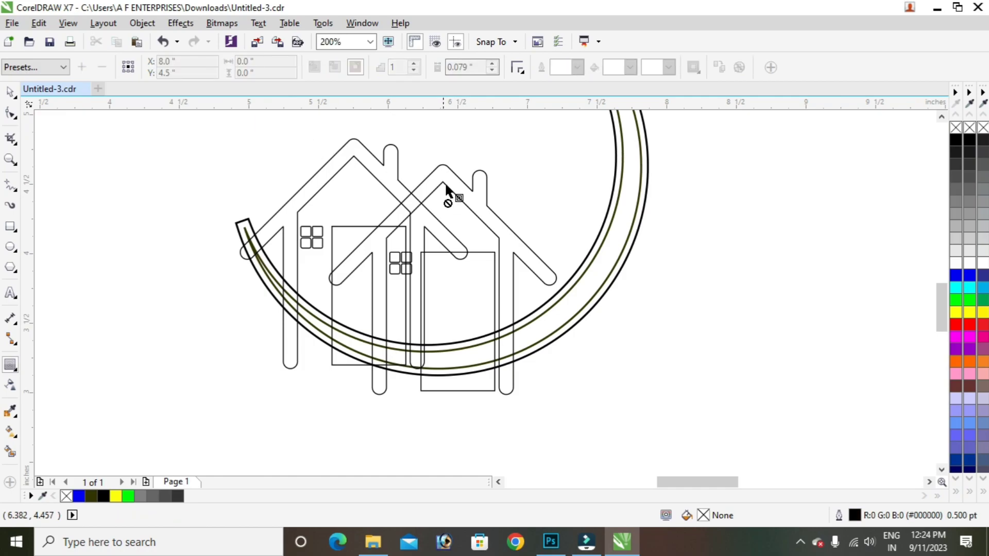
click(446, 175)
scroll(456, 170, up, 1)
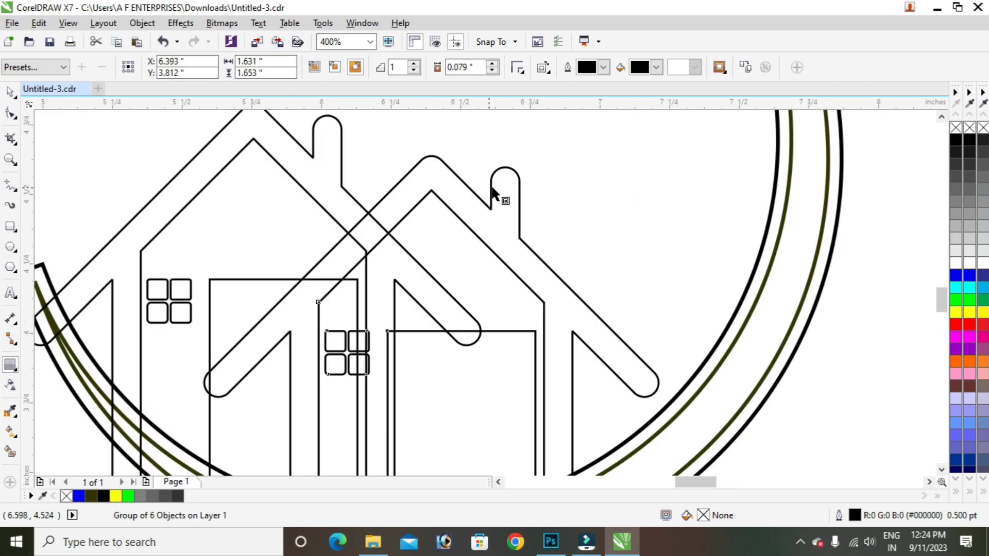
drag(493, 196, 494, 145)
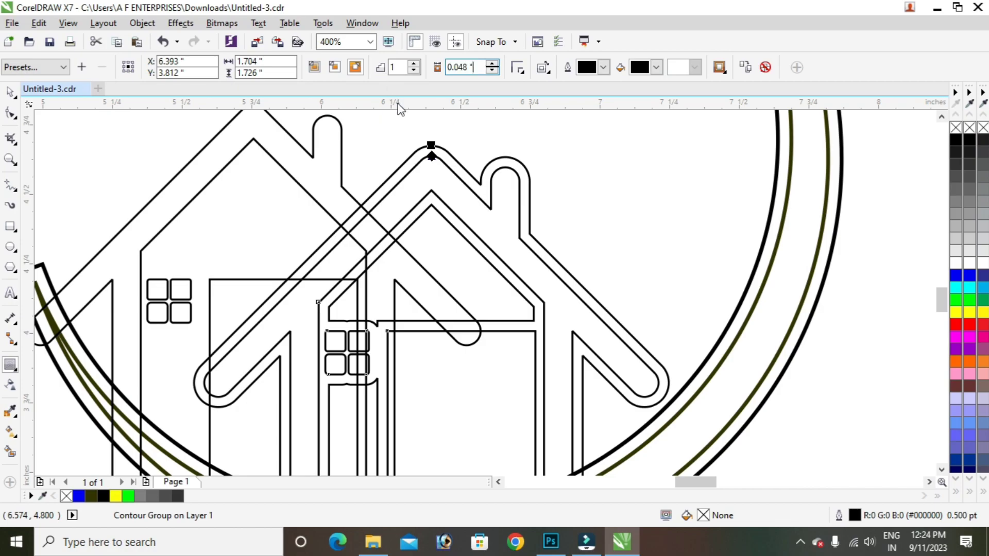
drag(489, 169, 578, 185)
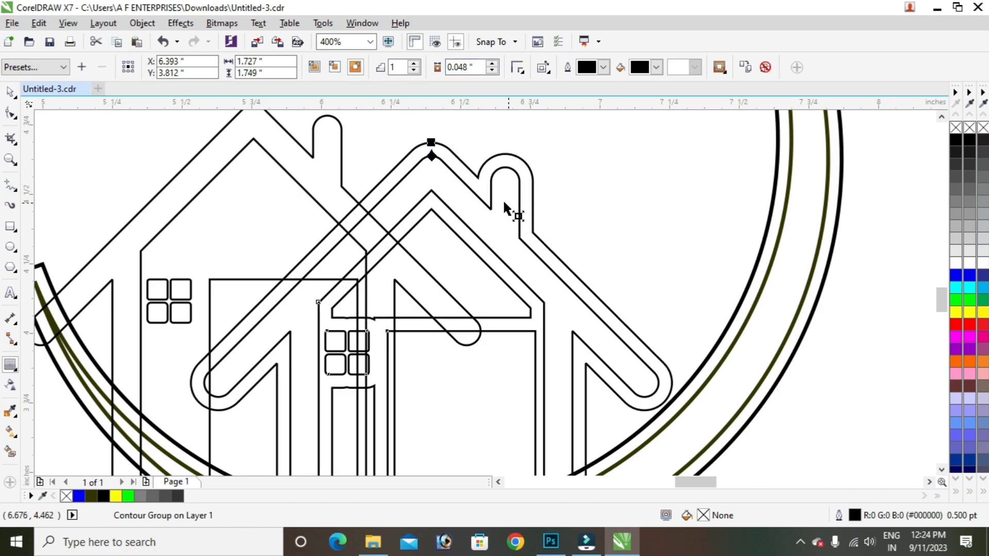
scroll(407, 227, down, 1)
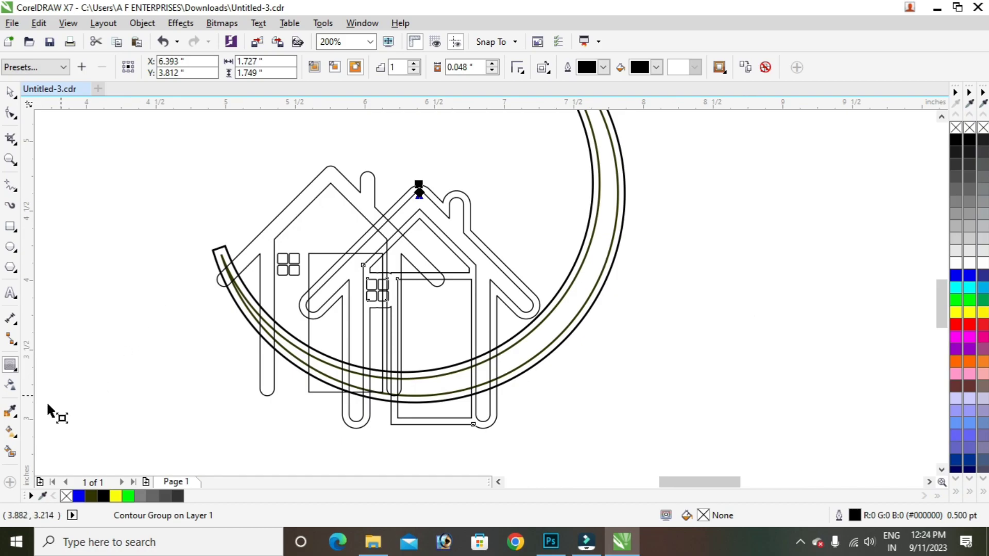
Step: Smart-fill the left house's roof band and the small triangle below it black
click(13, 453)
click(295, 207)
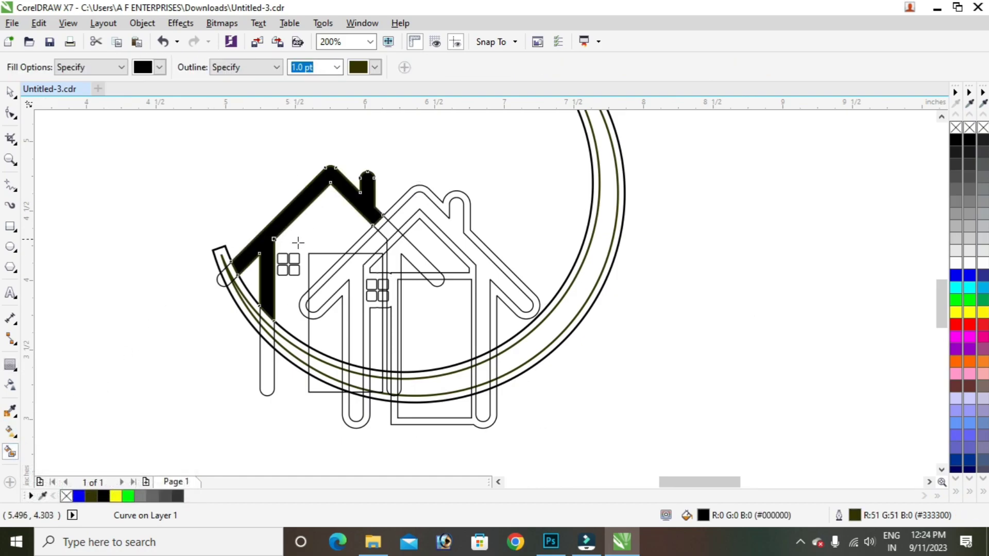
click(319, 261)
Step: Reselect the house contour group with the Pick tool, undoing an accidental move
click(11, 92)
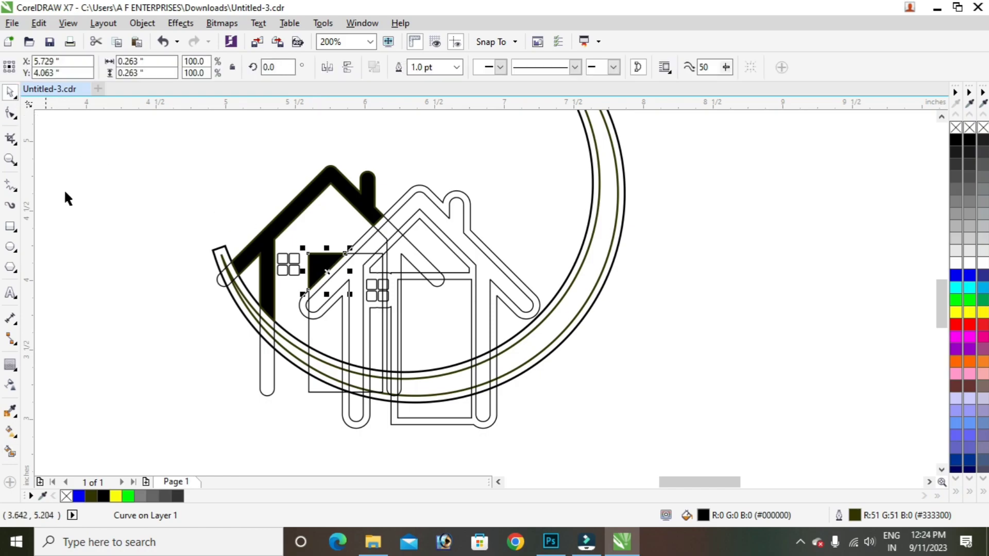
key(Escape)
scroll(516, 290, up, 1)
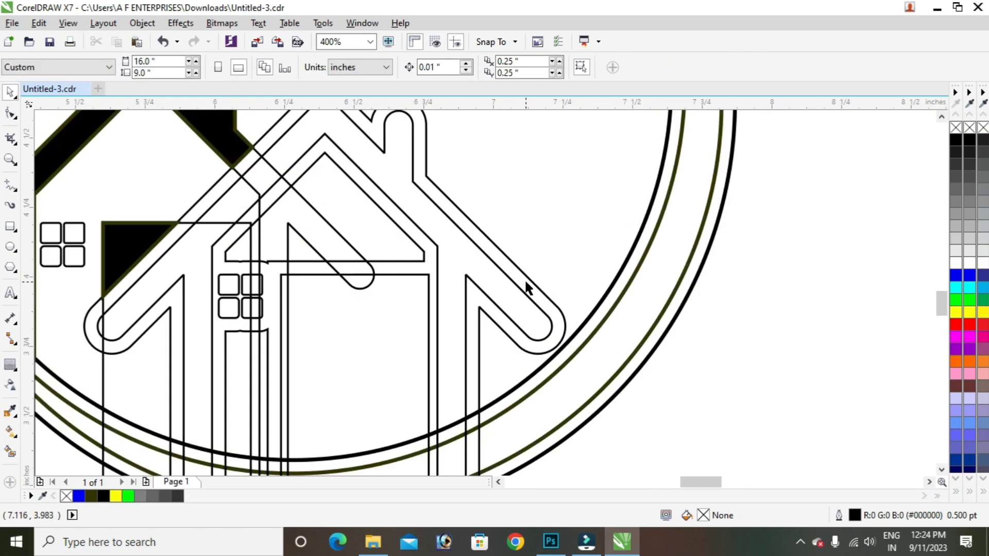
click(525, 282)
scroll(411, 284, down, 1)
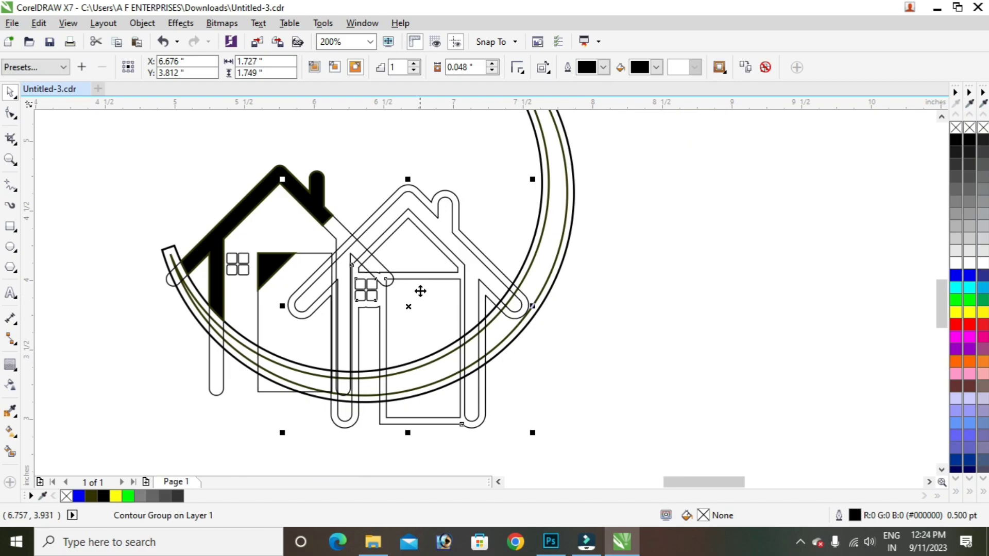
key(ctrl+z)
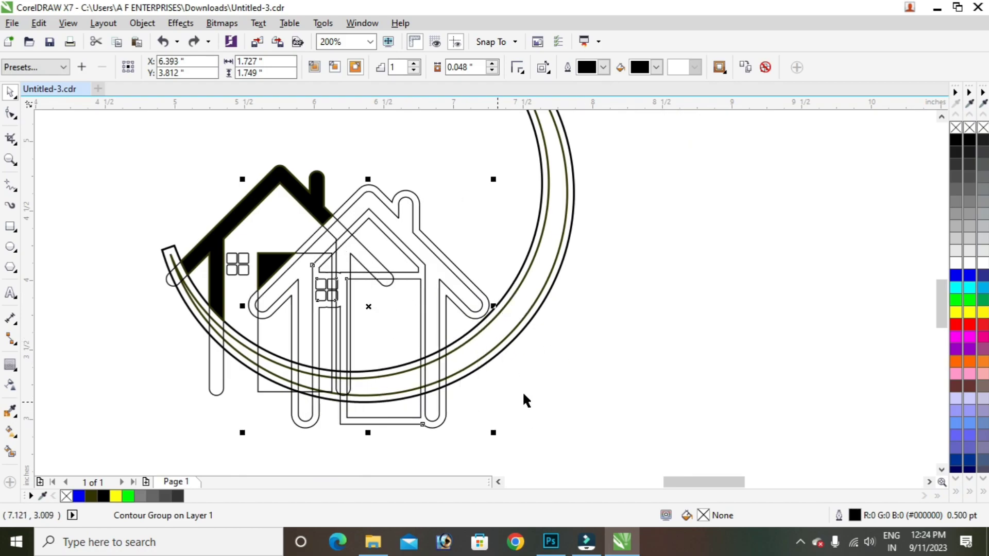
click(523, 394)
click(445, 264)
Step: Check the crescent's curves, then delete the double-line outlined house
shift+click(545, 280)
click(540, 263)
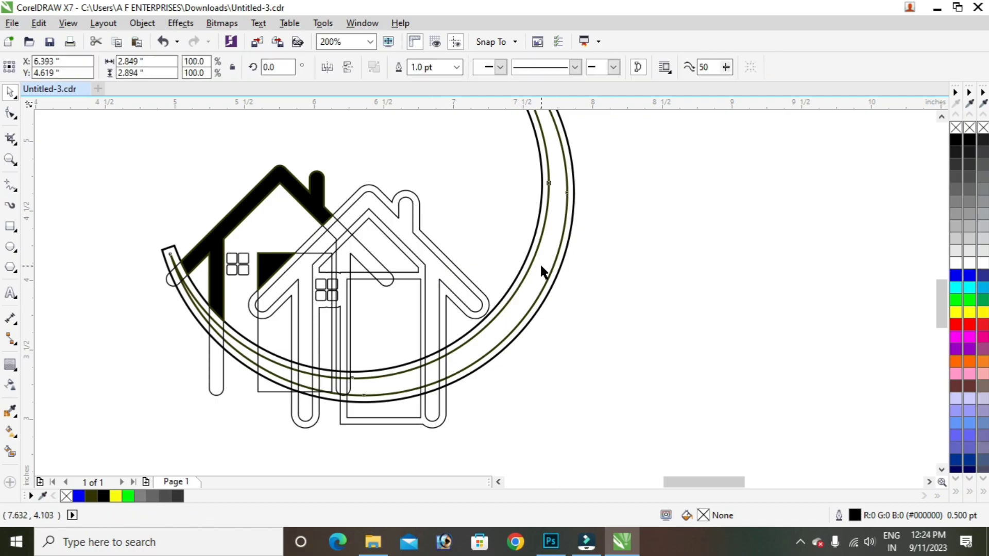
drag(538, 247, 669, 248)
key(ctrl+z)
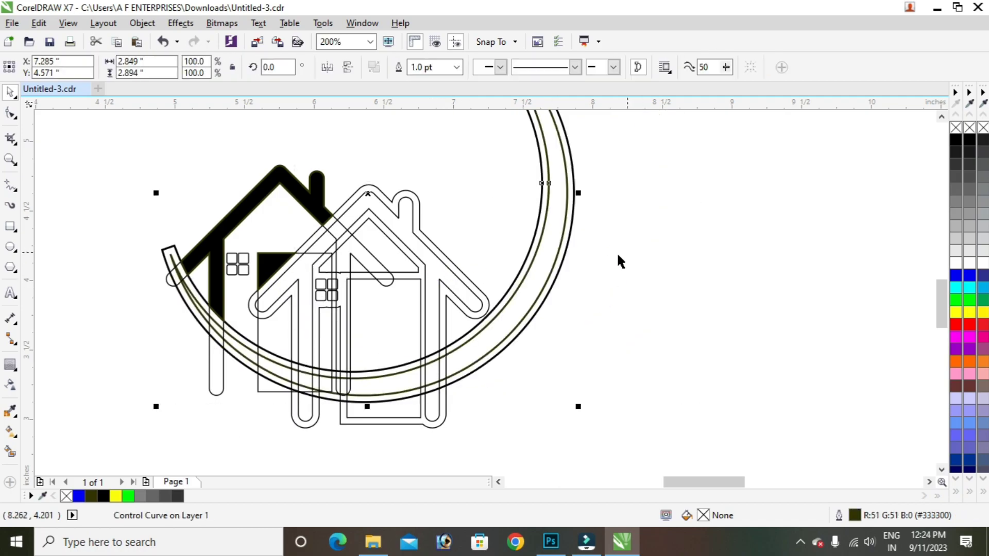
click(558, 256)
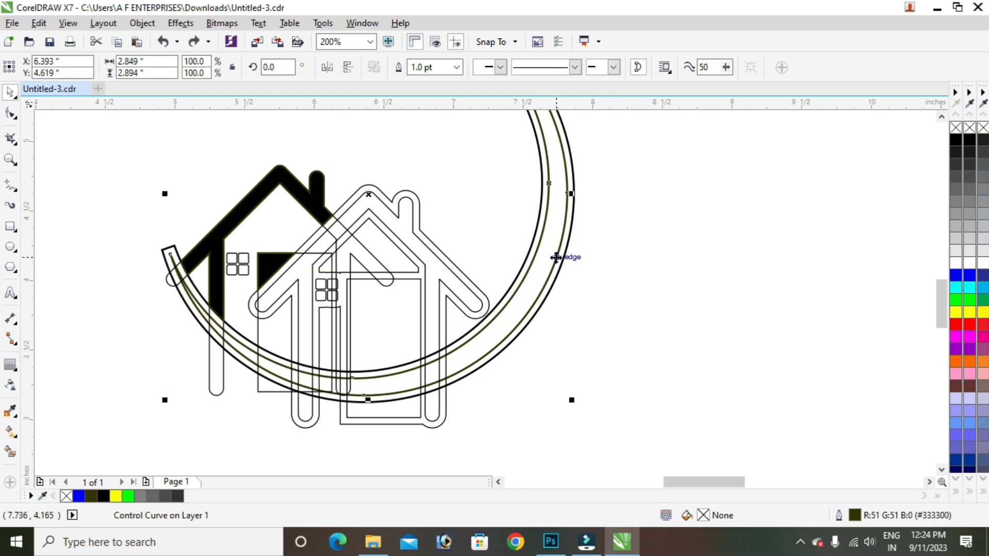
click(554, 219)
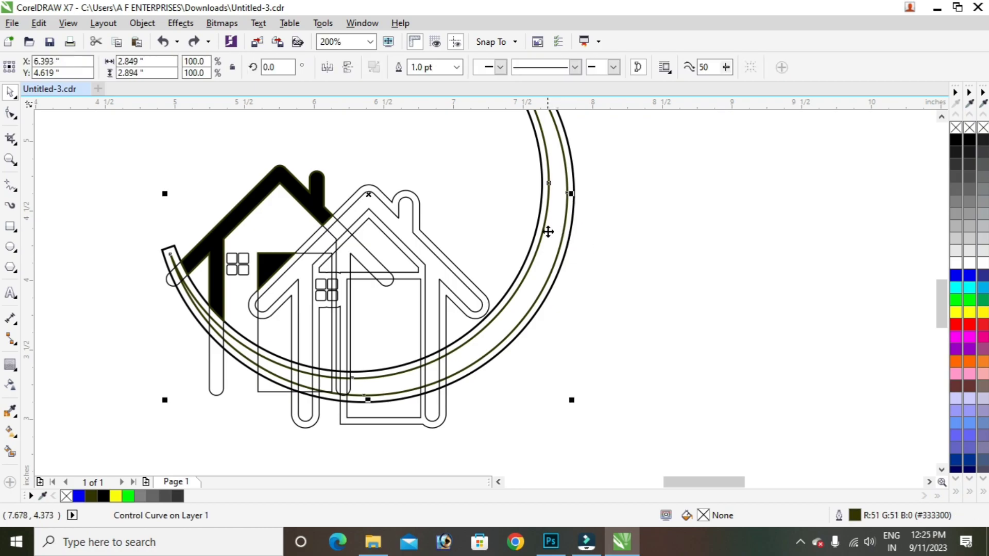
click(403, 231)
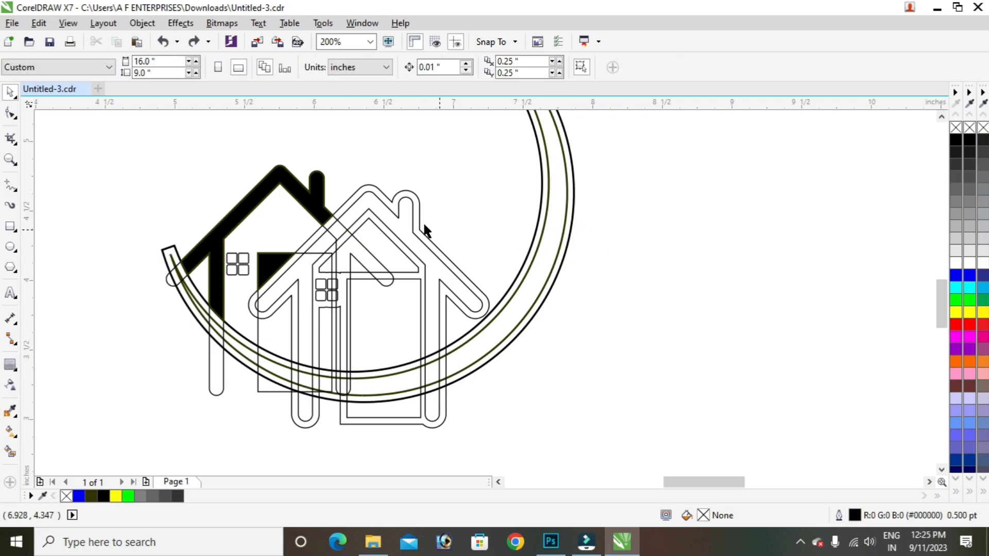
click(327, 232)
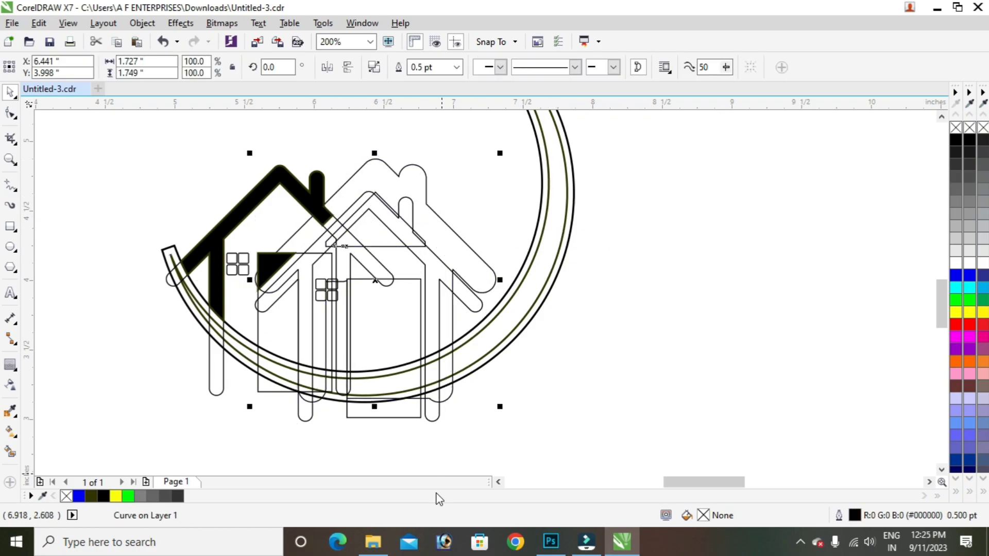
key(Delete)
Step: Fill the back house's window panes black and delete its leftover outline group
scroll(215, 384, left, 2)
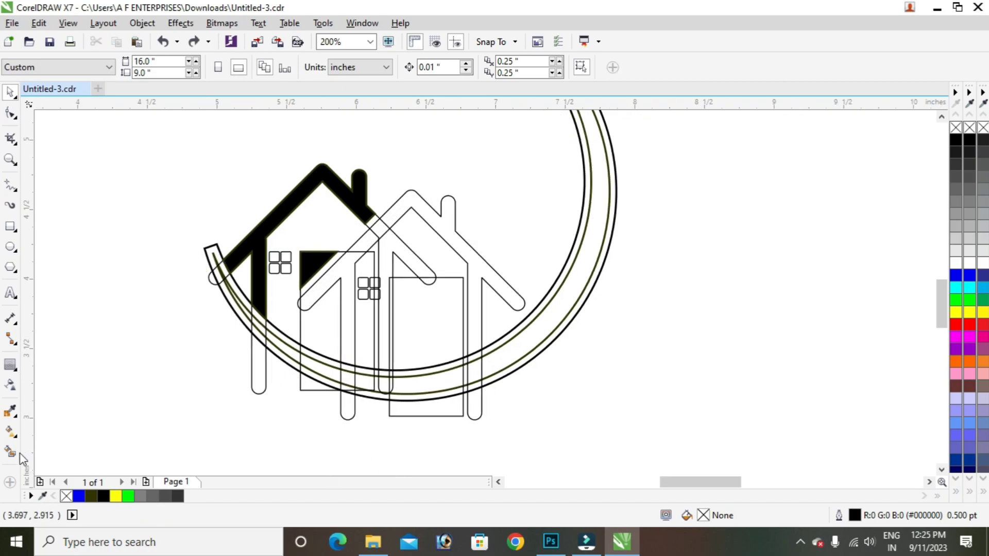
click(10, 452)
click(286, 256)
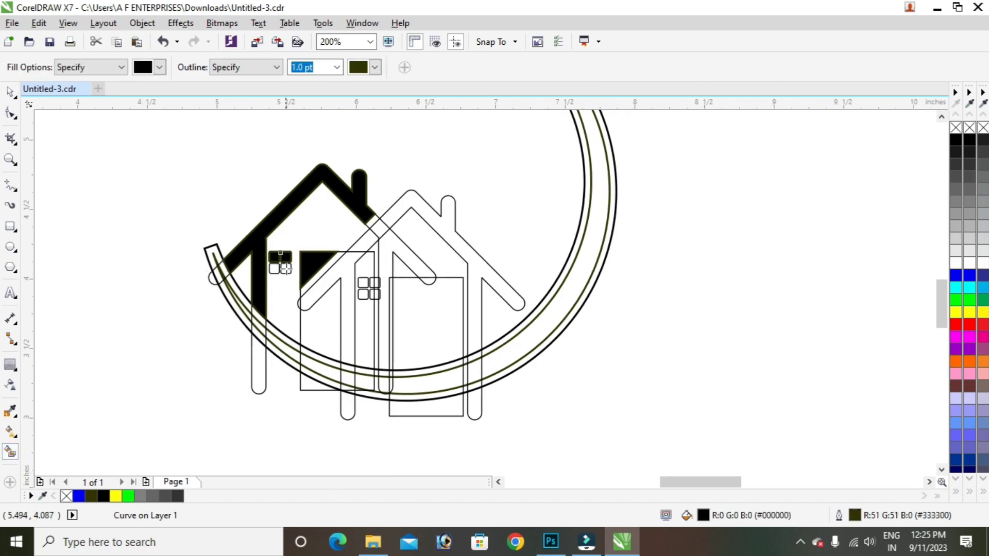
click(274, 268)
click(11, 91)
click(256, 380)
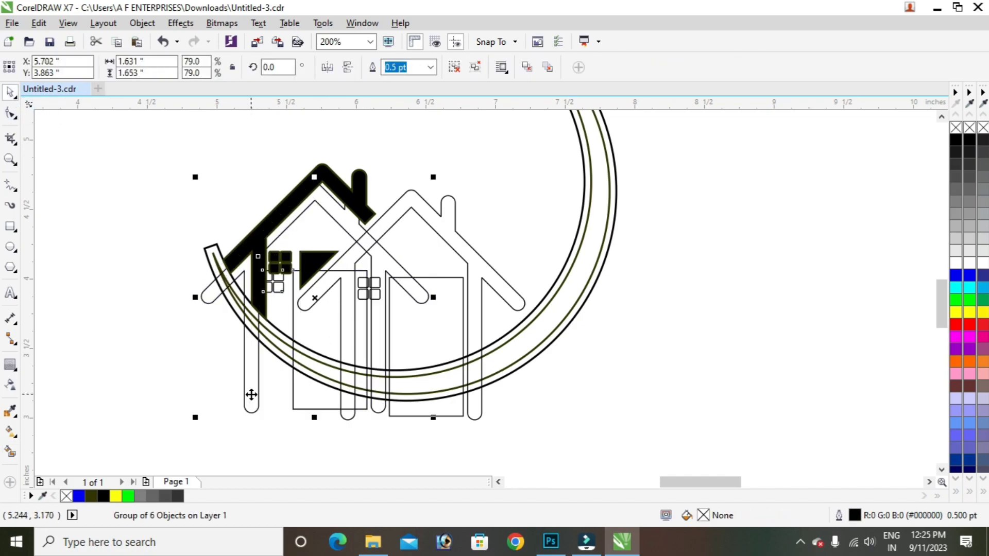
key(Delete)
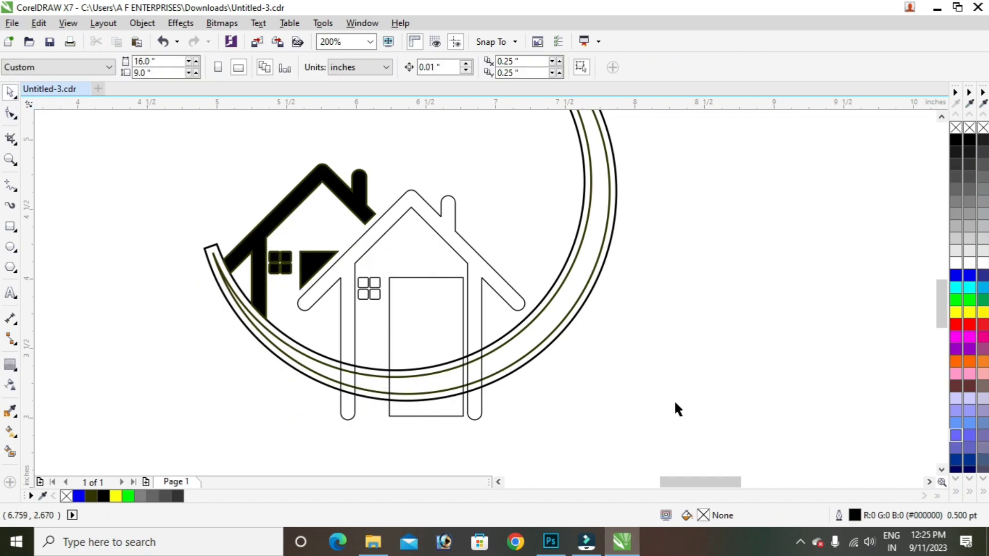
Step: Fill the front house's door, walls, roof and window squares solid black
click(11, 452)
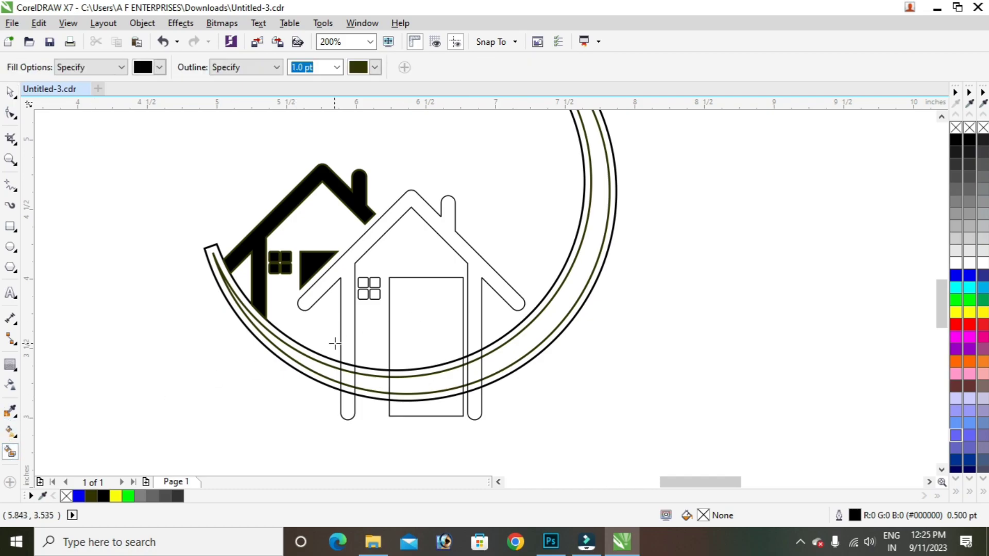
click(412, 330)
click(474, 276)
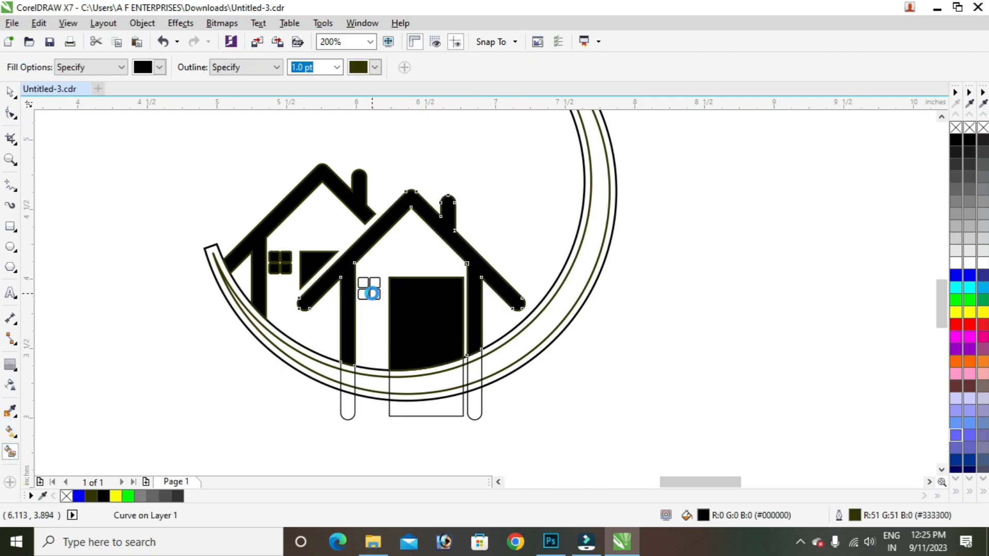
click(374, 294)
click(378, 285)
click(363, 282)
key(space)
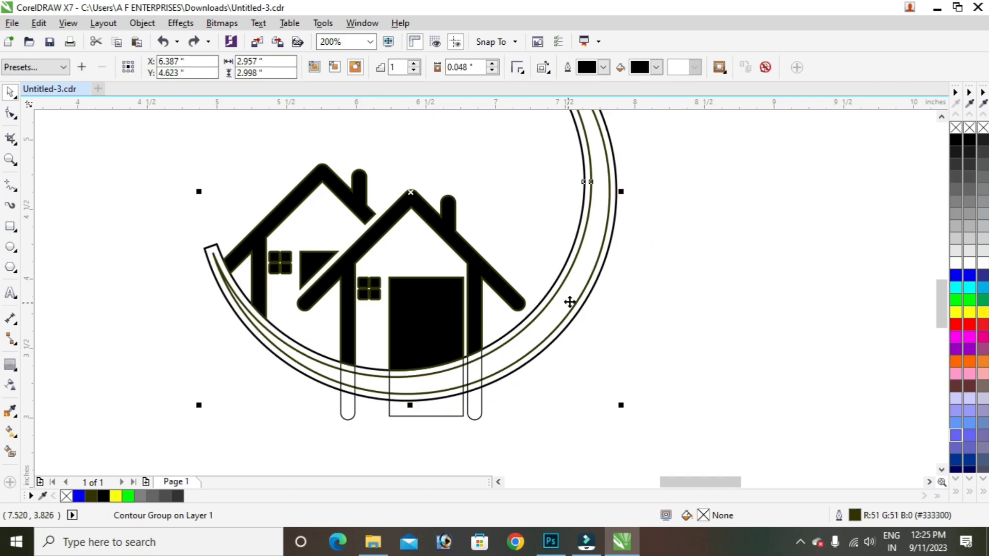
Step: Break apart the crescent contour and delete the extra arcs and house outline group
key(ctrl+k)
click(574, 310)
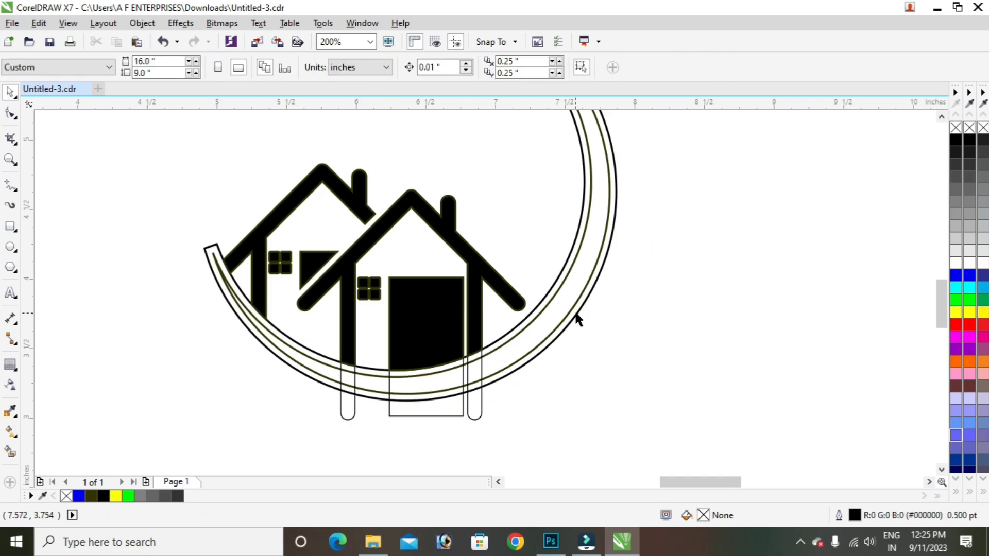
drag(574, 310, 652, 347)
key(Delete)
click(475, 404)
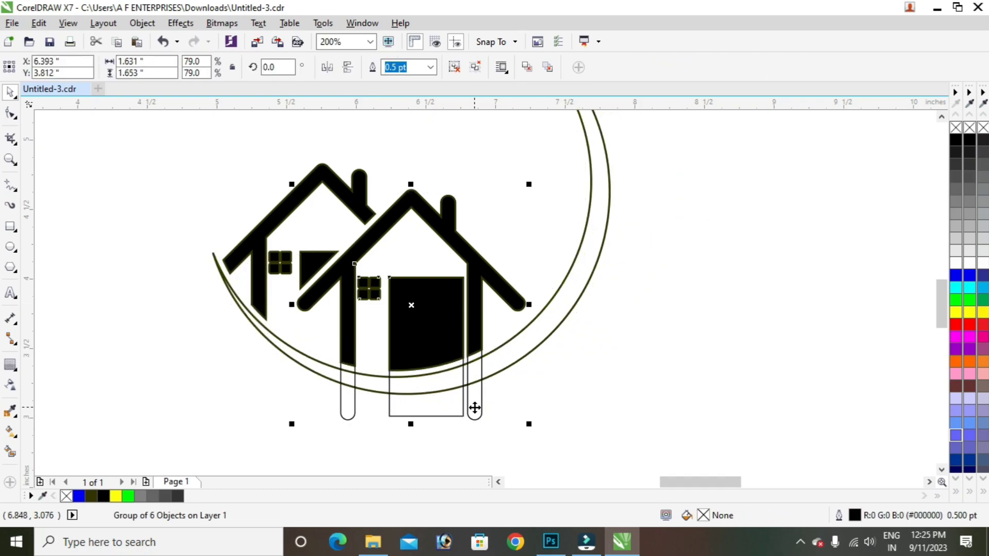
key(Delete)
Step: Fill the crescent curve with blue from the palette, then clear the selection
scroll(379, 290, down, 1)
click(489, 258)
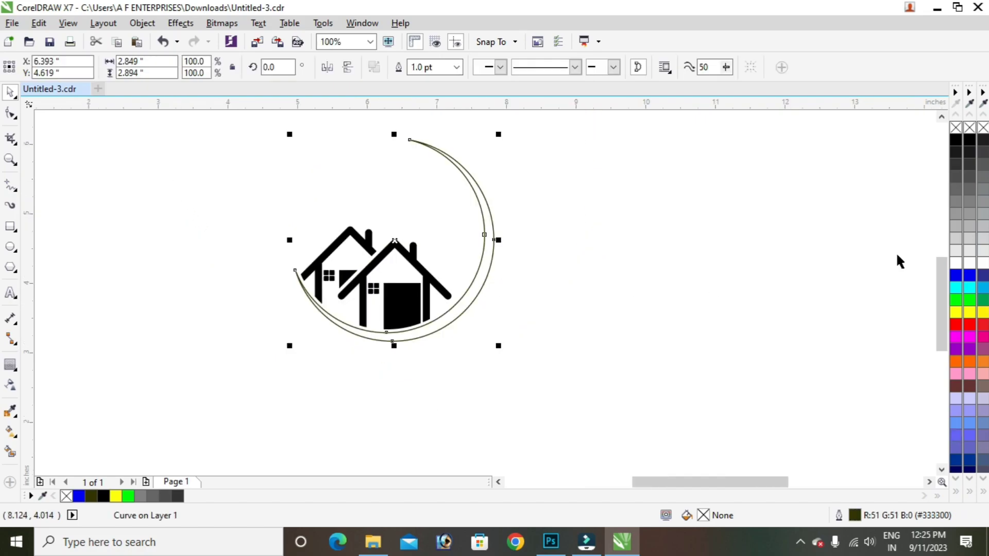
click(969, 278)
key(ctrl+a)
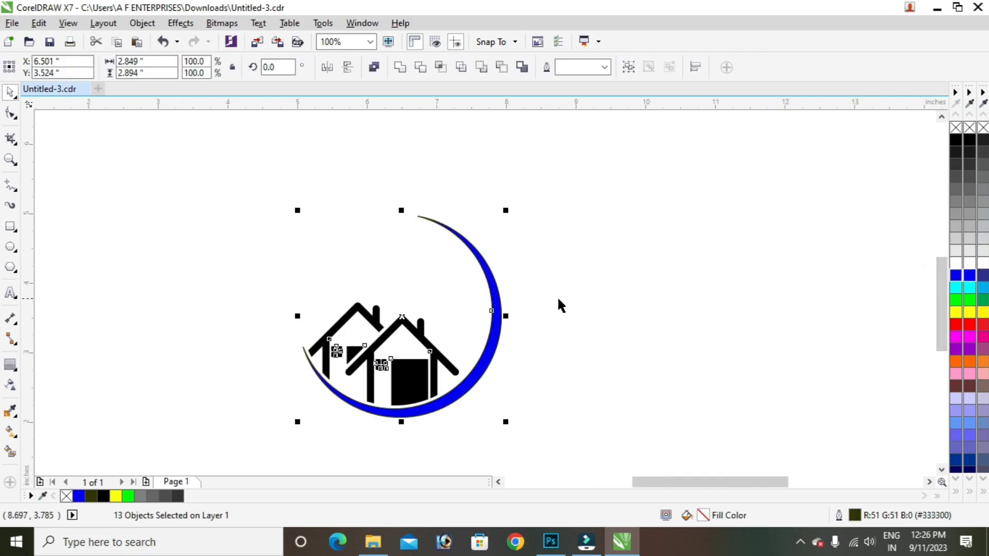
drag(937, 315, 937, 325)
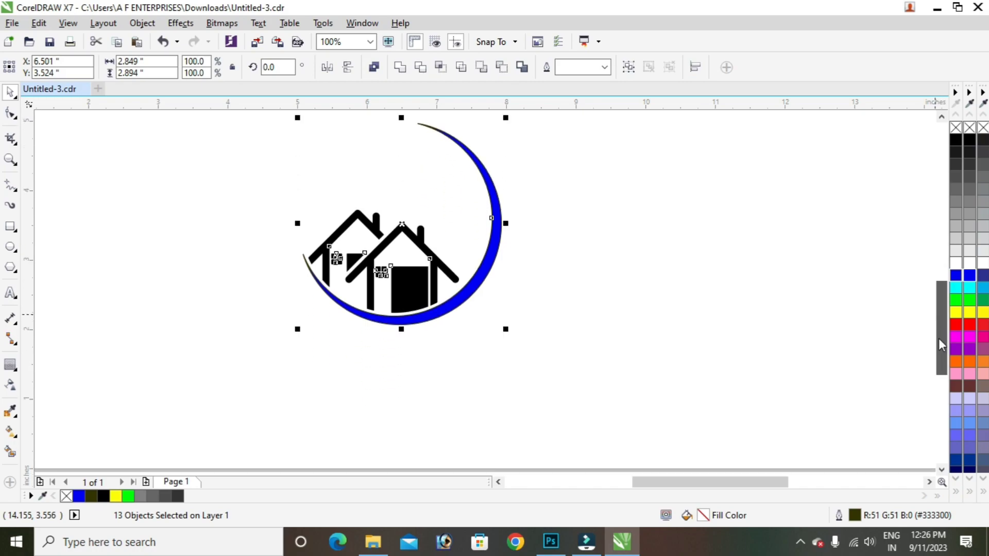
scroll(347, 256, up, 1)
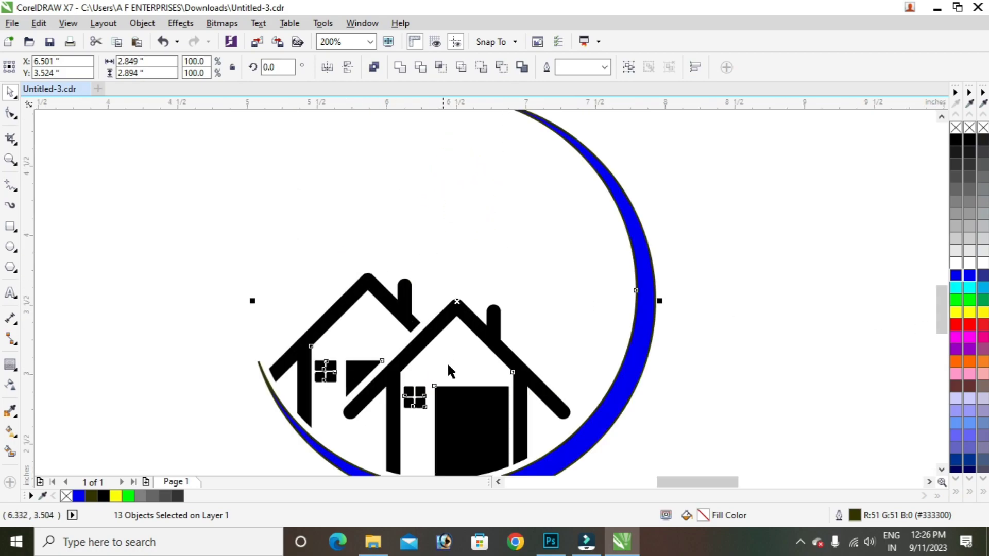
click(741, 332)
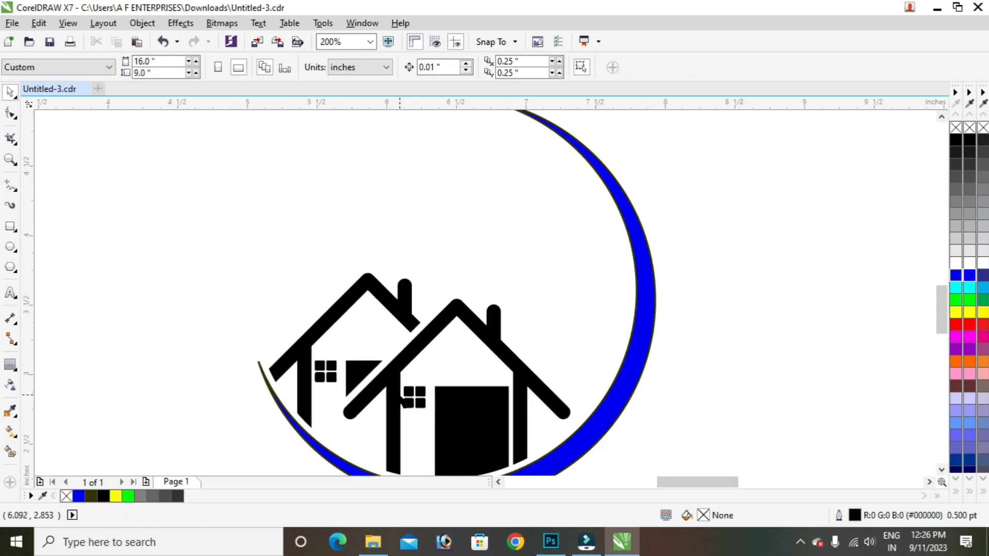
scroll(483, 348, up, 2)
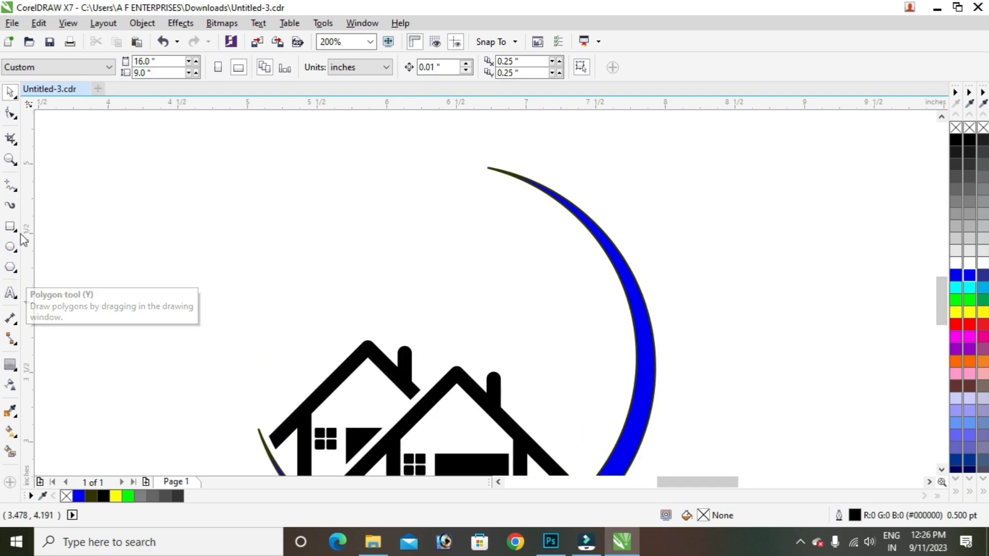
Step: Draw a short vertical line above the houses with the Pen tool
click(18, 194)
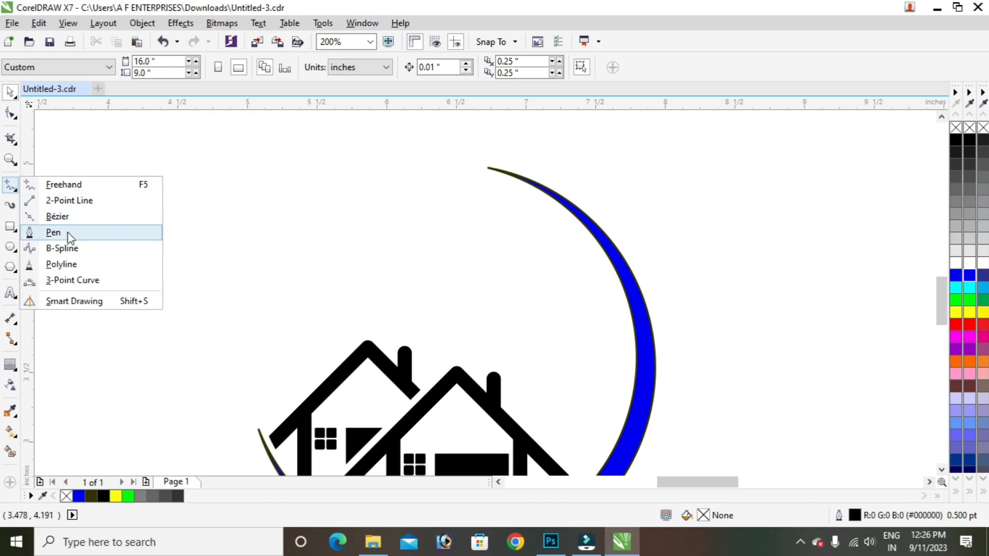
click(67, 234)
click(206, 142)
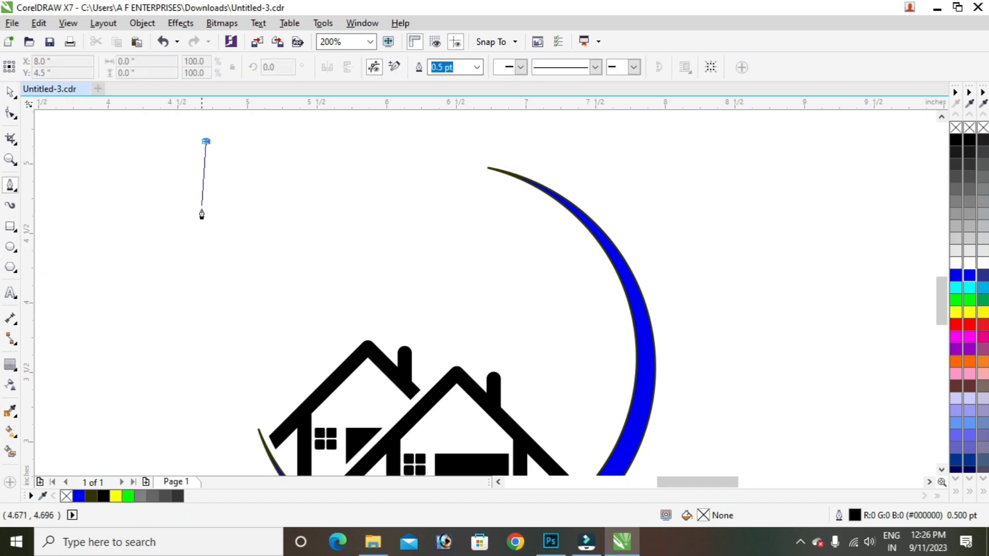
double_click(206, 233)
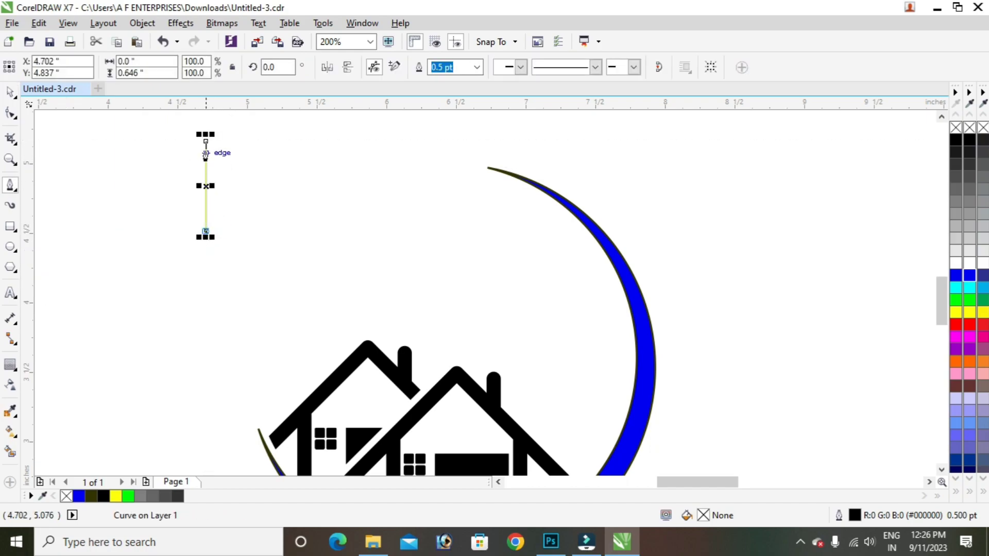
Step: Convert the line to a curve and bow its right side outward
click(11, 113)
drag(156, 124, 283, 149)
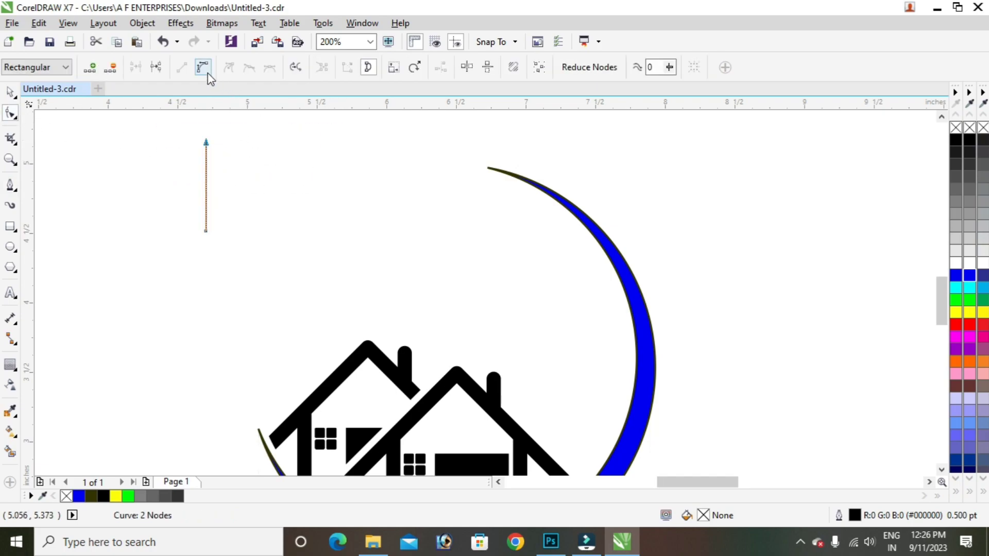
drag(154, 133, 278, 168)
click(205, 67)
drag(206, 169, 239, 170)
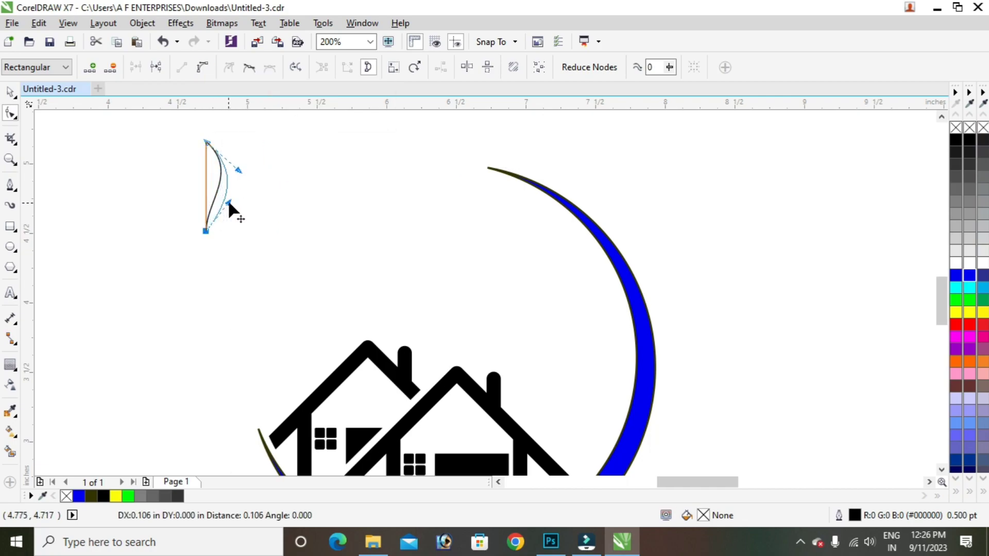
mouse_move(206, 204)
mouse_down()
mouse_move(237, 204)
mouse_move(231, 166)
mouse_up()
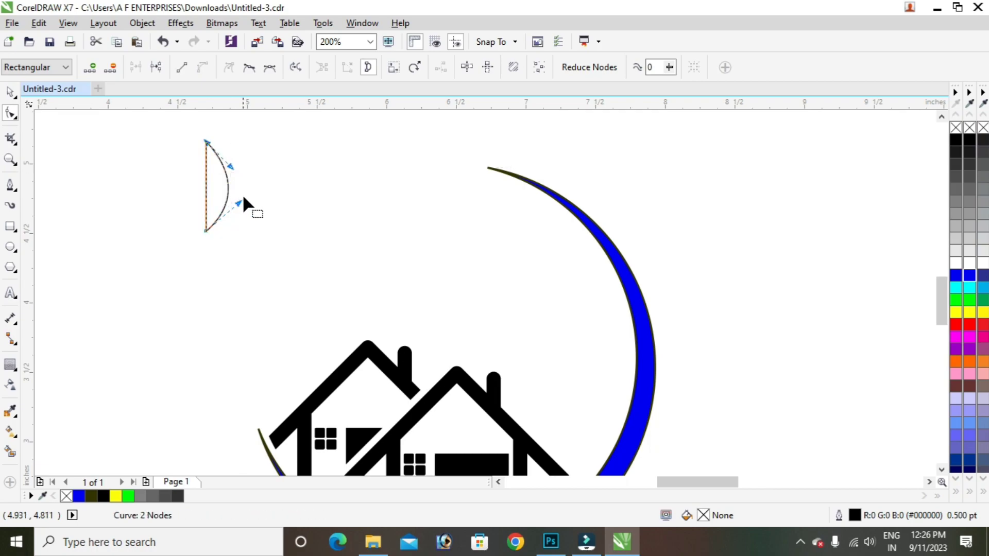
drag(238, 204, 226, 202)
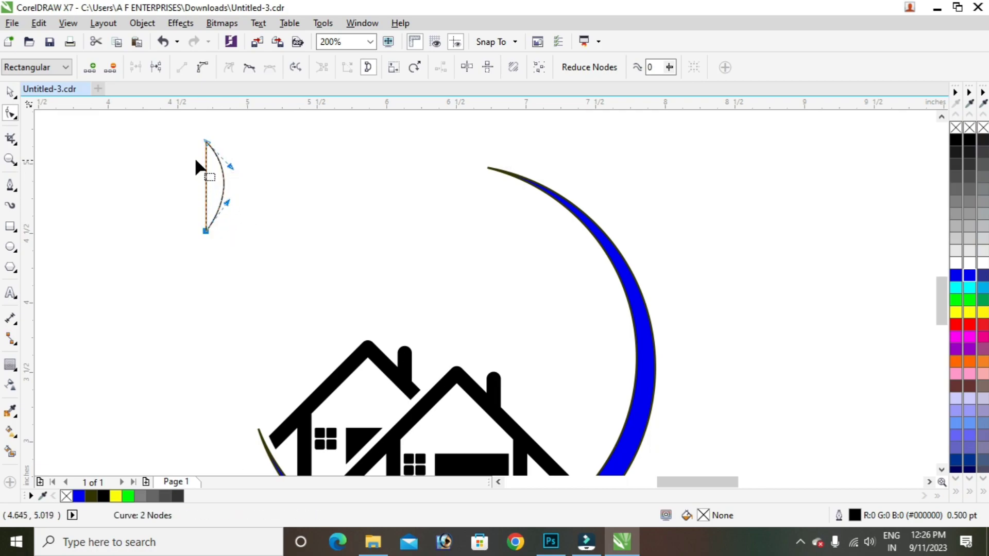
Step: Curve the leaf's left side outward and refine both sides into a point
mouse_move(172, 220)
mouse_down()
mouse_move(257, 265)
mouse_move(268, 252)
mouse_up()
click(199, 68)
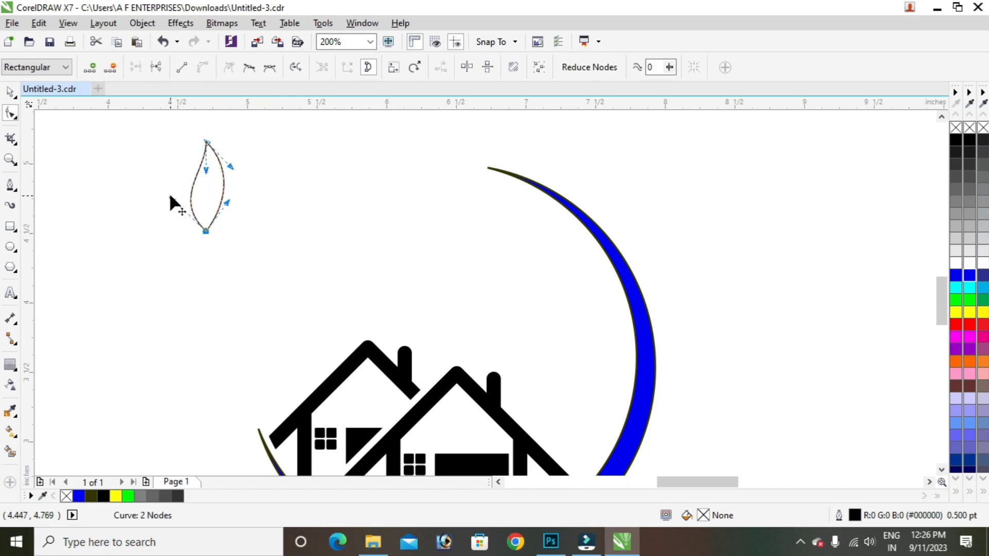
drag(170, 199, 164, 199)
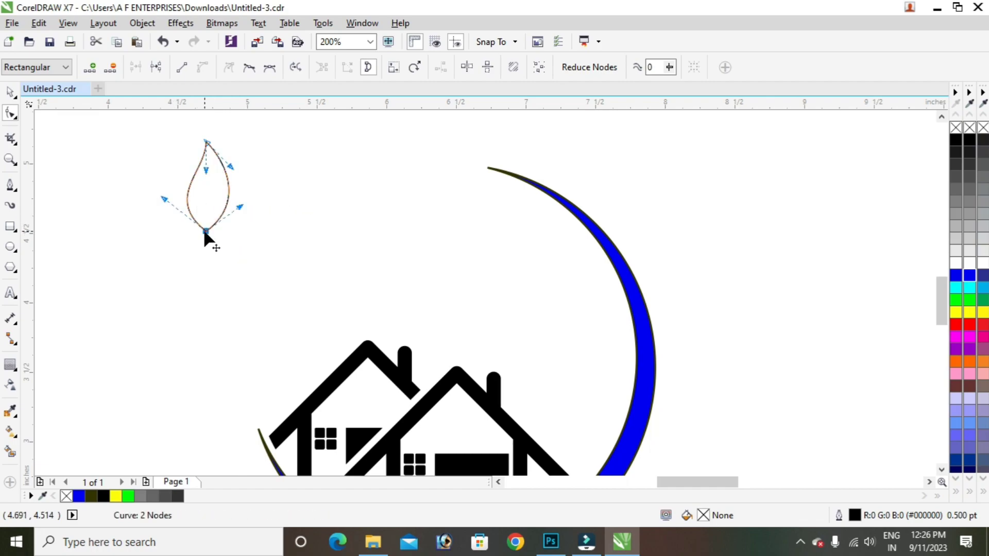
drag(231, 166, 239, 168)
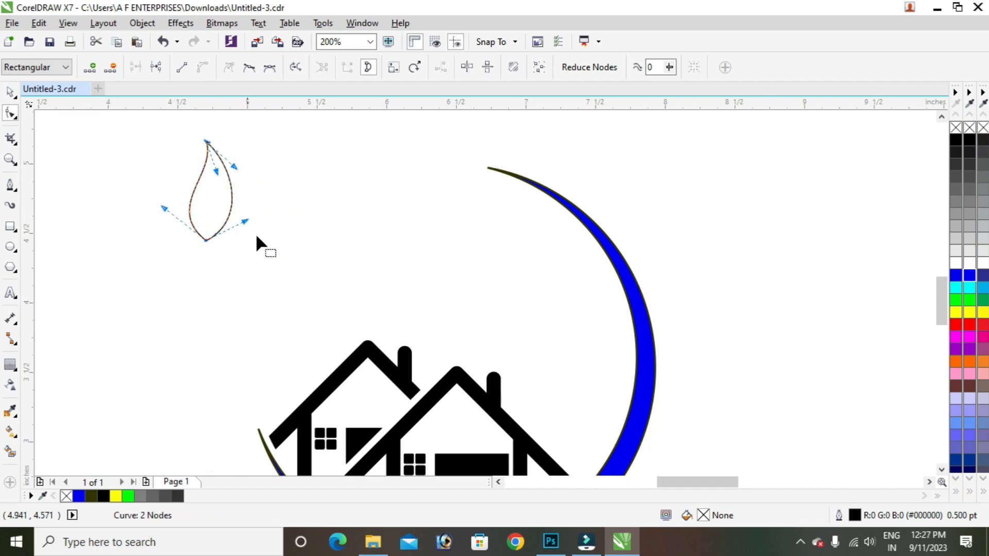
Step: Enlarge the leaf to about 156% and rotate it about 73 degrees
click(11, 92)
drag(207, 208, 219, 258)
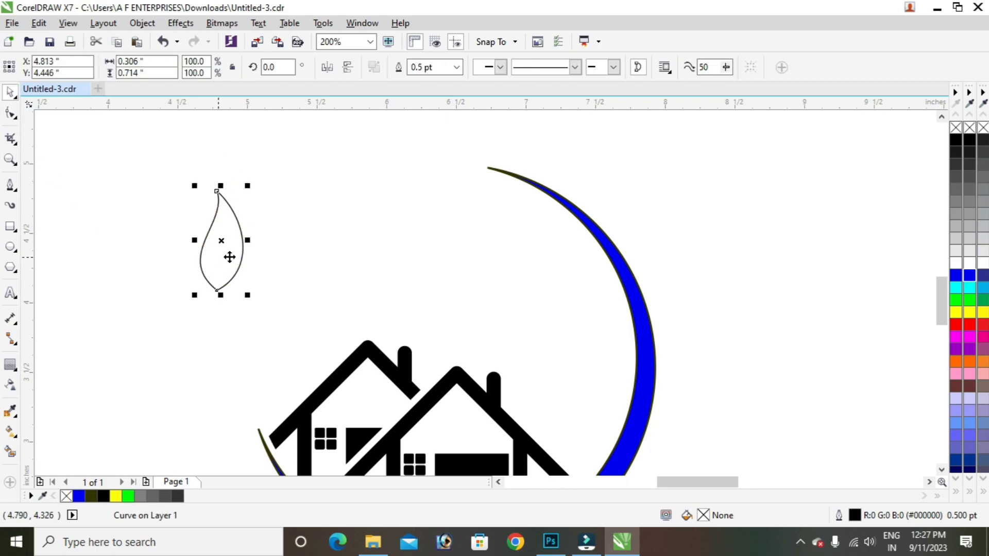
drag(195, 186, 130, 156)
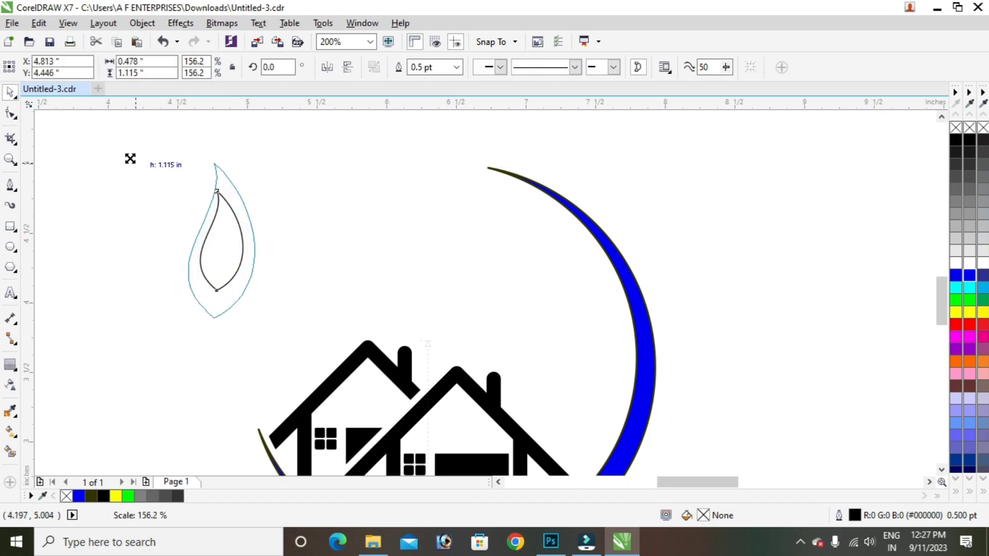
click(236, 268)
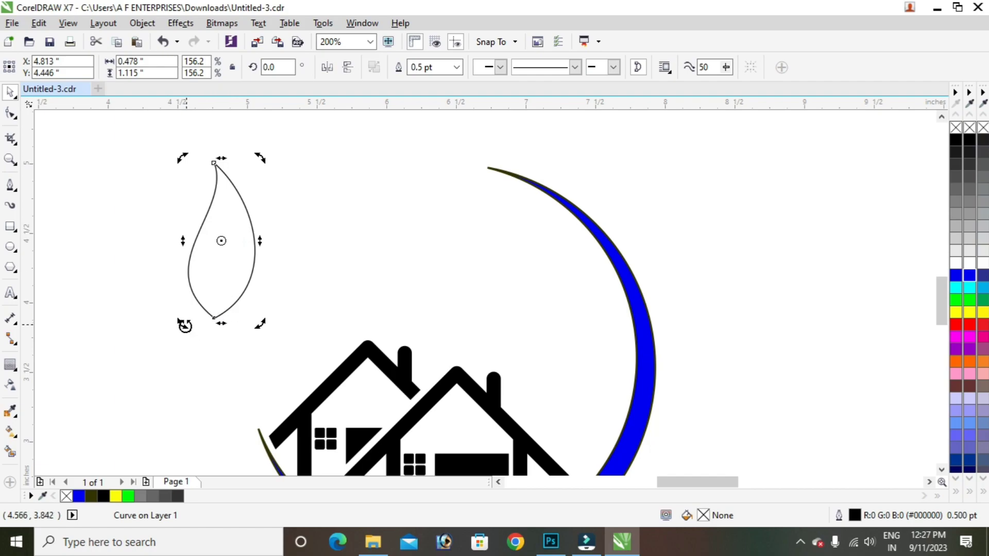
mouse_move(183, 325)
mouse_down()
mouse_move(264, 280)
mouse_move(278, 292)
mouse_up()
click(307, 269)
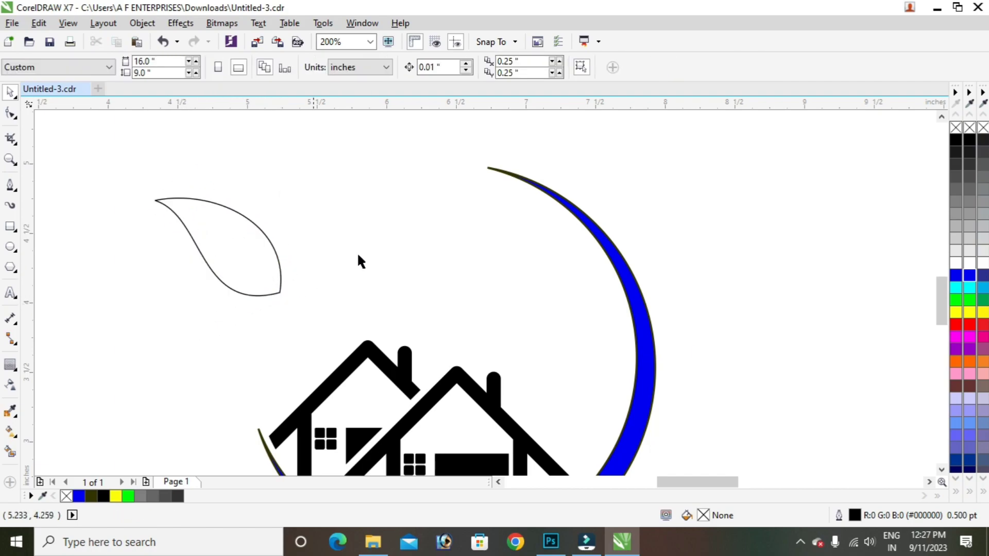
Step: Copy the blue crescent to the left and remove the copy's outline
click(630, 283)
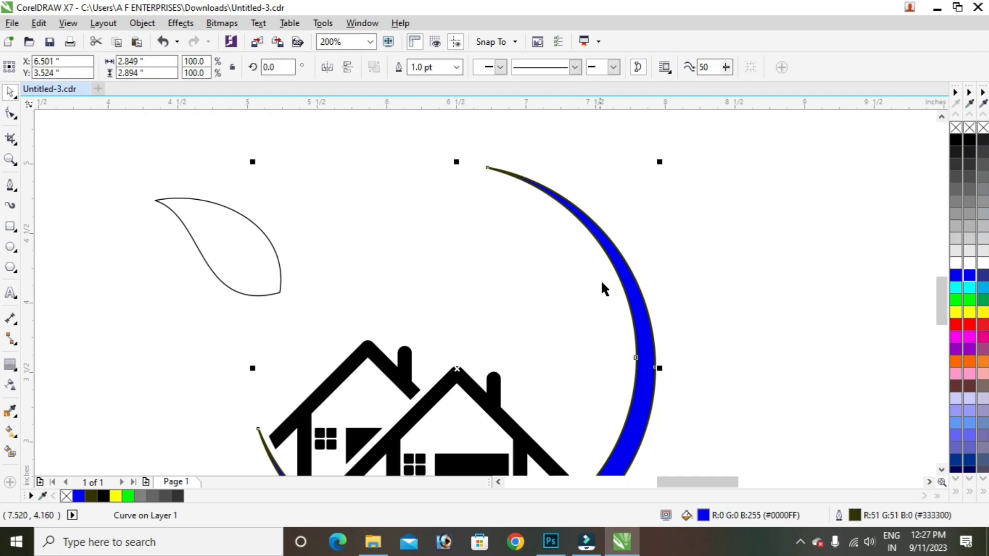
mouse_move(615, 273)
mouse_down()
mouse_move(521, 273)
mouse_move(511, 289)
mouse_up()
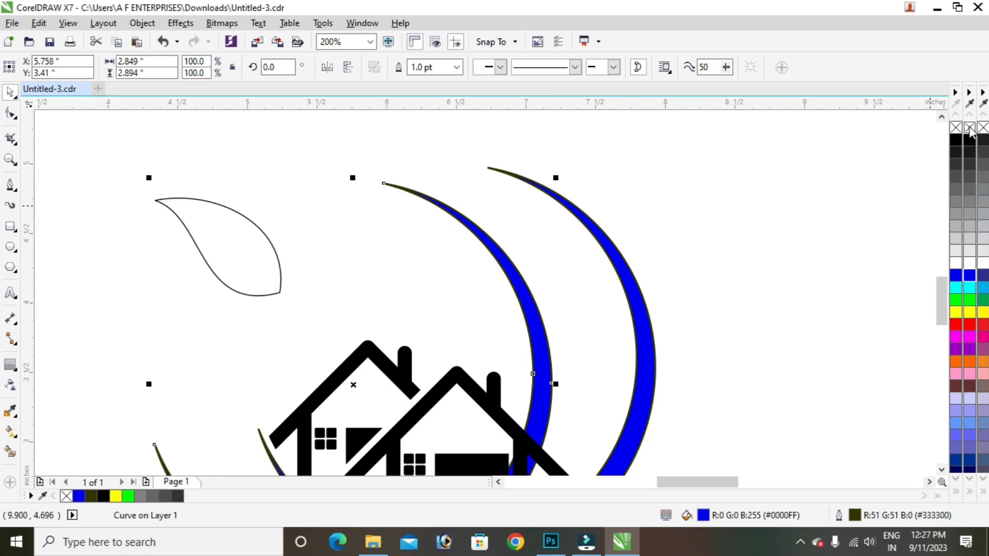
right_click(971, 128)
Step: Place the leaf across the top of the crescent copy, rotated to follow the curve
click(795, 243)
drag(281, 268, 456, 220)
scroll(570, 176, up, 2)
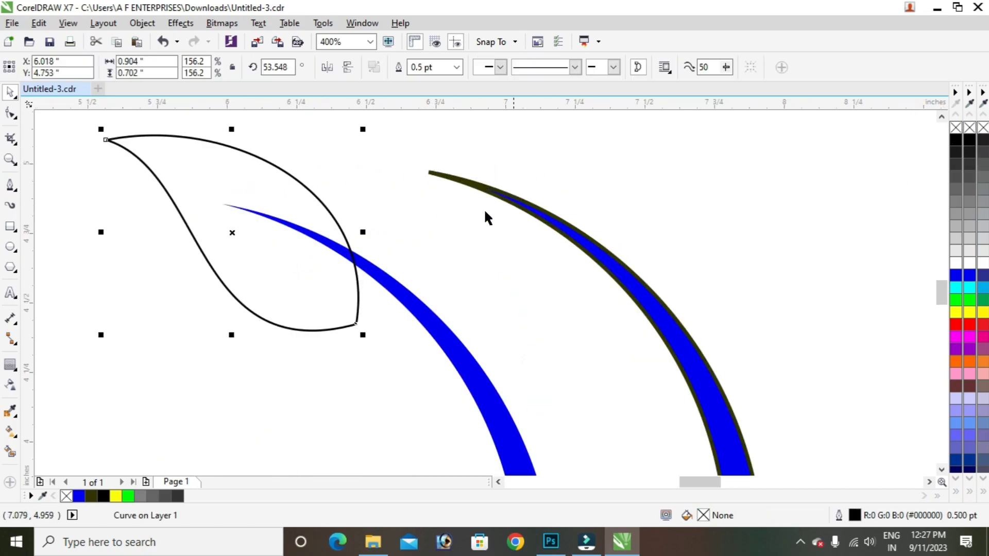
click(318, 311)
drag(103, 339, 154, 354)
click(448, 280)
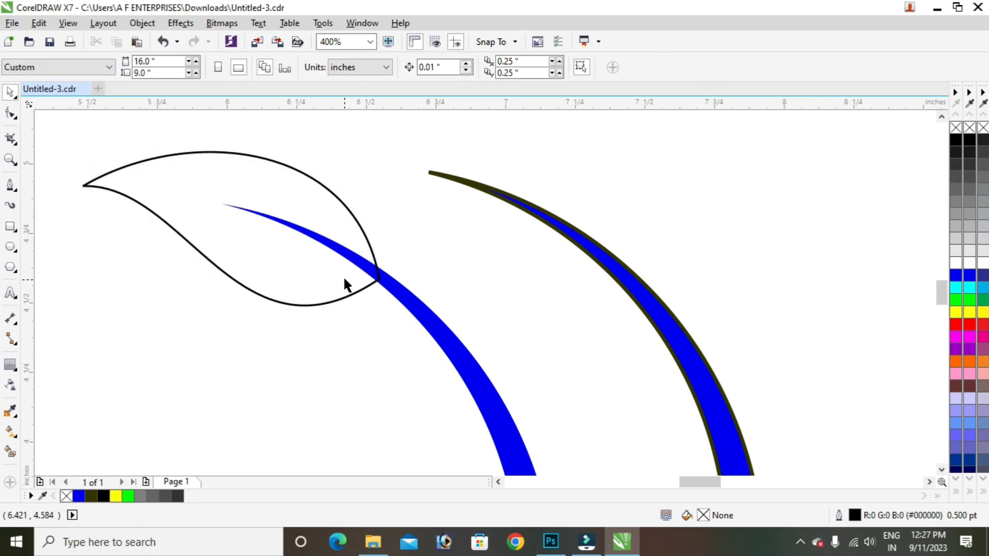
drag(363, 278, 371, 283)
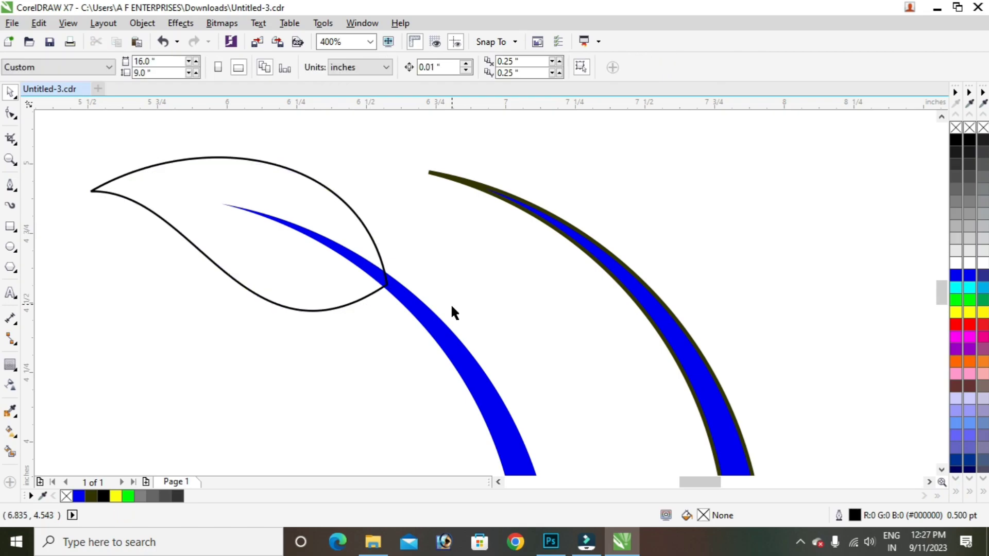
Step: Cut the blue curve copy out of the leaf with Front minus back
click(428, 324)
shift+click(217, 157)
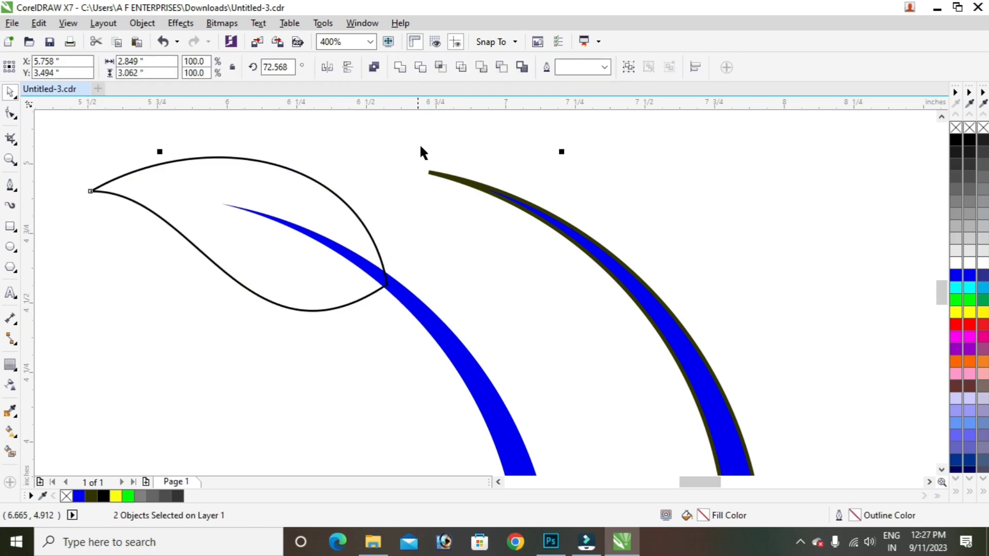
click(481, 66)
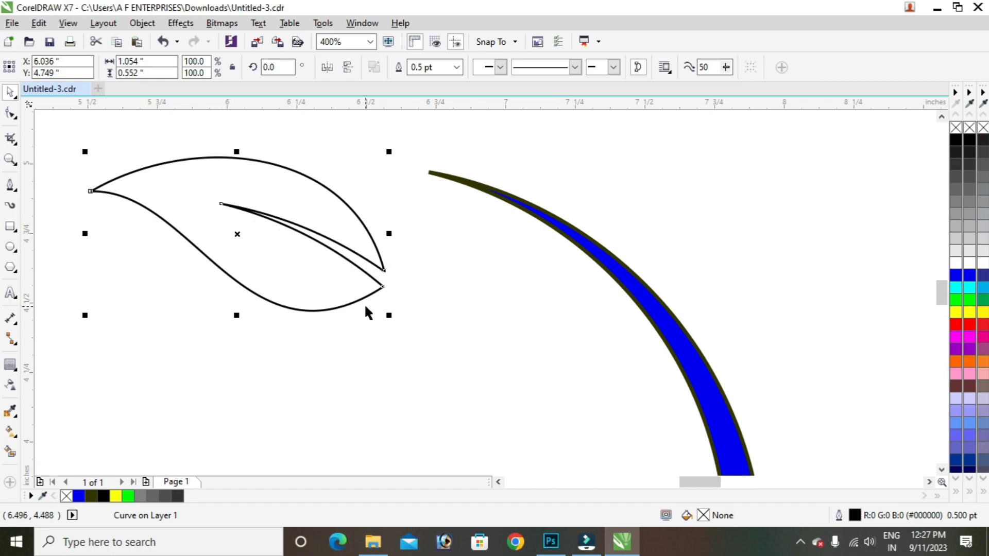
click(531, 314)
Step: Remove the original blue crescent's dark outline
click(617, 279)
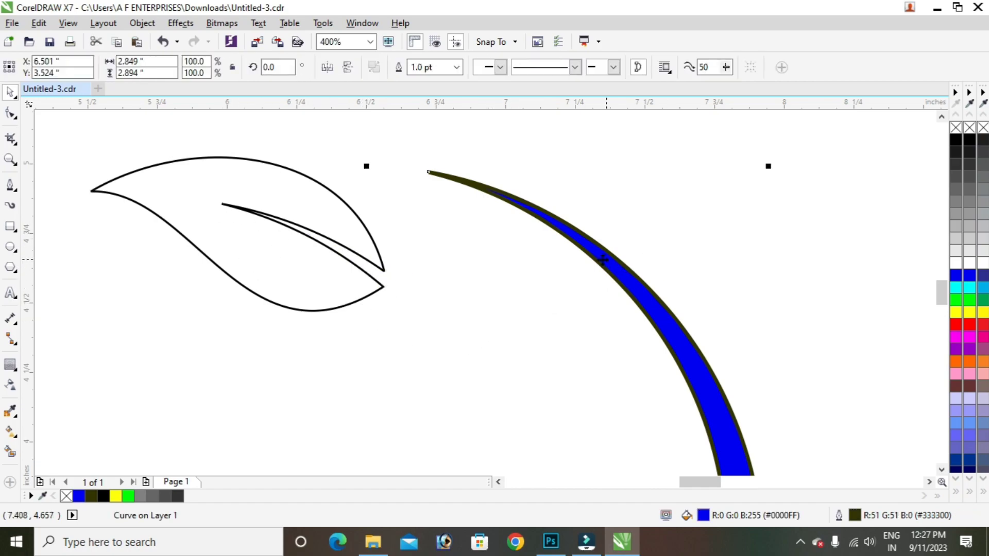
right_click(971, 129)
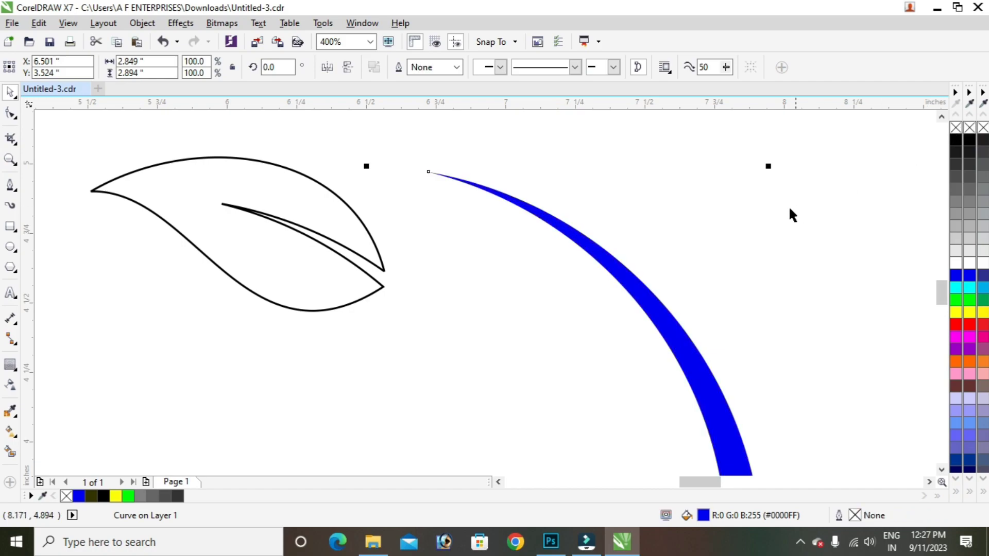
click(346, 298)
Step: Move the leaf onto the crescent's upper end, tilted about 5 degrees
drag(347, 298, 517, 246)
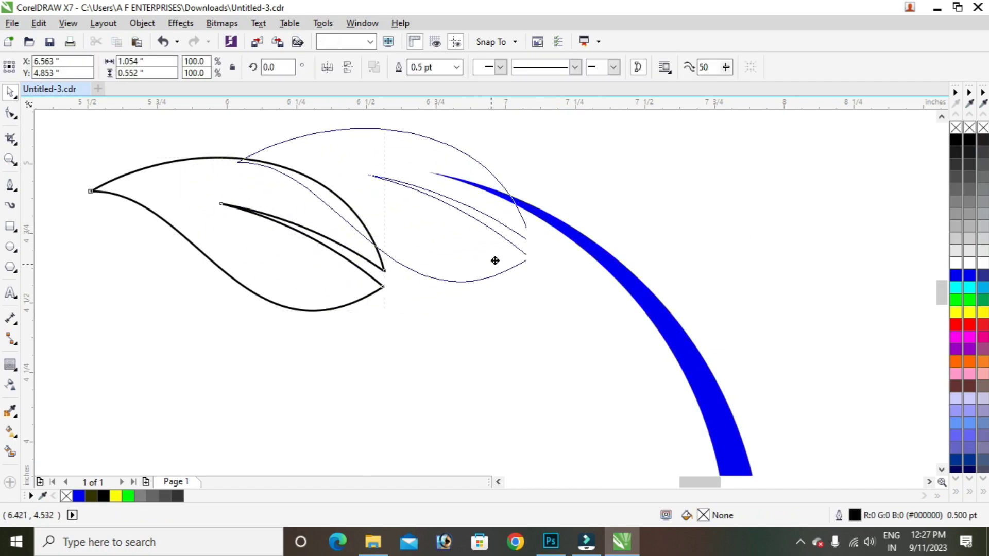
click(454, 241)
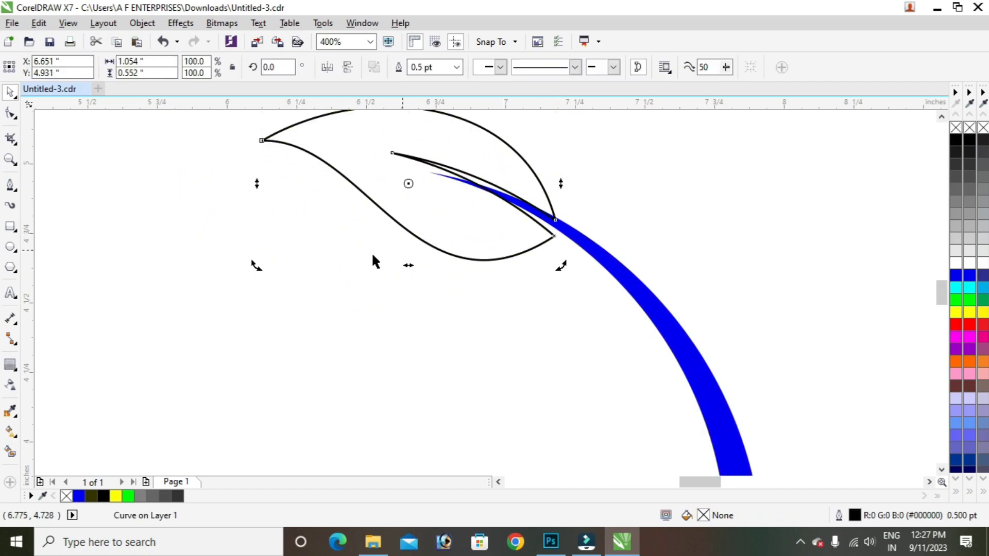
drag(258, 270, 269, 271)
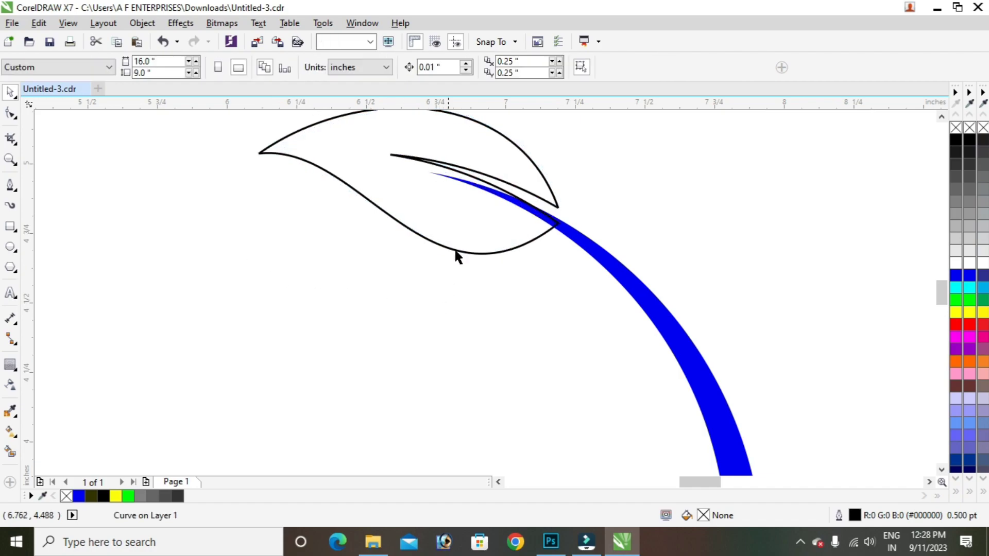
drag(455, 256, 460, 231)
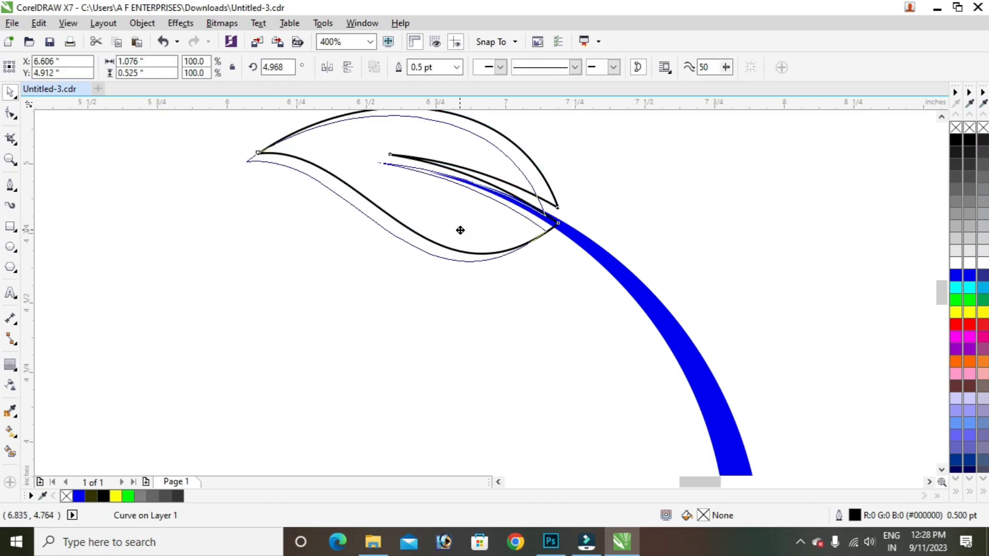
drag(460, 230, 461, 231)
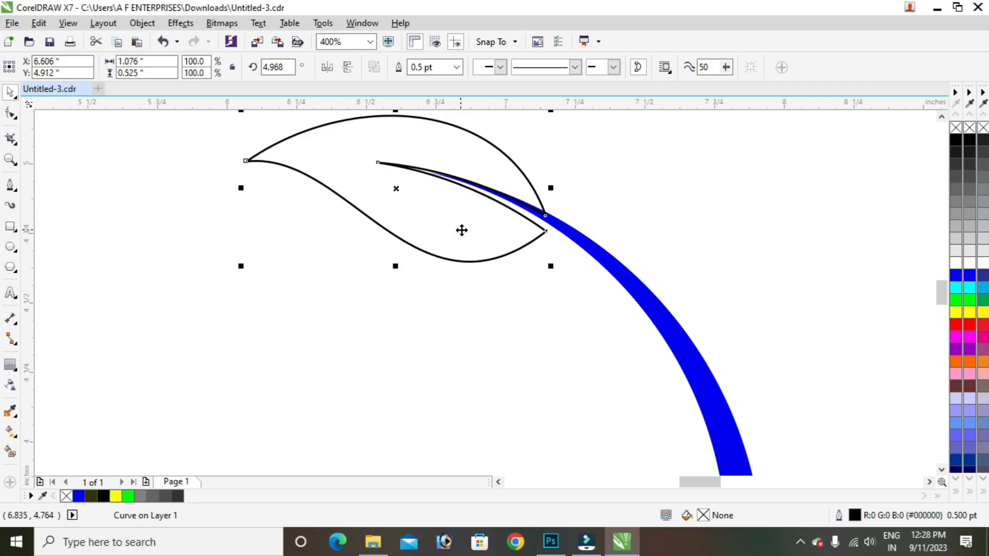
Step: Duplicate the leaf and rotate the copy upright against the stem
key(Down)
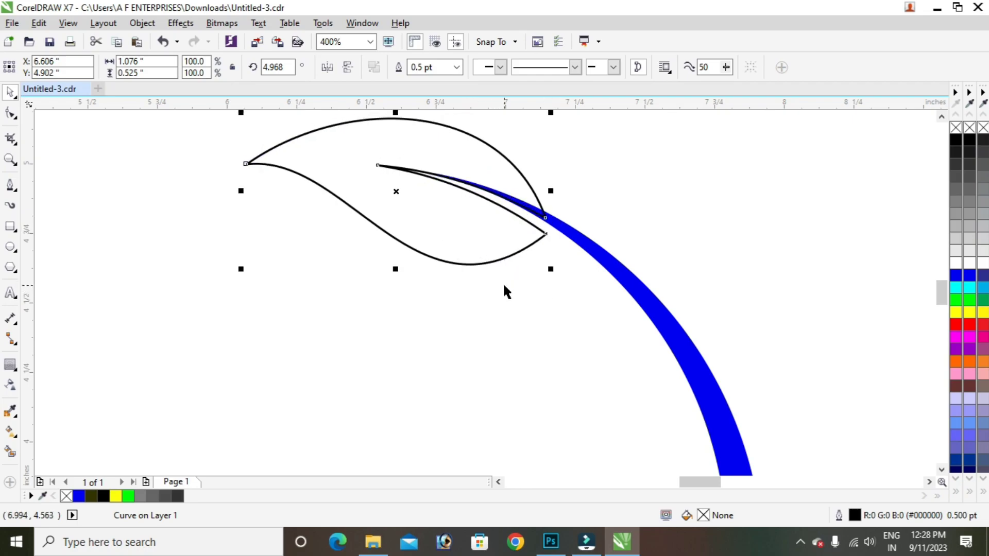
click(502, 282)
click(524, 242)
drag(507, 234, 725, 260)
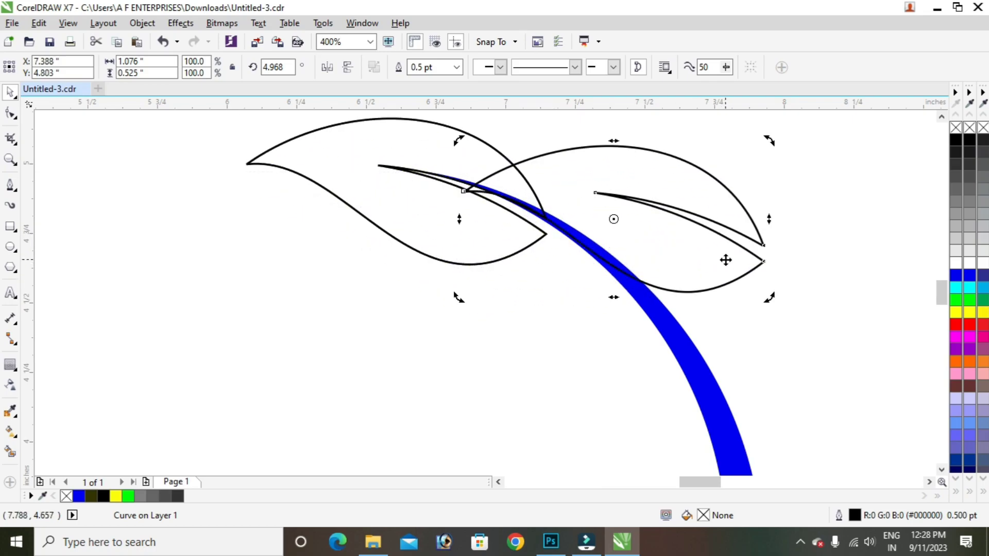
drag(769, 140, 777, 331)
click(640, 177)
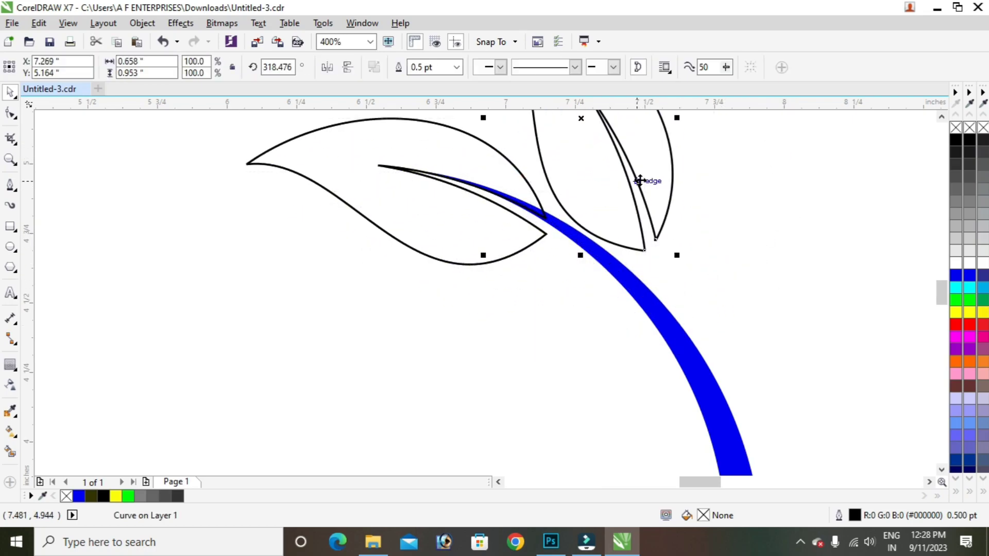
mouse_move(662, 253)
mouse_down()
mouse_move(666, 279)
mouse_move(640, 203)
mouse_up()
click(638, 202)
click(676, 216)
key(F10)
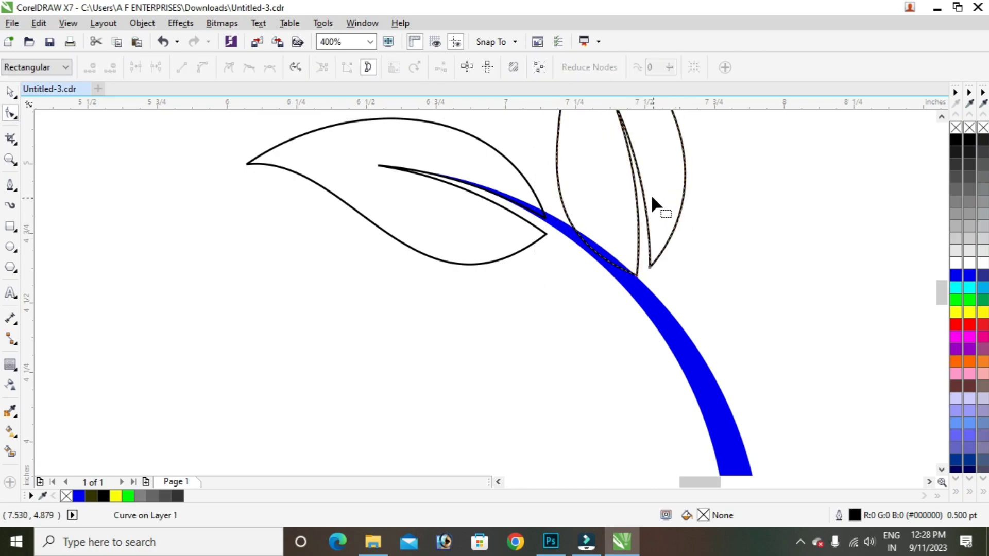
click(9, 92)
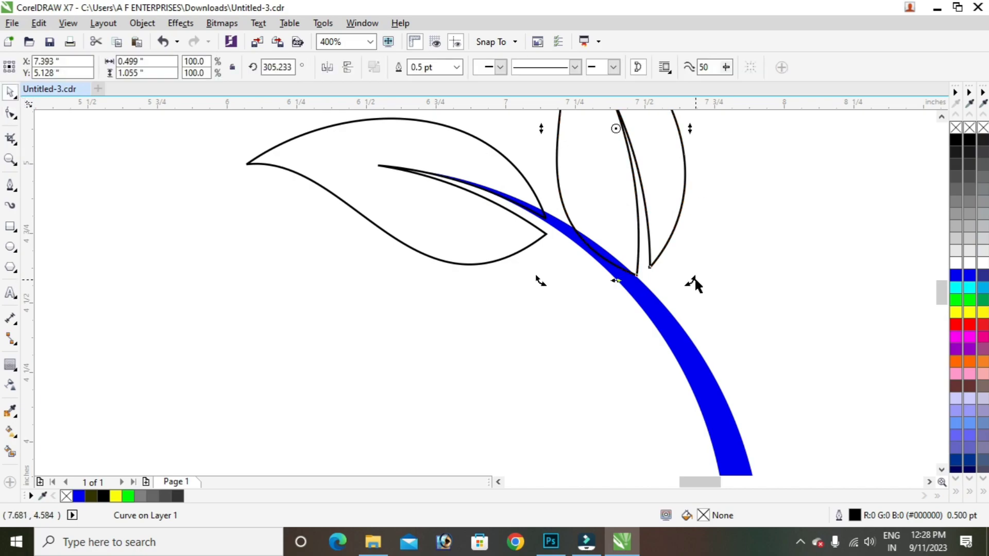
mouse_move(696, 284)
mouse_down()
mouse_move(644, 220)
mouse_move(644, 238)
mouse_up()
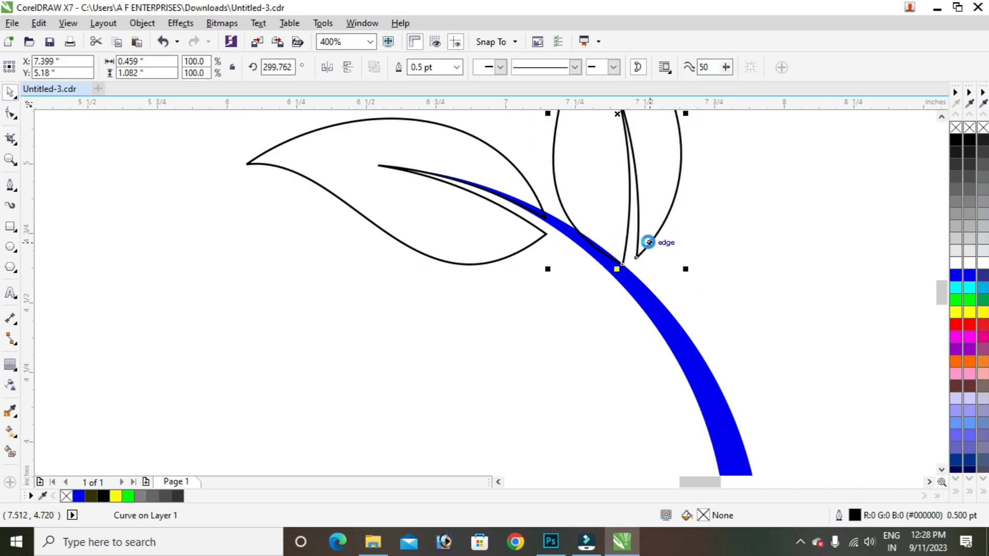
Step: Add a third leaf copy at the lower left, rotated nearly horizontal
drag(641, 195, 468, 342)
click(377, 283)
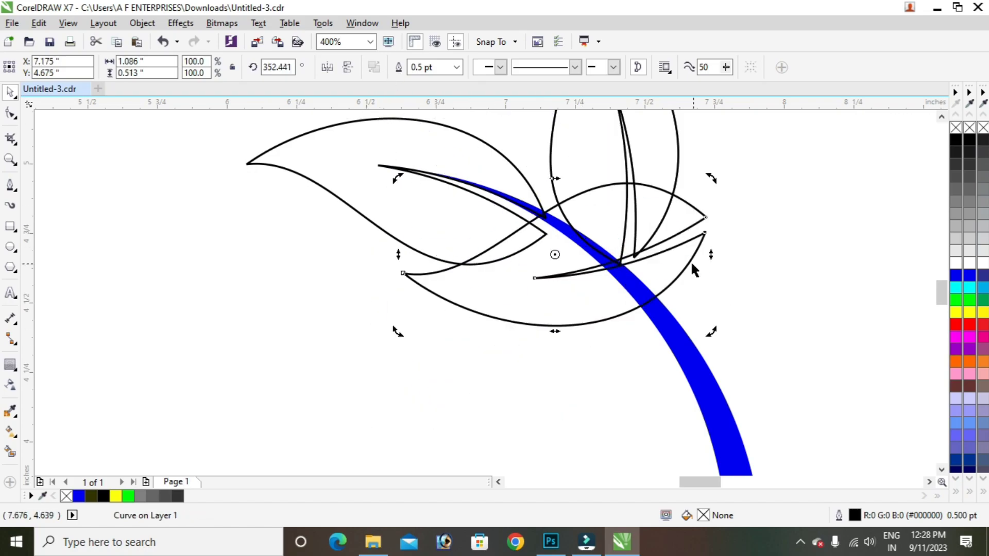
drag(690, 261, 608, 331)
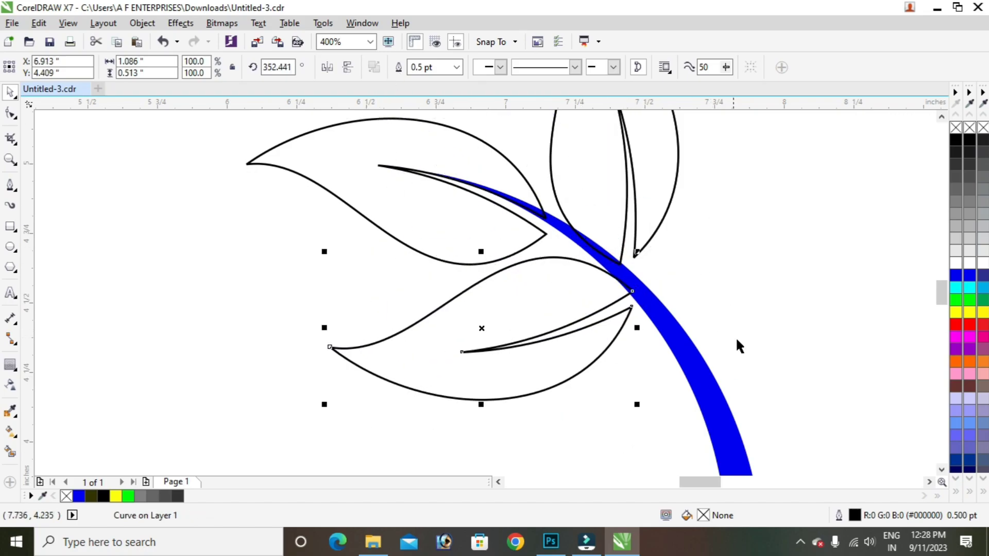
click(483, 305)
Step: Weld the three leaves and the blue stem into one shape
click(515, 256)
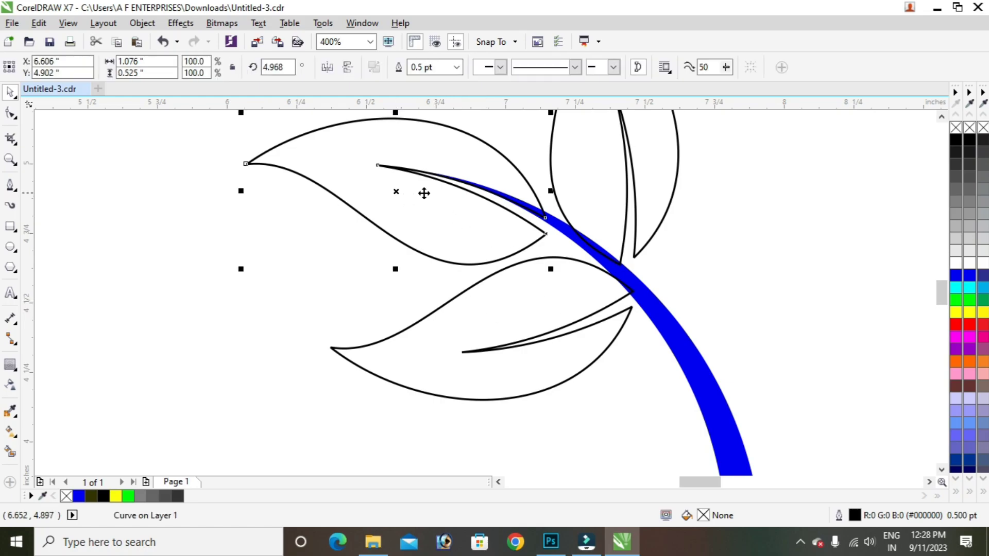
shift+click(597, 181)
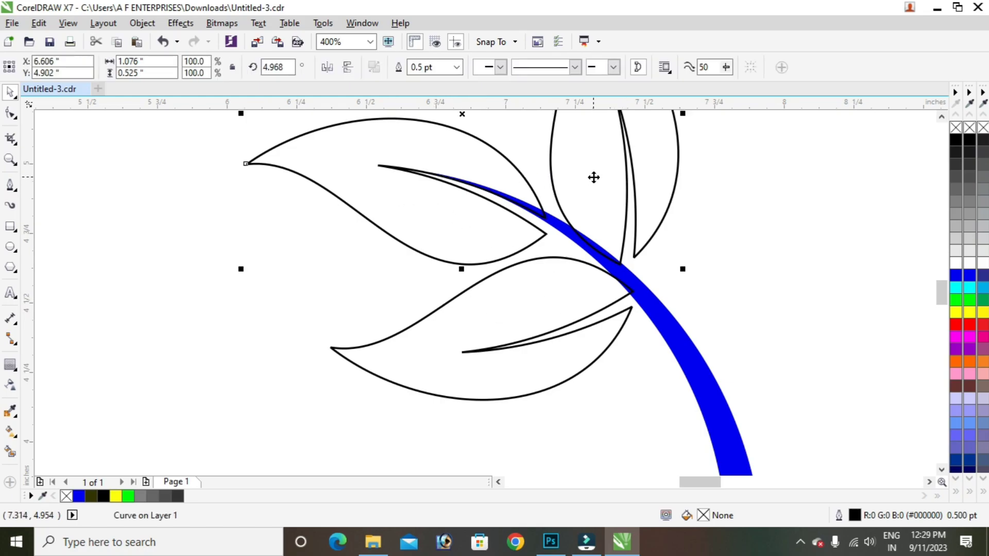
shift+click(510, 329)
shift+click(711, 384)
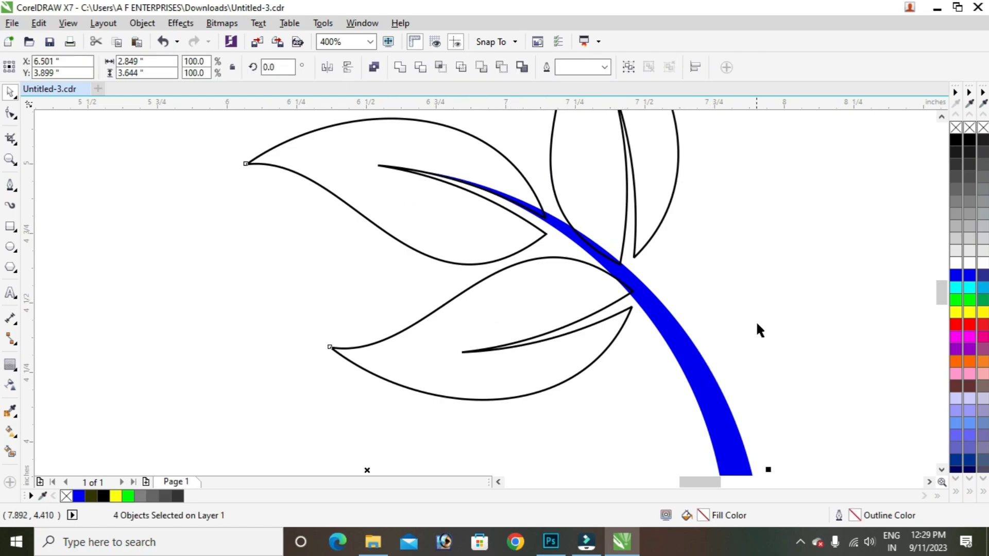
click(406, 68)
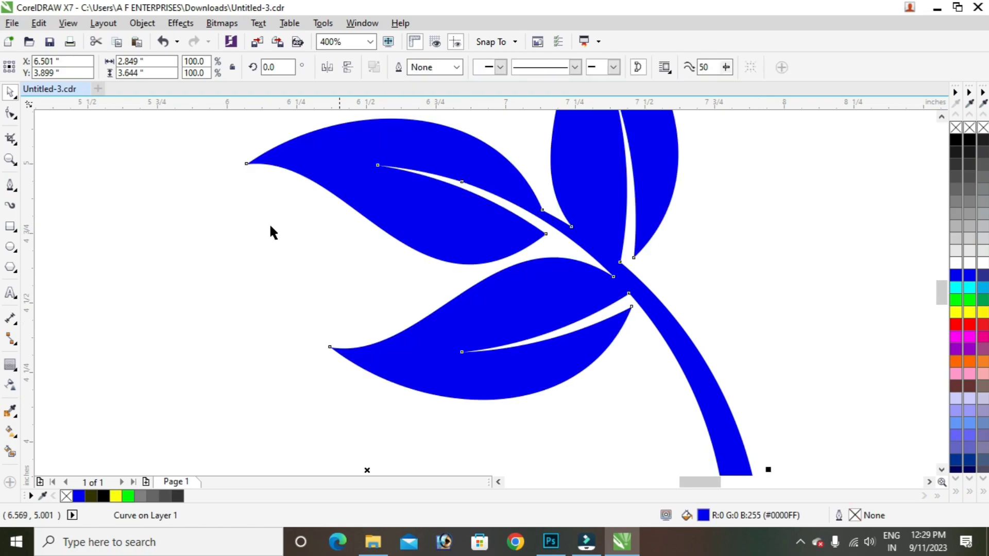
click(287, 238)
Step: Draw a small yellow circle without an outline above the houses as the sun
scroll(289, 238, down, 2)
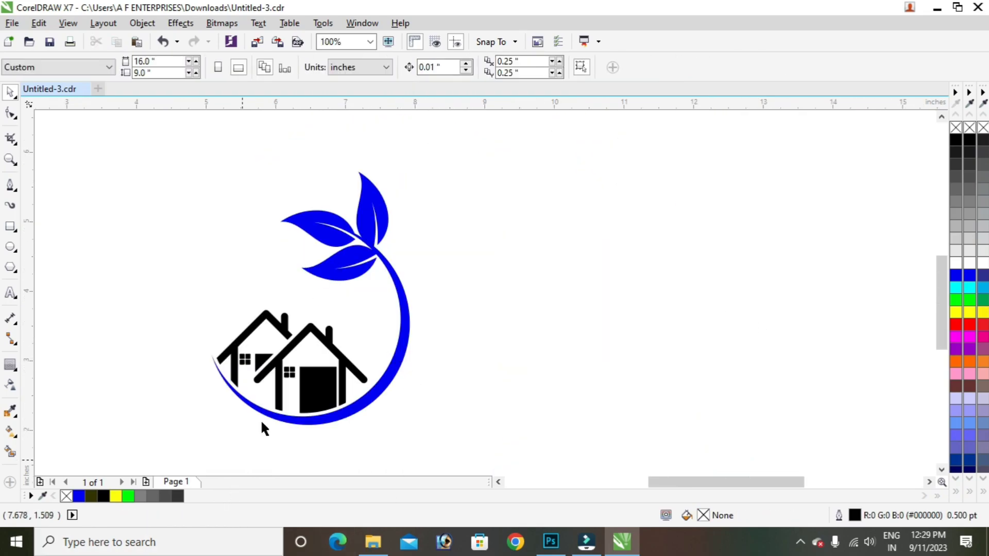
scroll(273, 341, up, 1)
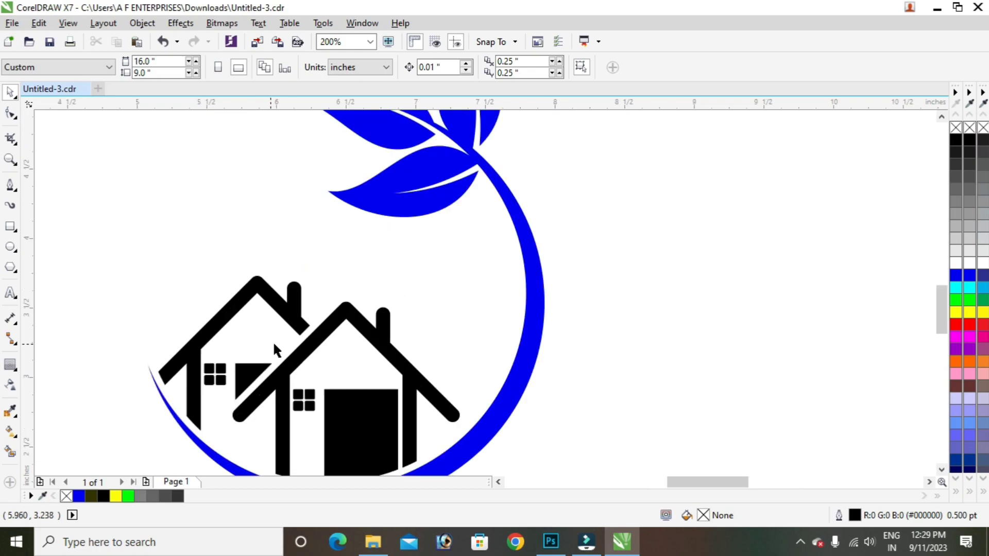
click(10, 246)
drag(338, 253, 370, 291)
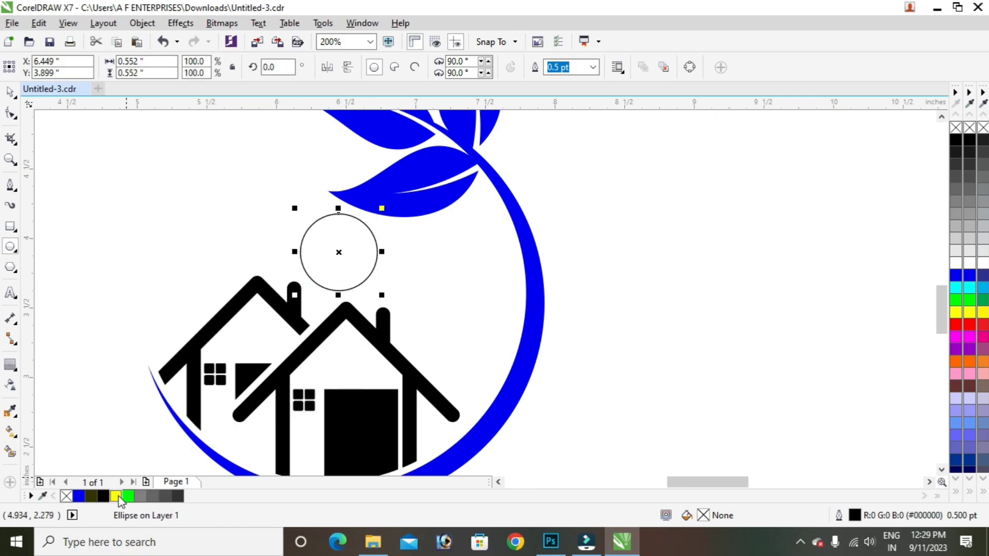
click(117, 496)
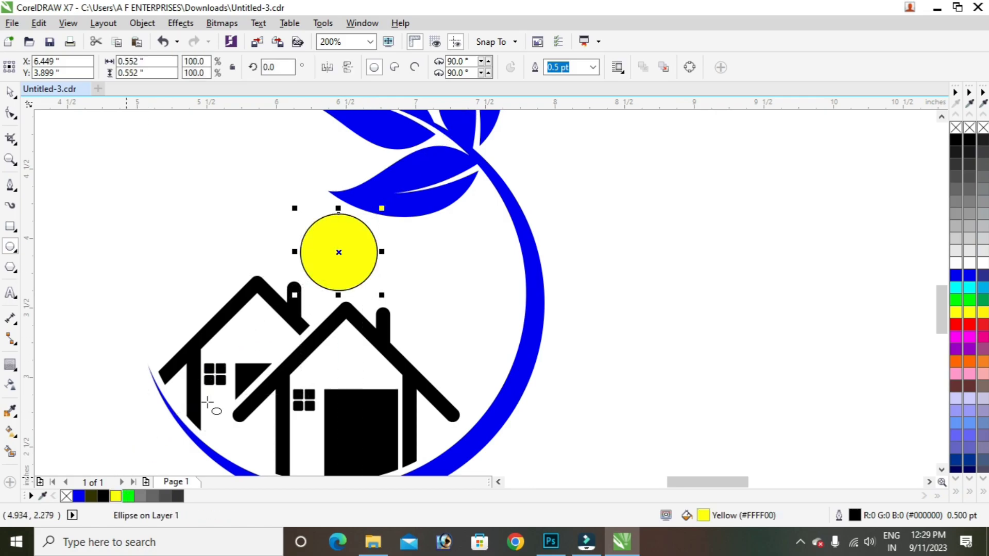
right_click(970, 127)
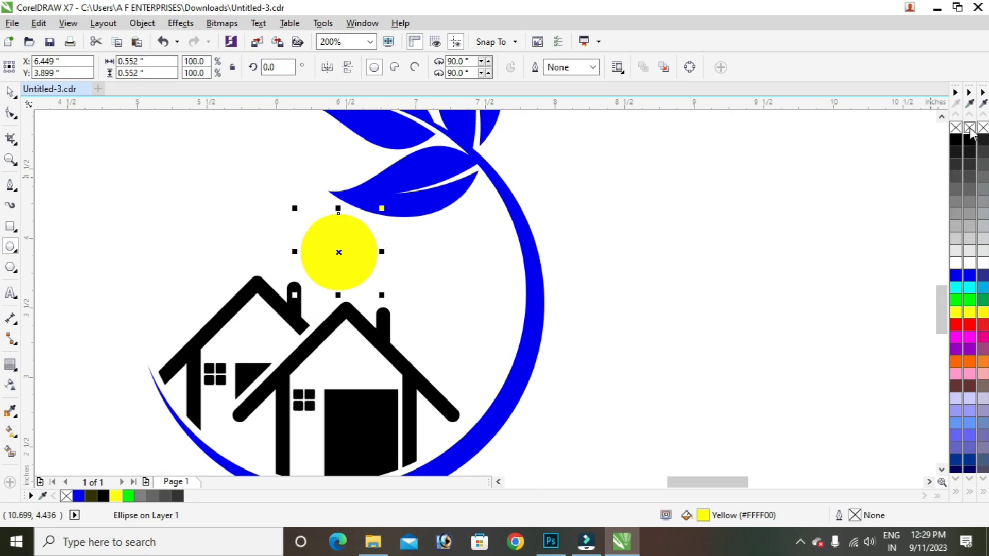
Step: Change the sun's fill to a deeper golden yellow
click(970, 312)
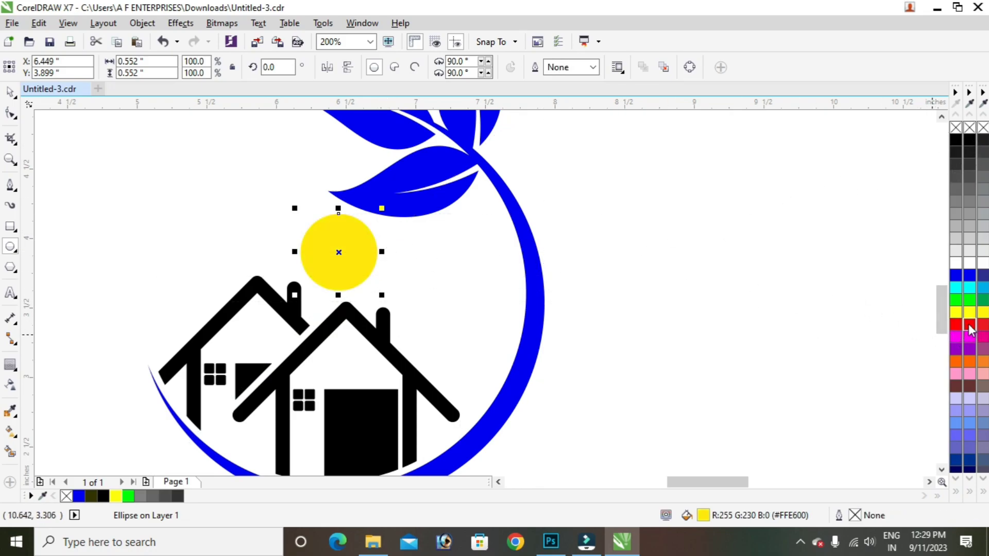
click(969, 325)
click(9, 91)
click(168, 189)
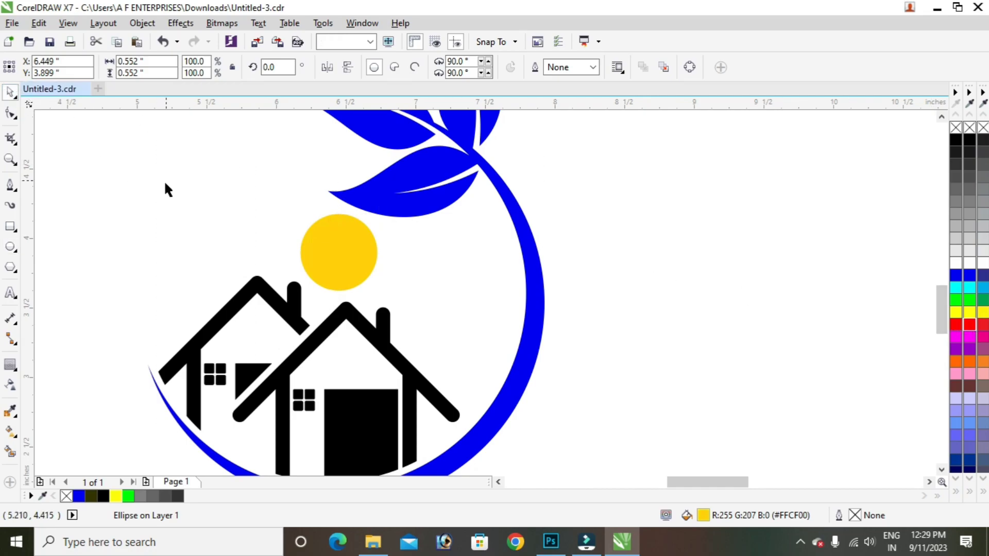
Step: Draw the bird's two arched upper wing curves right of the leaves with the Pen tool
click(10, 185)
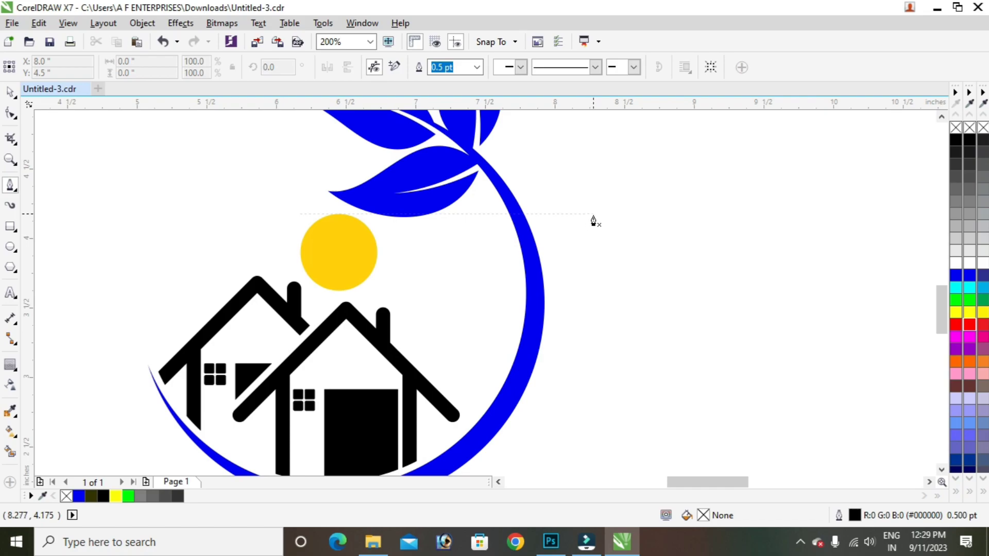
click(593, 214)
drag(674, 214, 723, 252)
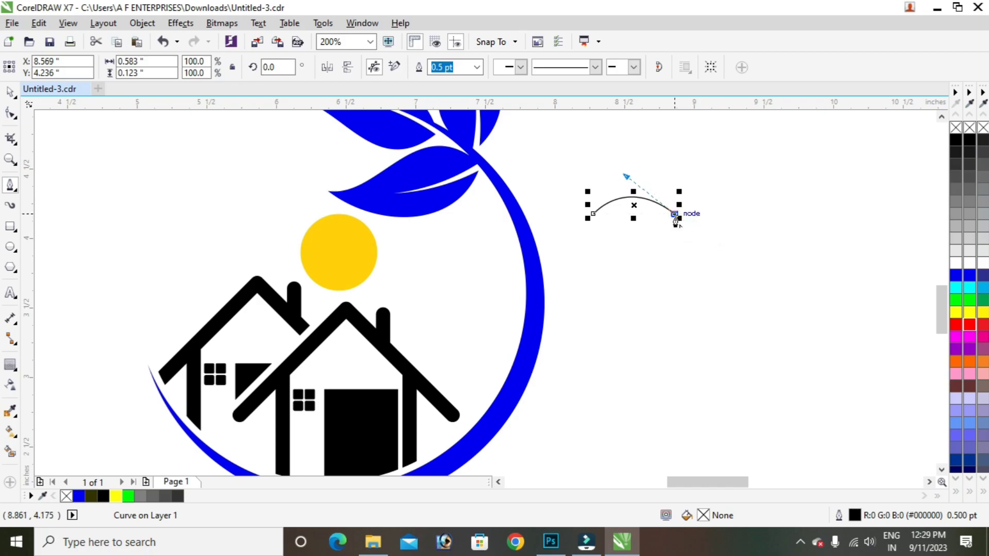
click(674, 215)
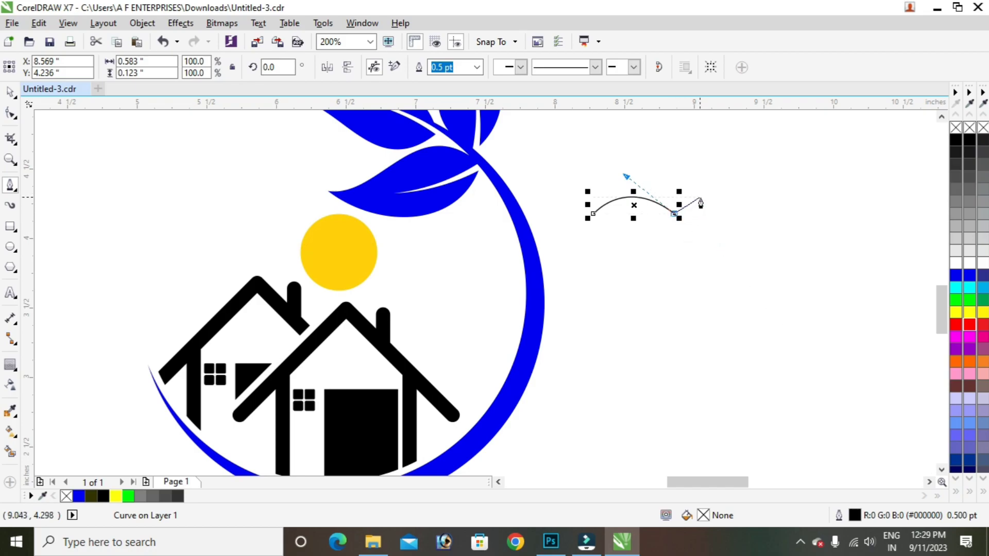
click(756, 215)
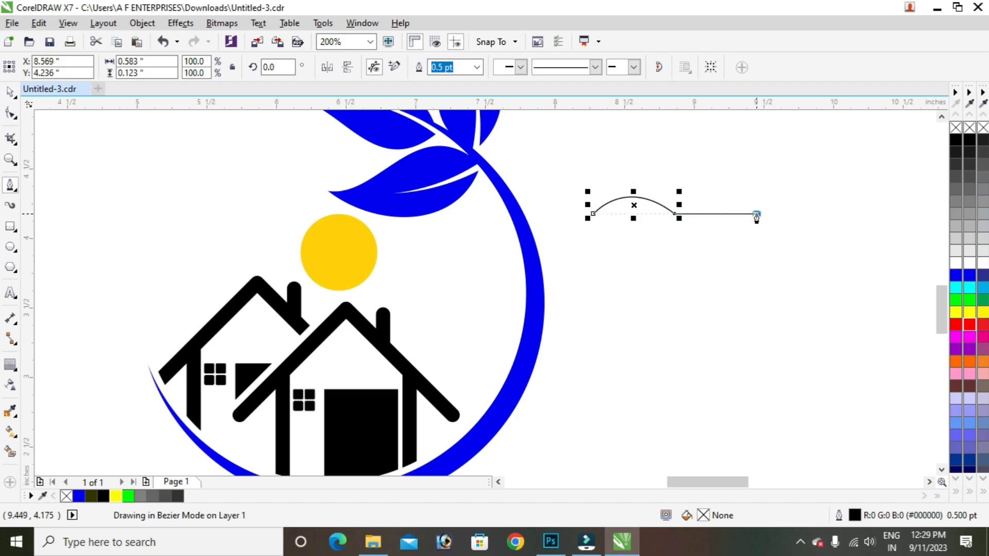
drag(757, 216, 795, 268)
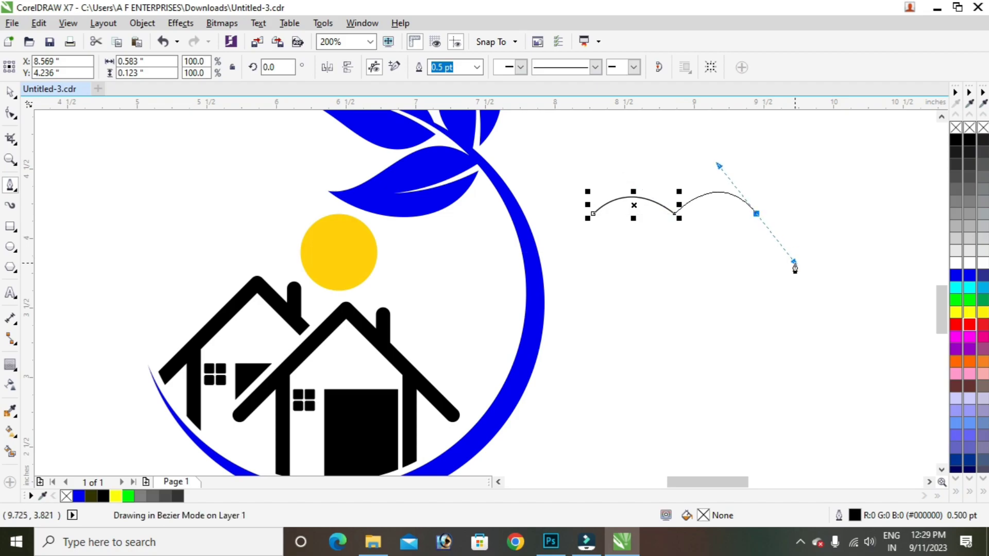
drag(795, 268, 794, 263)
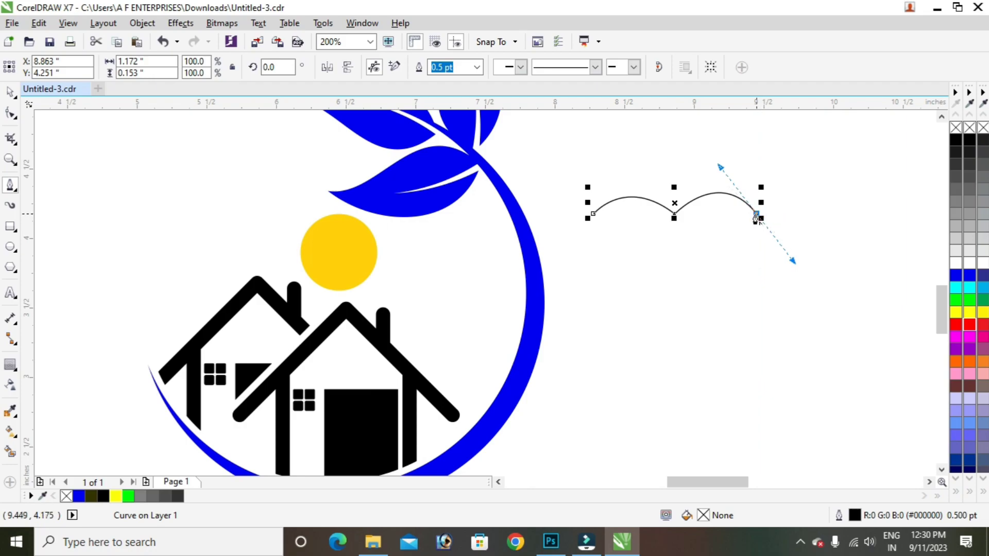
Step: Draw the wings' curved undersides back to the start to close the bird outline
click(755, 215)
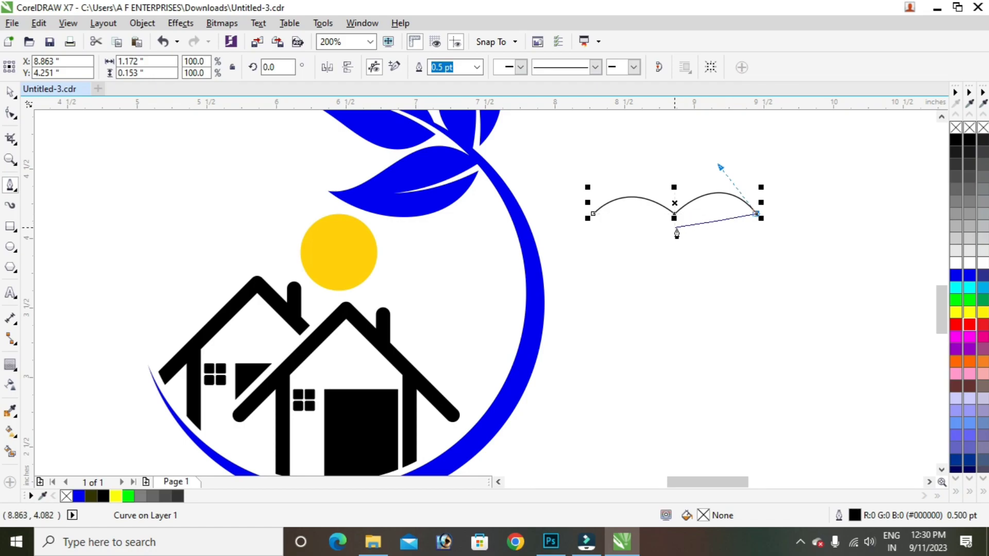
drag(674, 224, 646, 279)
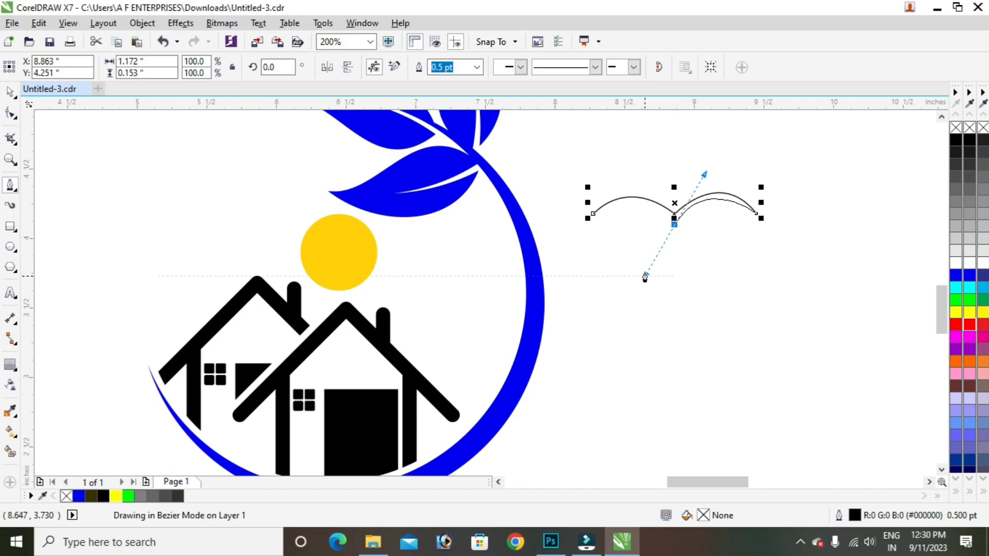
drag(645, 278, 638, 276)
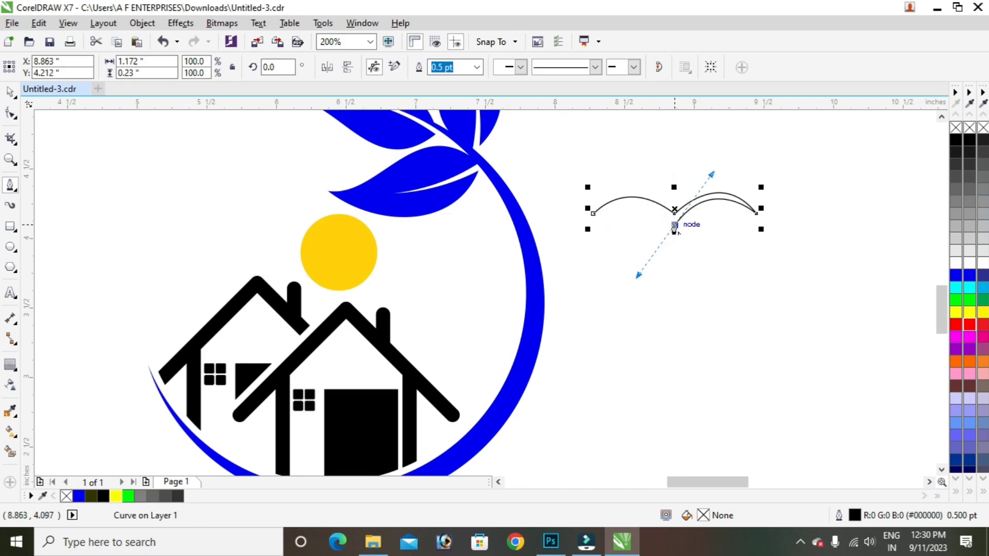
click(675, 226)
drag(593, 212, 646, 189)
key(space)
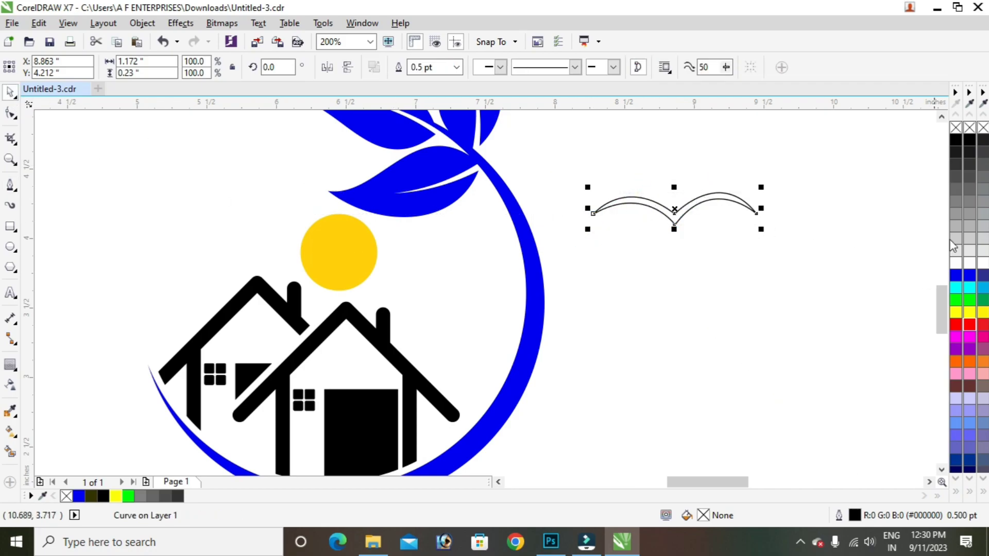
Step: Fill the bird black and remove its outline
click(969, 148)
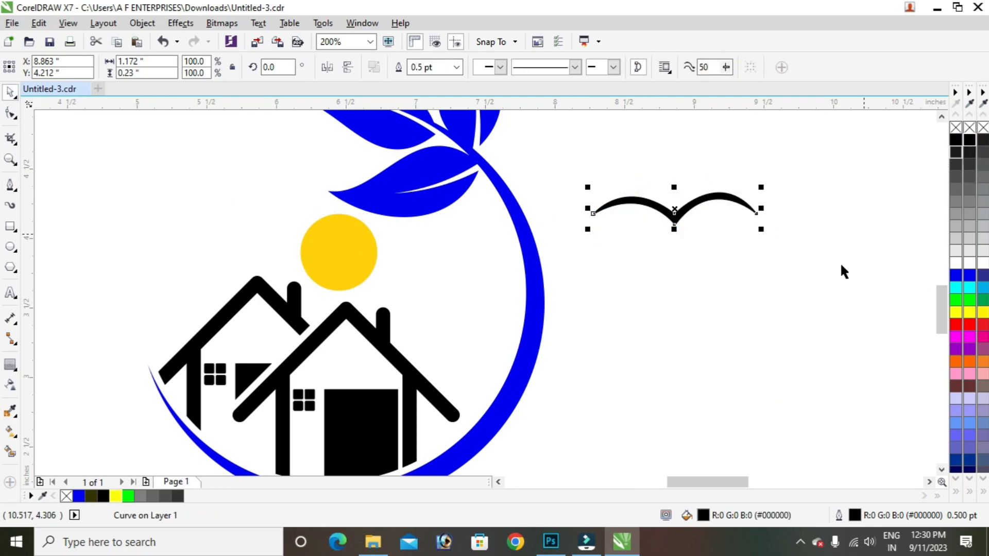
right_click(956, 128)
click(714, 295)
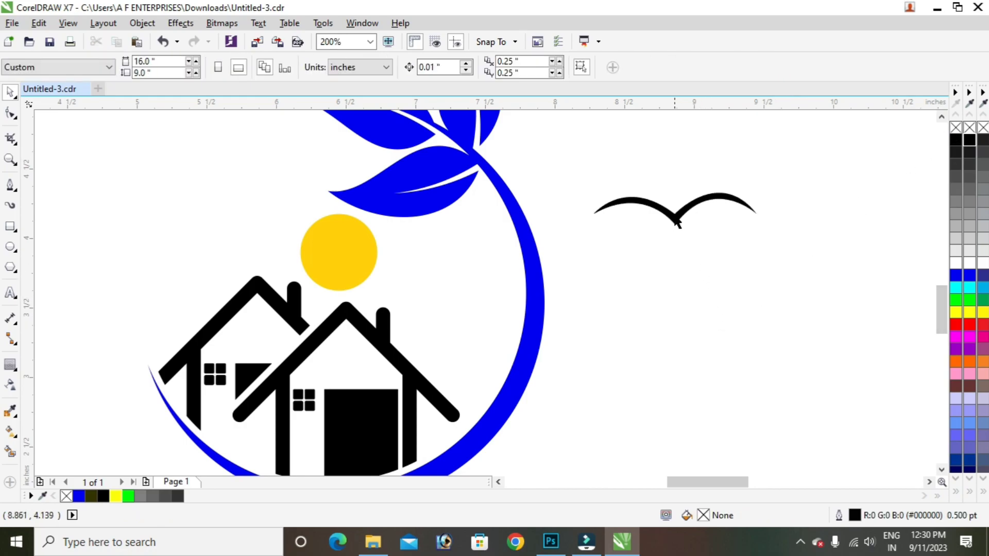
Step: Move the bird beside the sun, shrink it, and add smaller bird copies nearby
drag(677, 223, 459, 265)
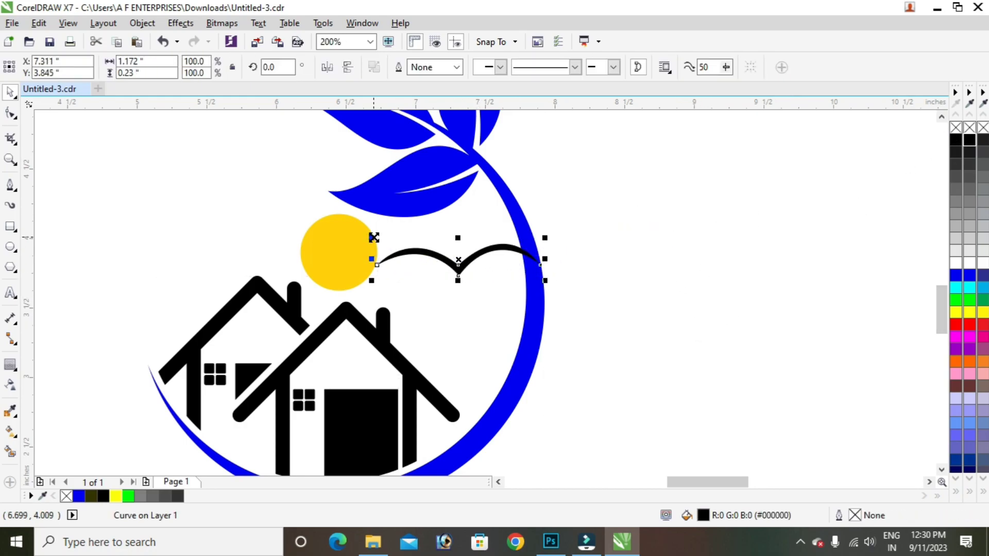
drag(374, 237, 410, 248)
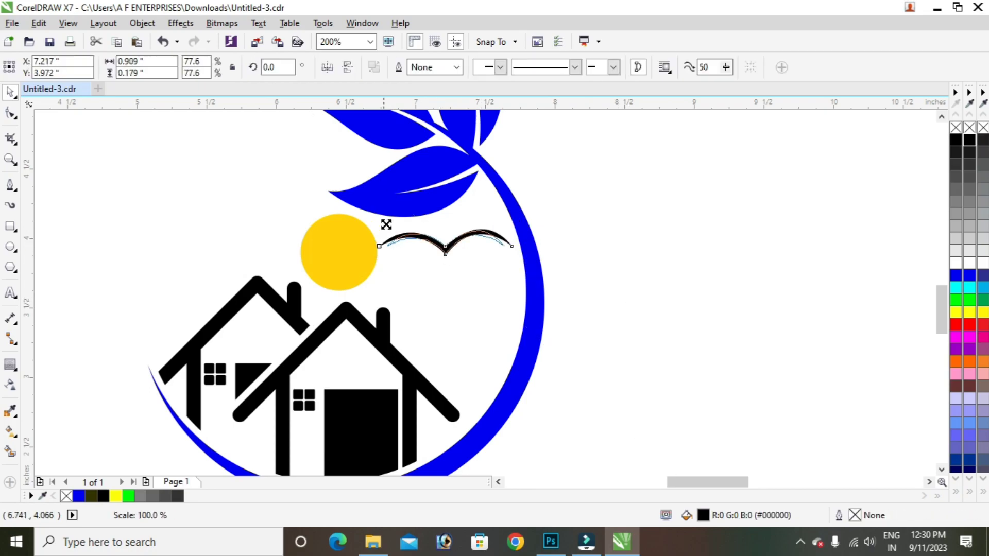
click(456, 256)
mouse_move(457, 256)
mouse_down()
mouse_move(398, 246)
mouse_move(419, 270)
mouse_up()
drag(463, 224, 464, 237)
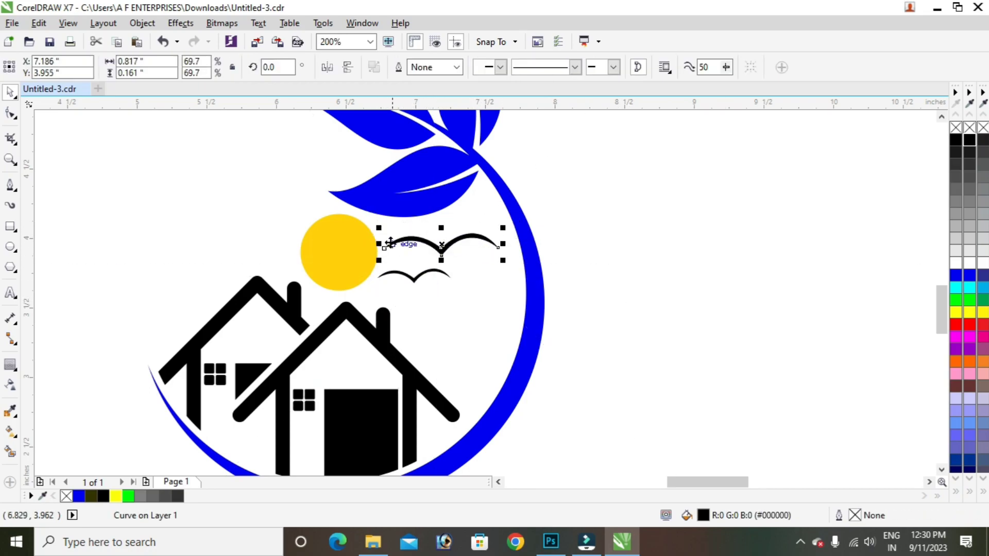
drag(391, 244, 471, 265)
scroll(504, 337, down, 2)
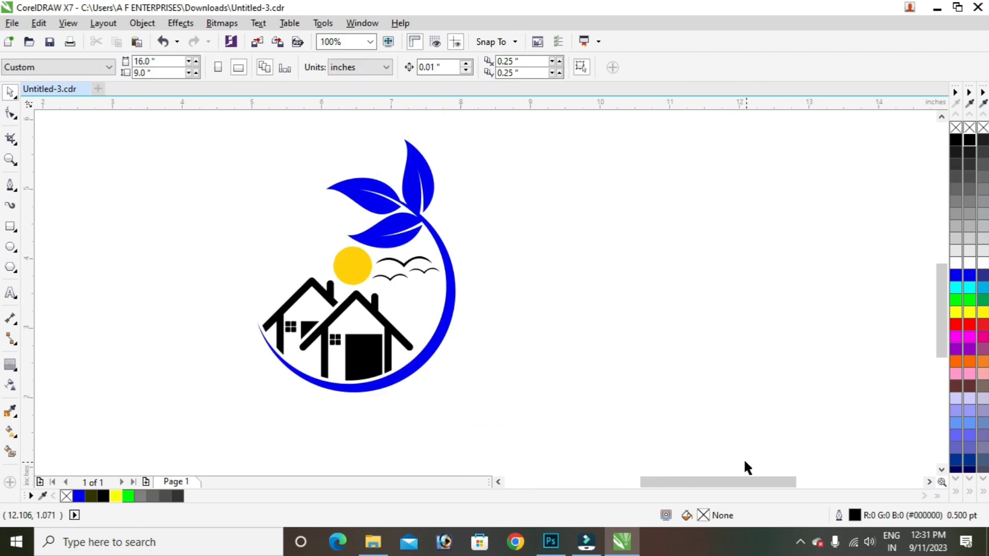
Step: Colour the crescent and leaves a soft green
click(399, 385)
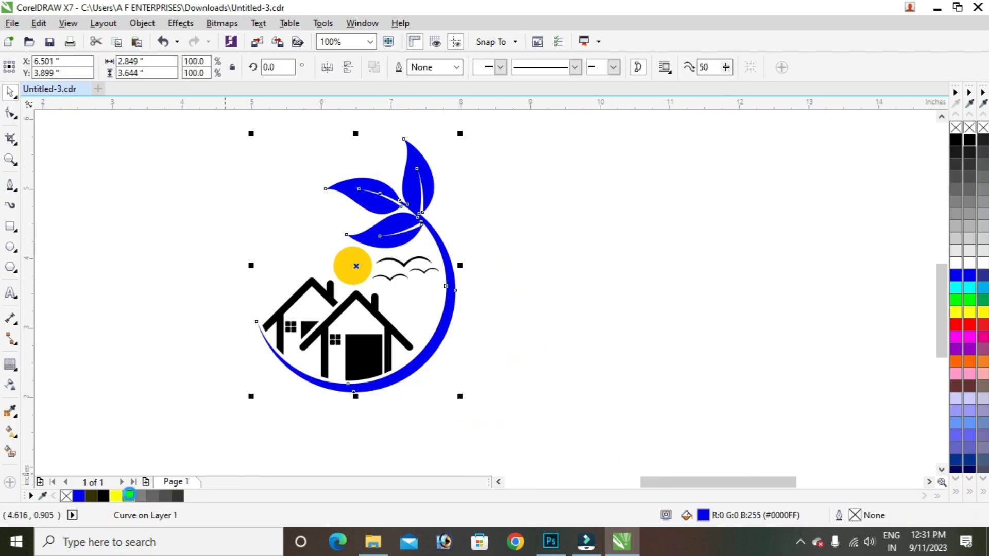
click(127, 496)
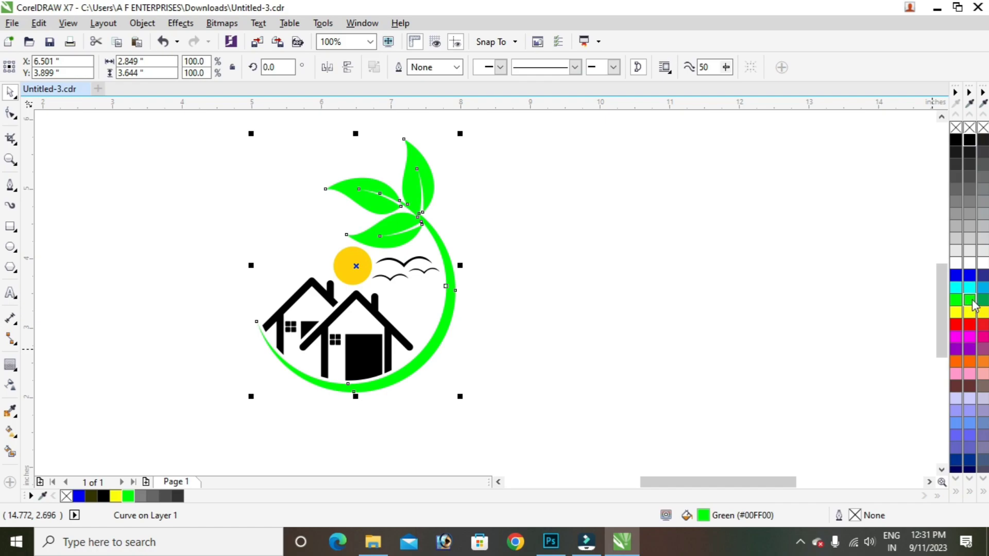
click(973, 303)
click(584, 356)
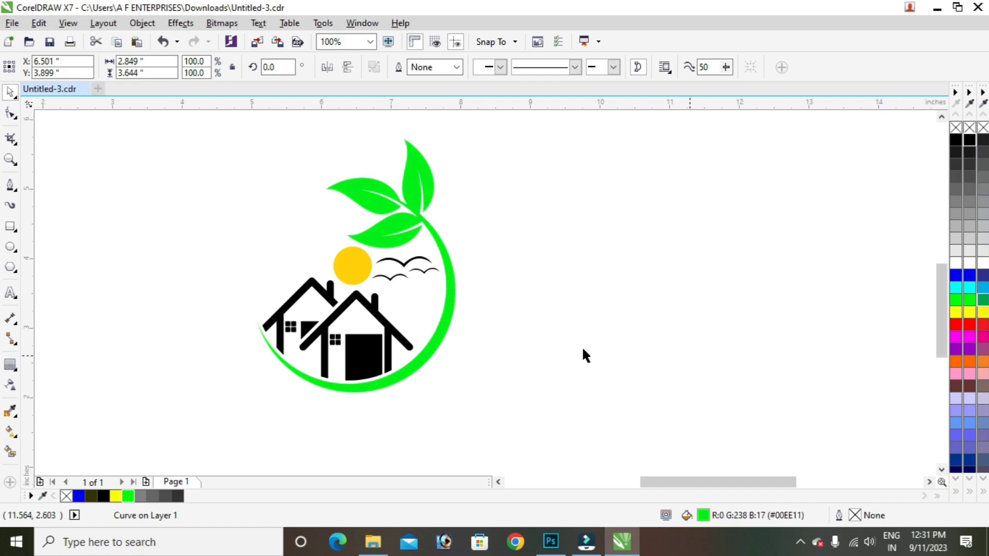
Step: Fill both houses and their windows magenta
click(340, 335)
click(982, 336)
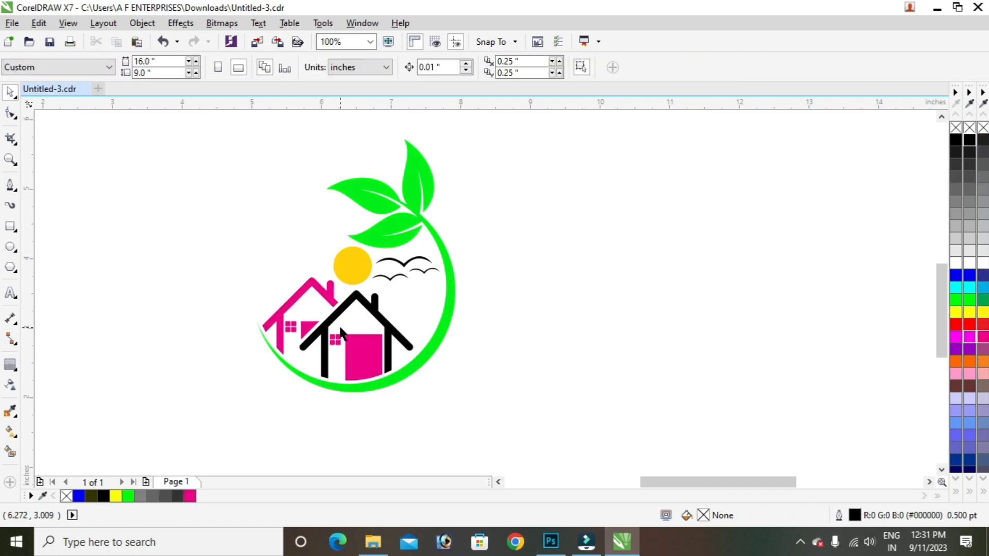
click(341, 334)
click(982, 336)
click(777, 388)
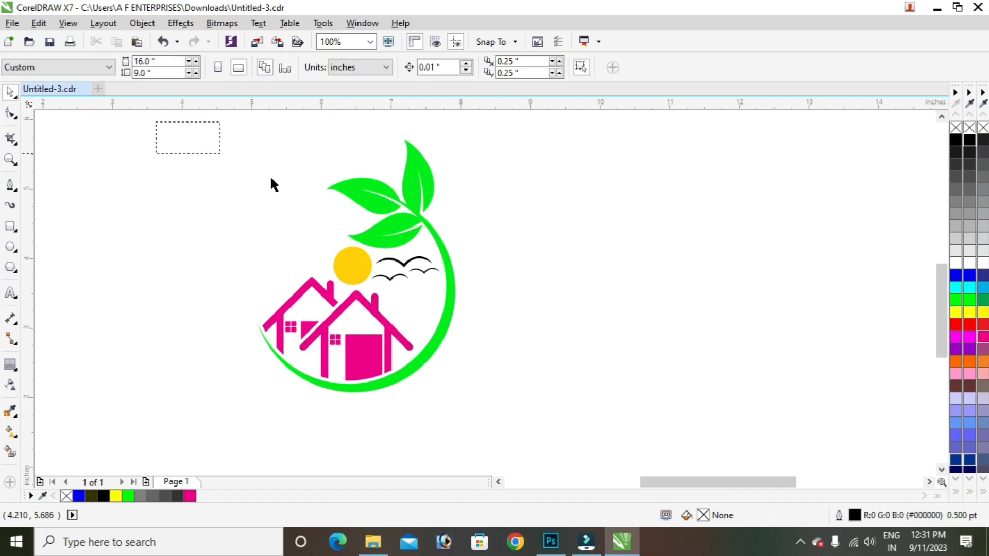
Step: Move the entire logo right, nearer the page centre
drag(273, 185, 591, 429)
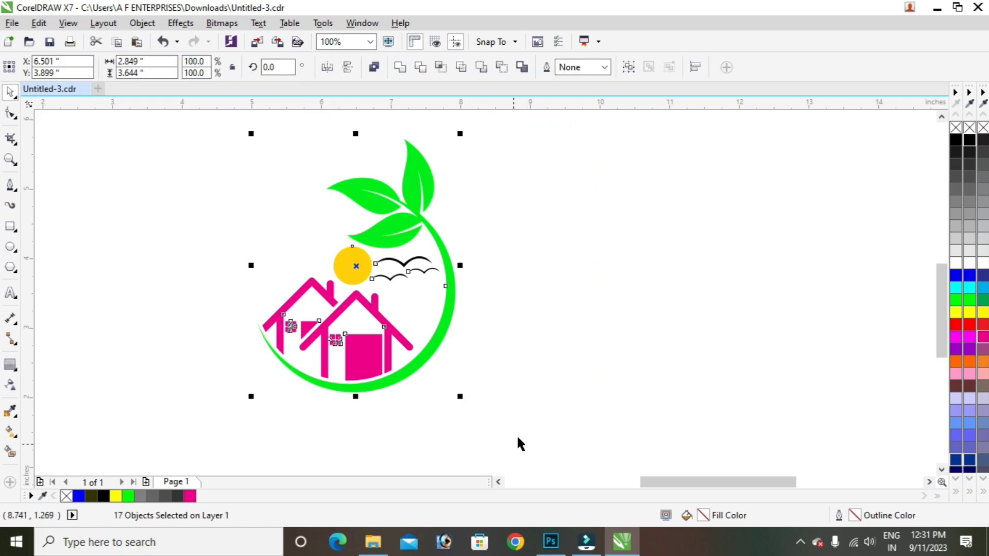
drag(448, 276, 538, 287)
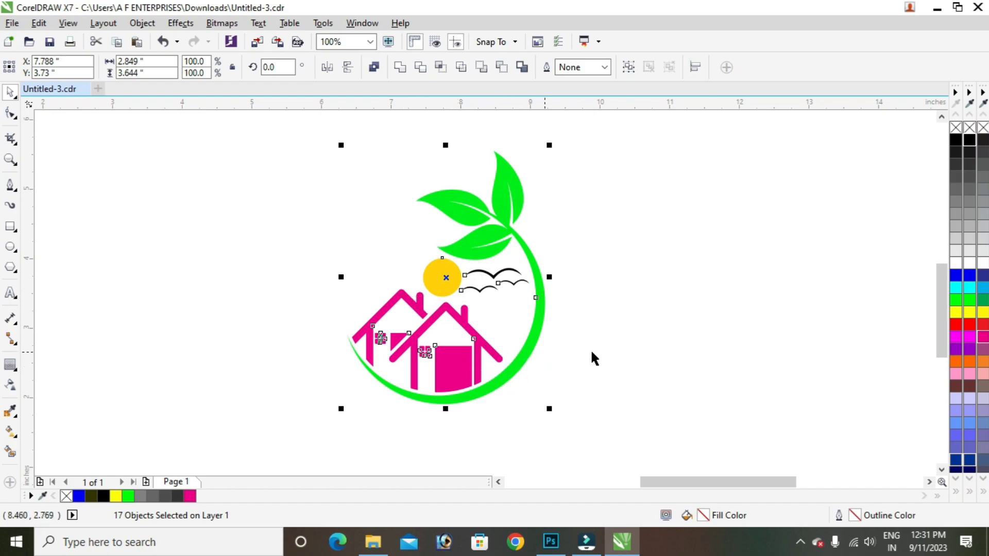
click(661, 351)
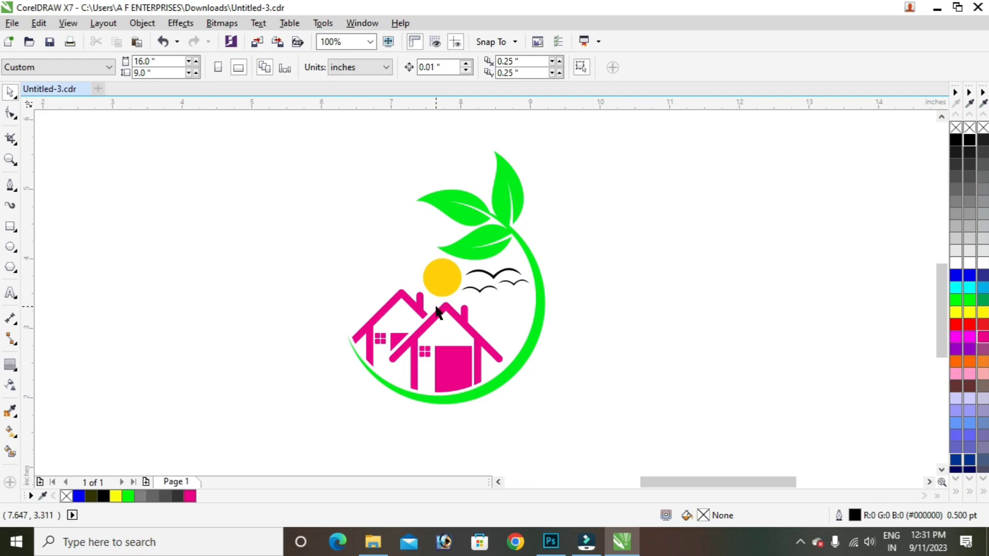
Step: Export the logo to the Desktop as transparent PNG 'natural logo 1'
key(ctrl+e)
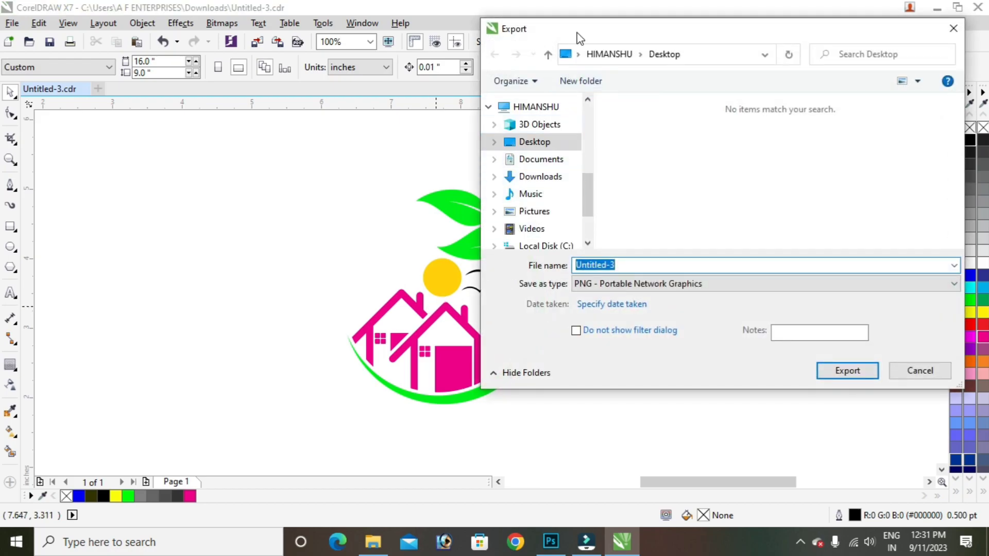
mouse_move(584, 34)
mouse_down()
mouse_move(632, 21)
mouse_move(604, 25)
mouse_up()
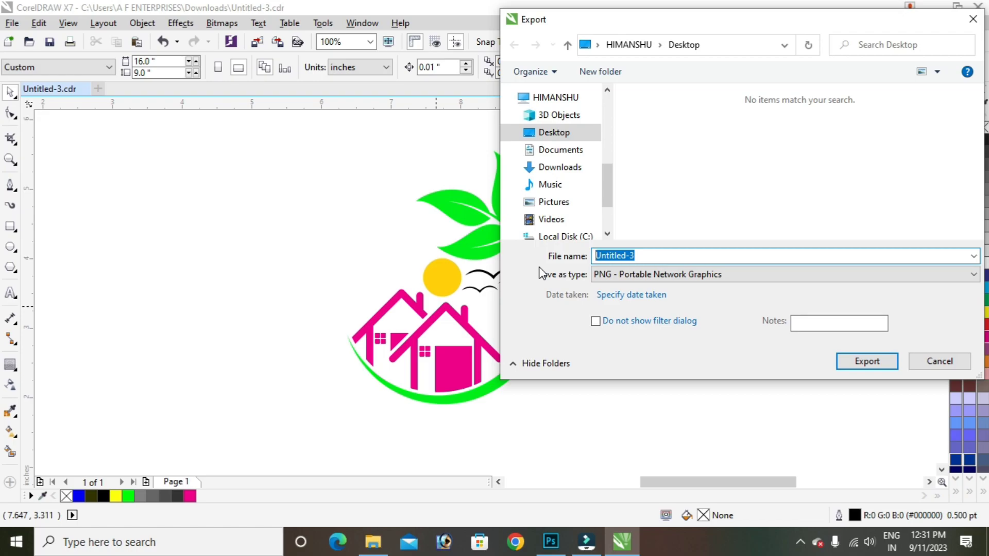
text(natural logo 1)
click(744, 276)
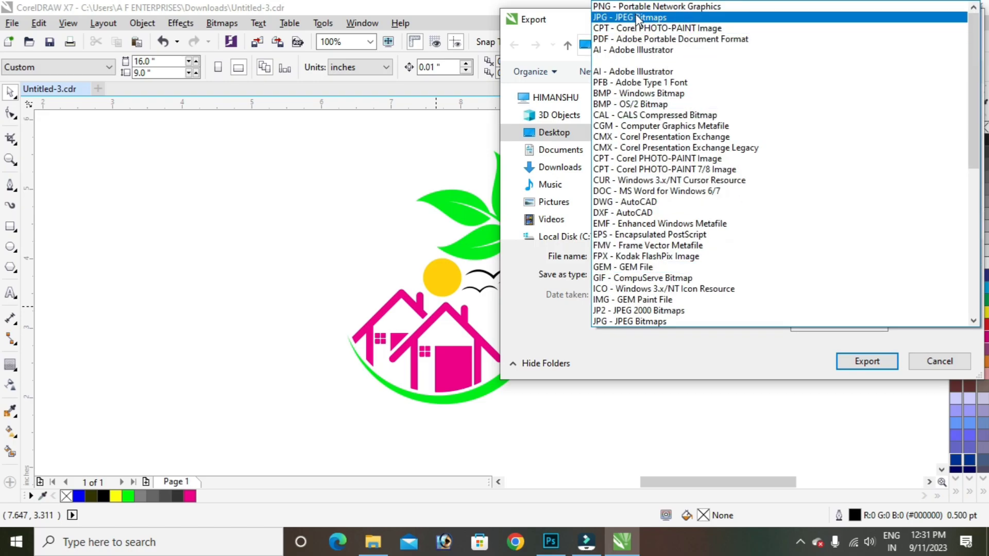
click(671, 6)
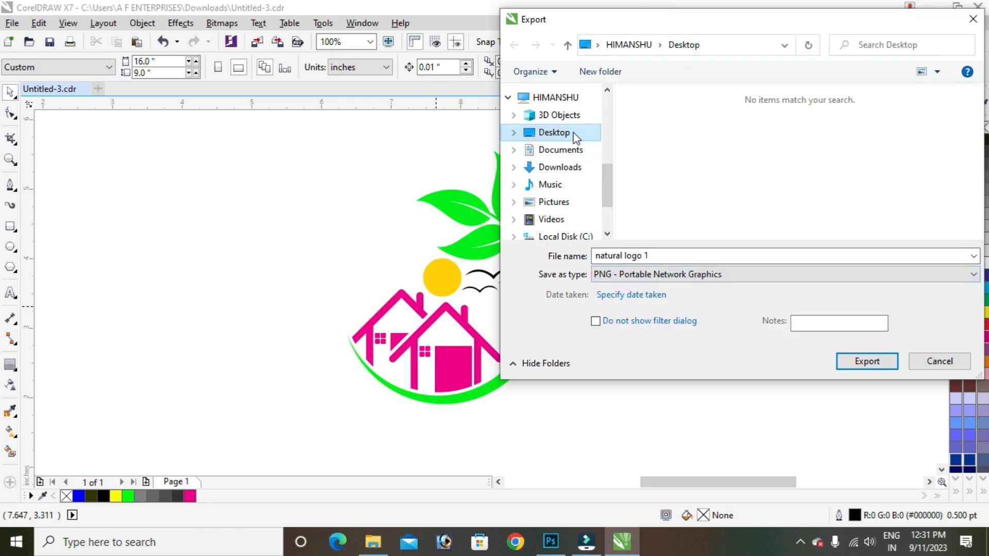
click(556, 134)
click(862, 362)
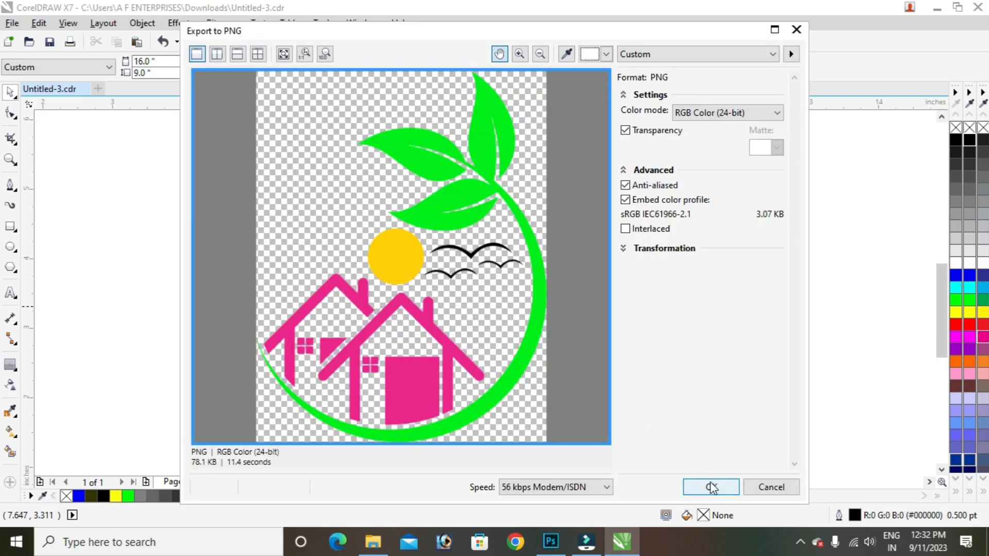
click(712, 487)
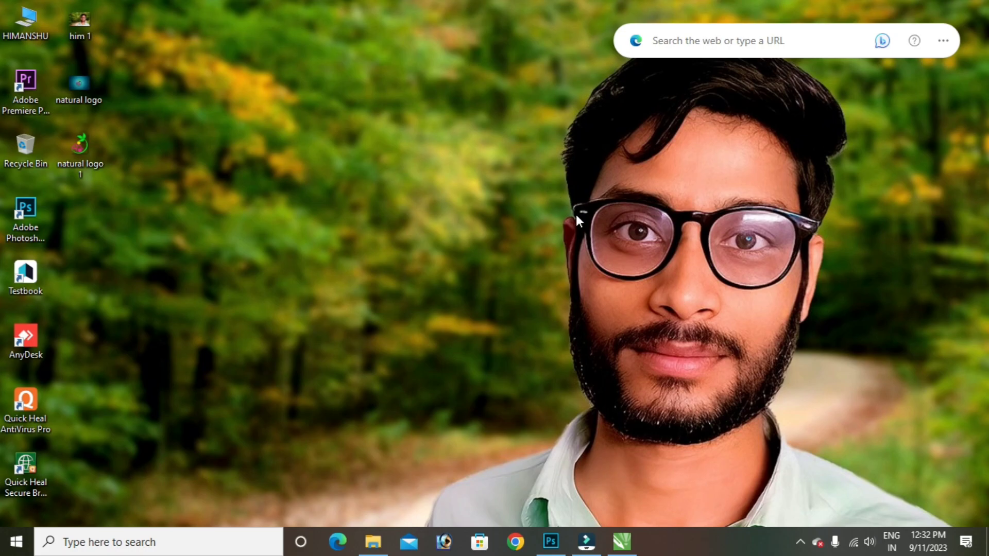
Step: Open the Glass Effects 3D Logo Mockup PSD from its zip archive in Downloads
double_click(25, 20)
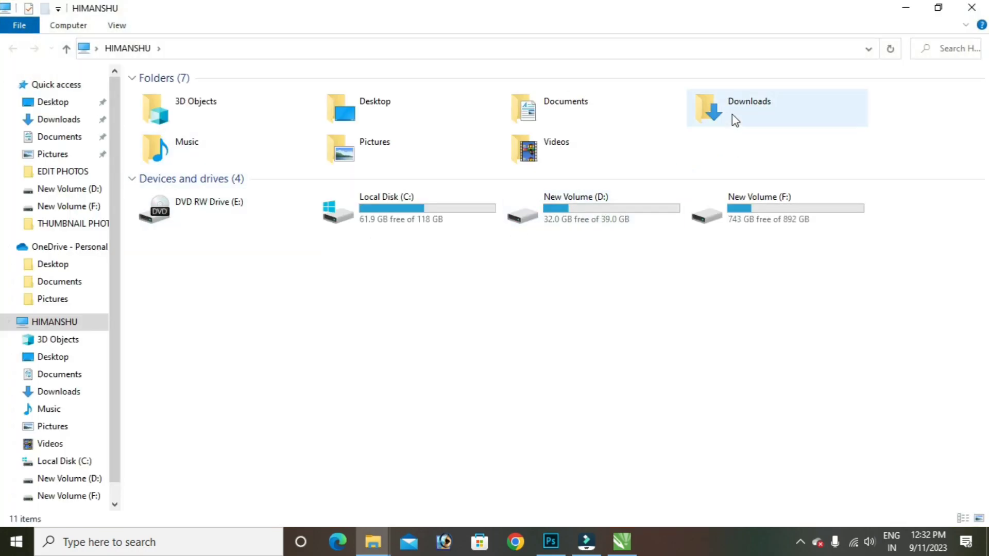
double_click(737, 117)
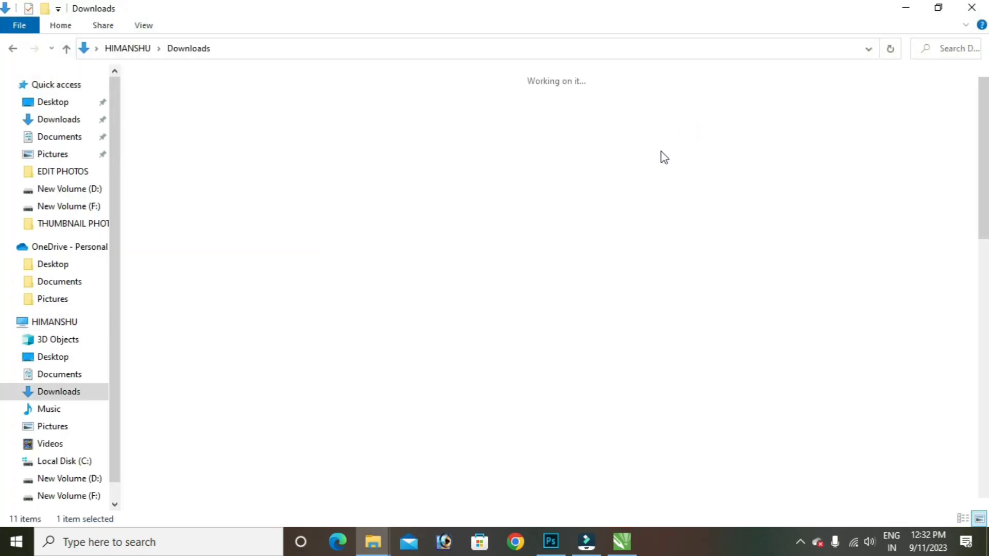
scroll(482, 309, down, 3)
scroll(419, 352, down, 5)
scroll(515, 366, down, 6)
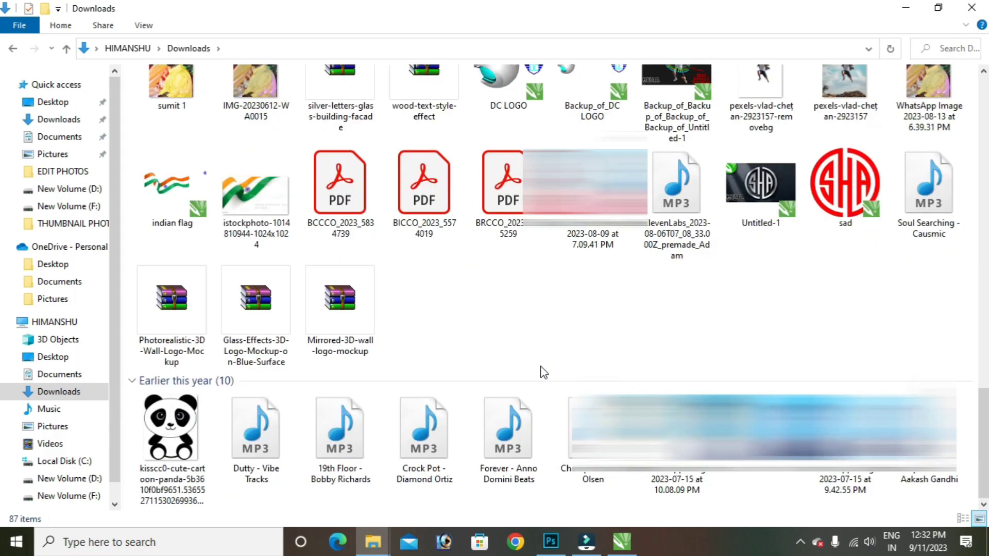
click(263, 316)
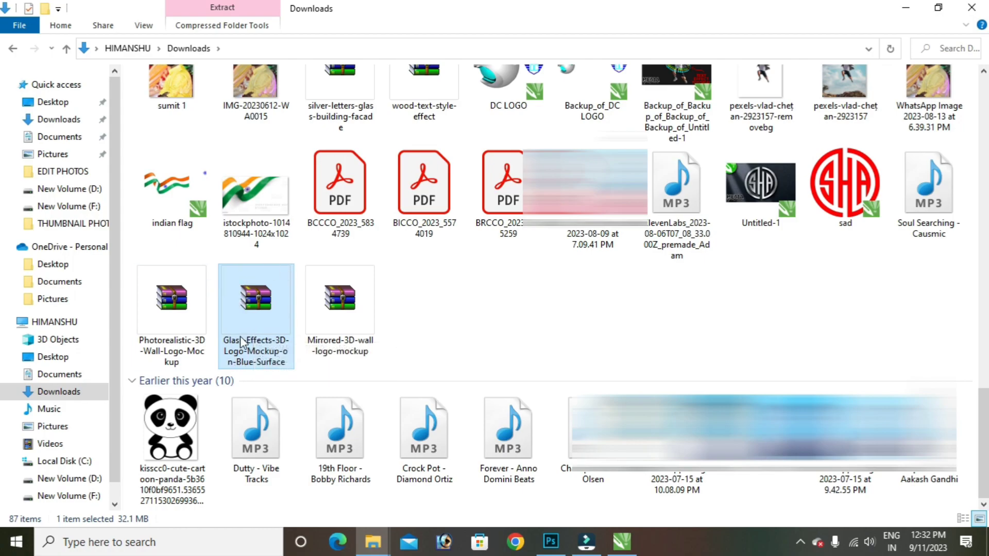
right_click(250, 299)
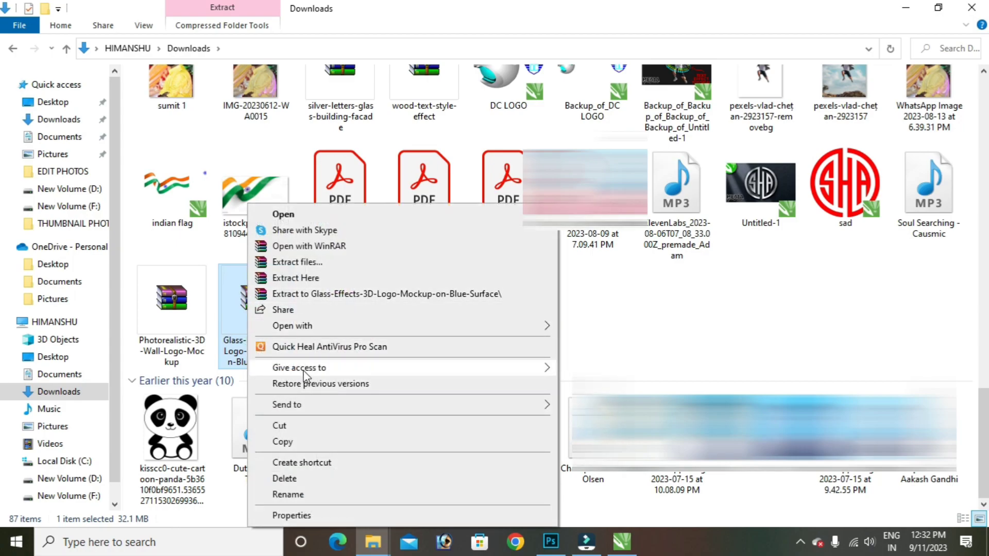
mouse_move(309, 326)
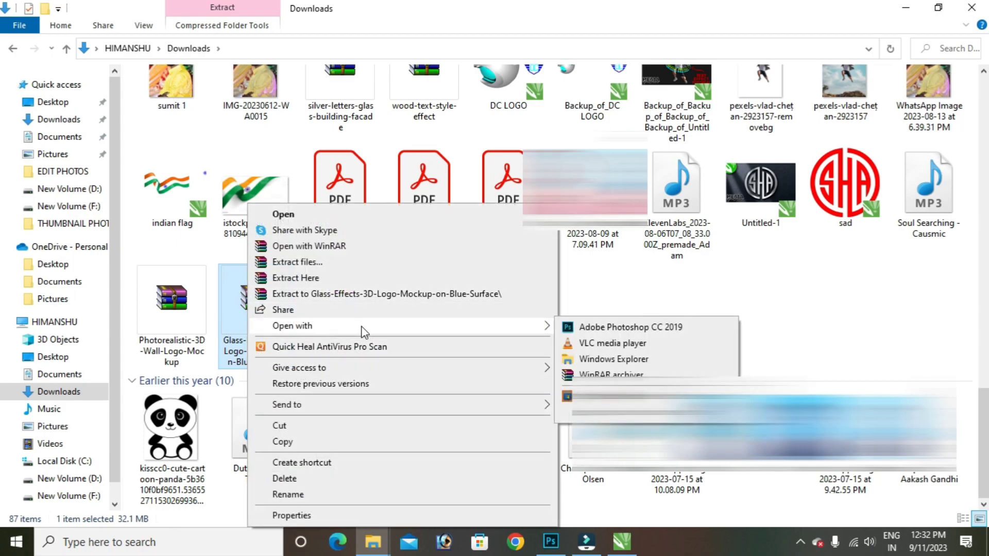
click(612, 363)
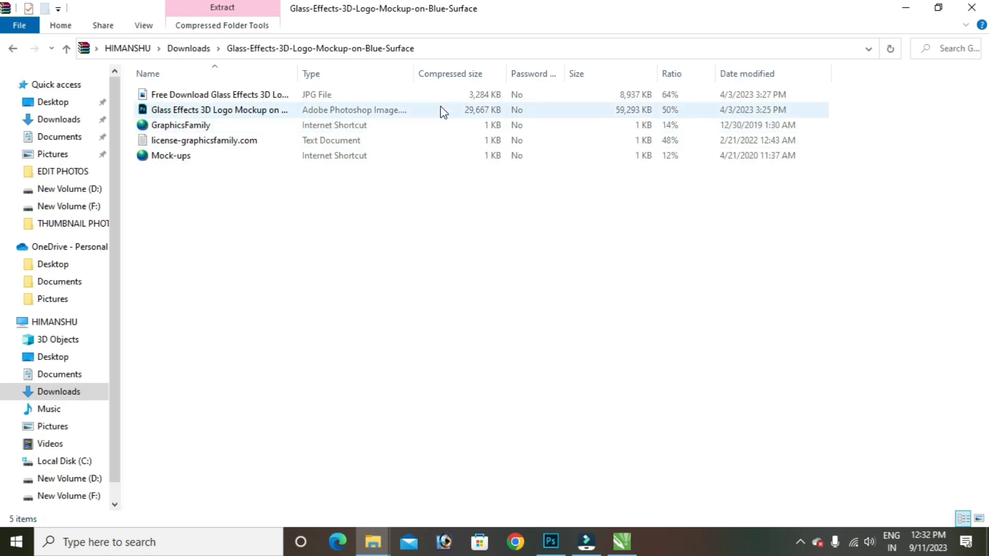
click(210, 112)
double_click(210, 113)
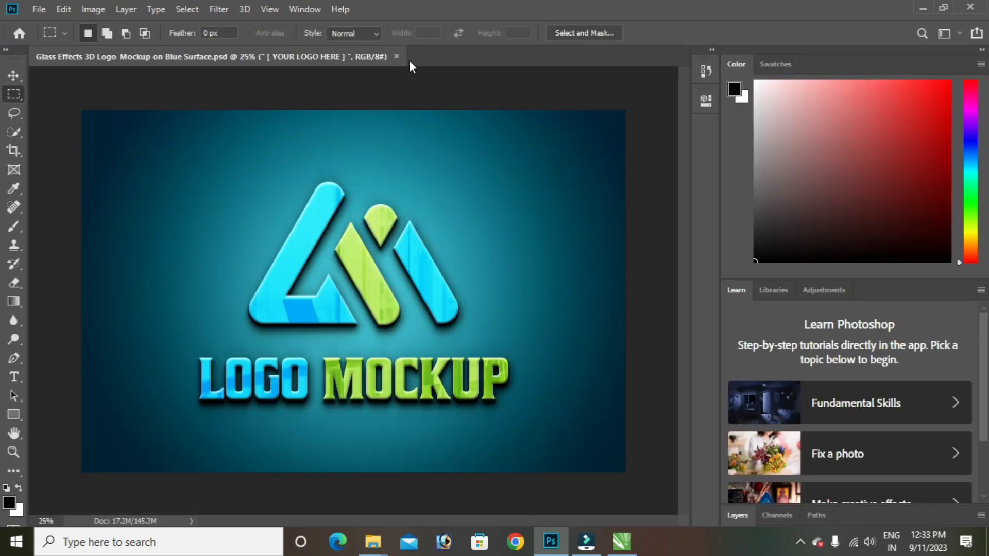
Step: Open natural logo 1.png from the Desktop, then return to the glass mockup document
click(39, 12)
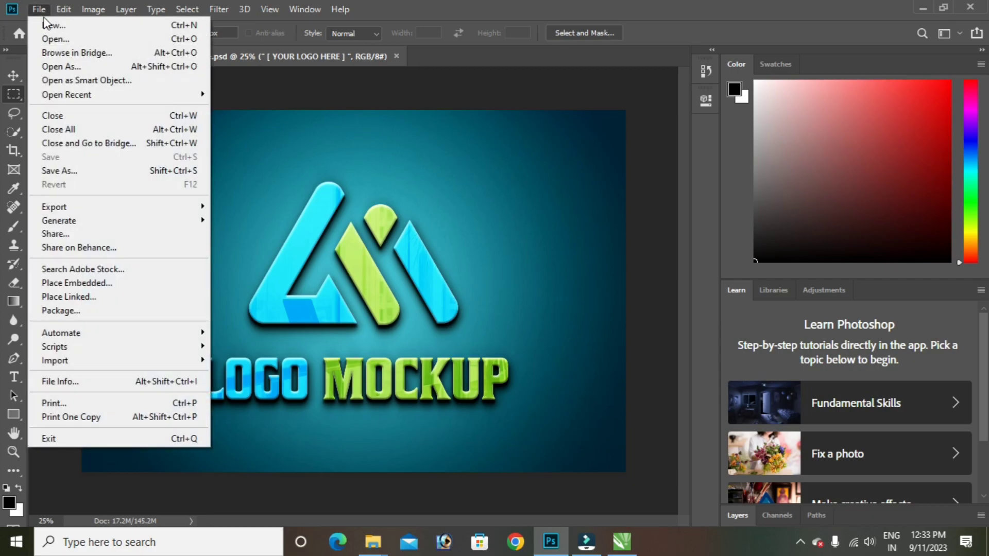
click(113, 39)
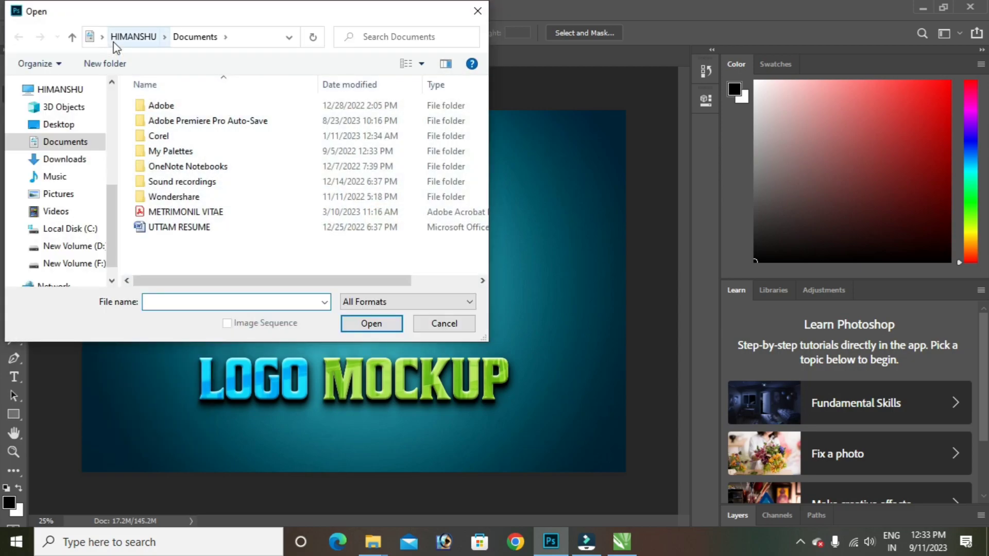
click(72, 125)
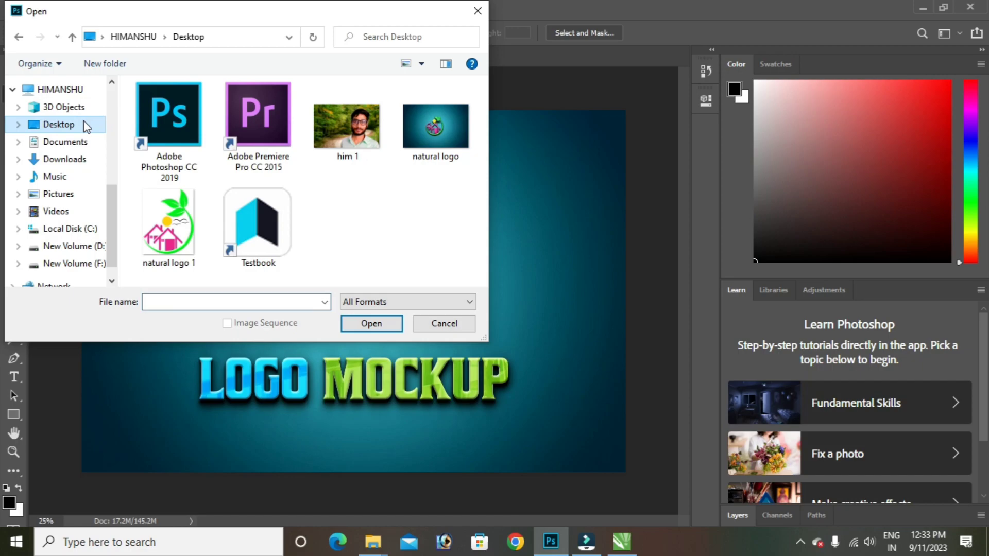
click(173, 215)
click(367, 325)
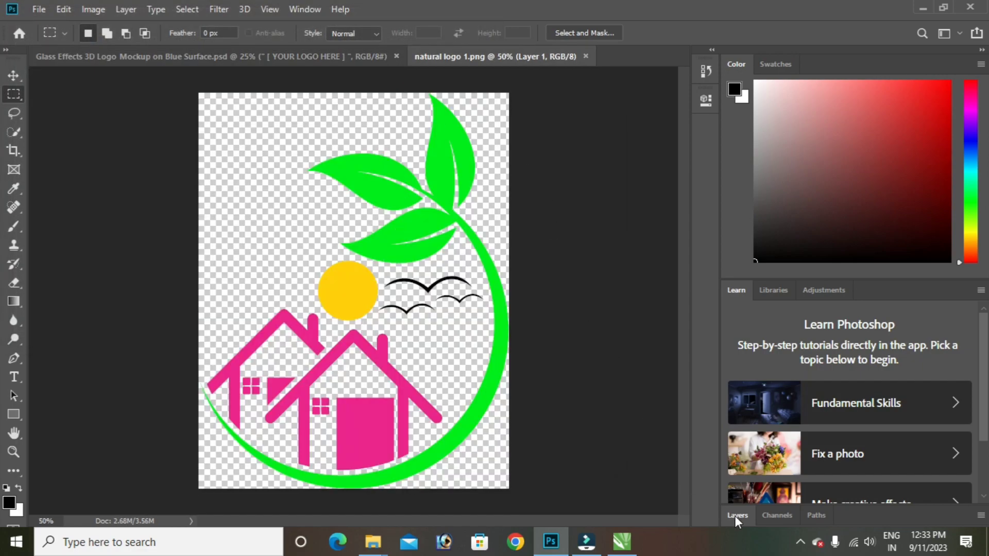
click(737, 515)
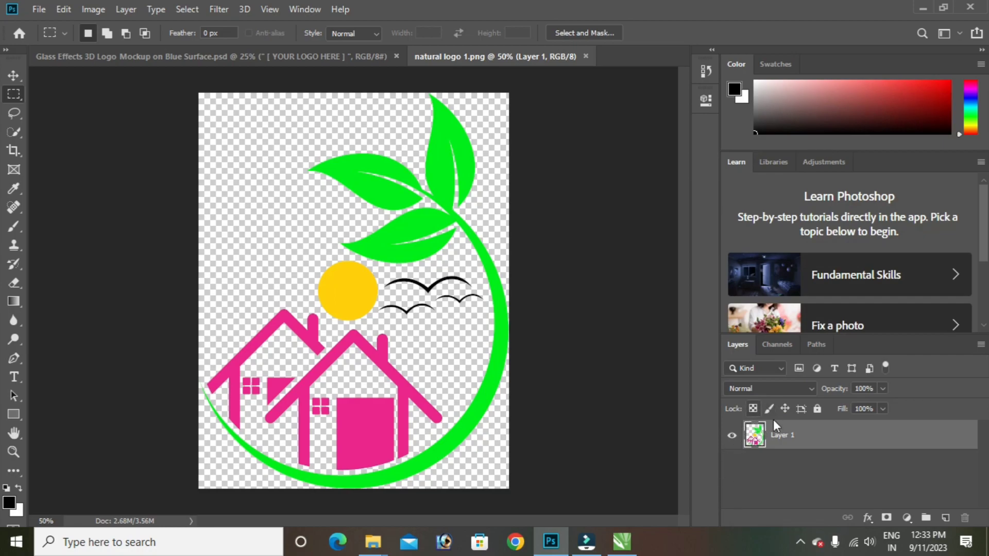
click(281, 57)
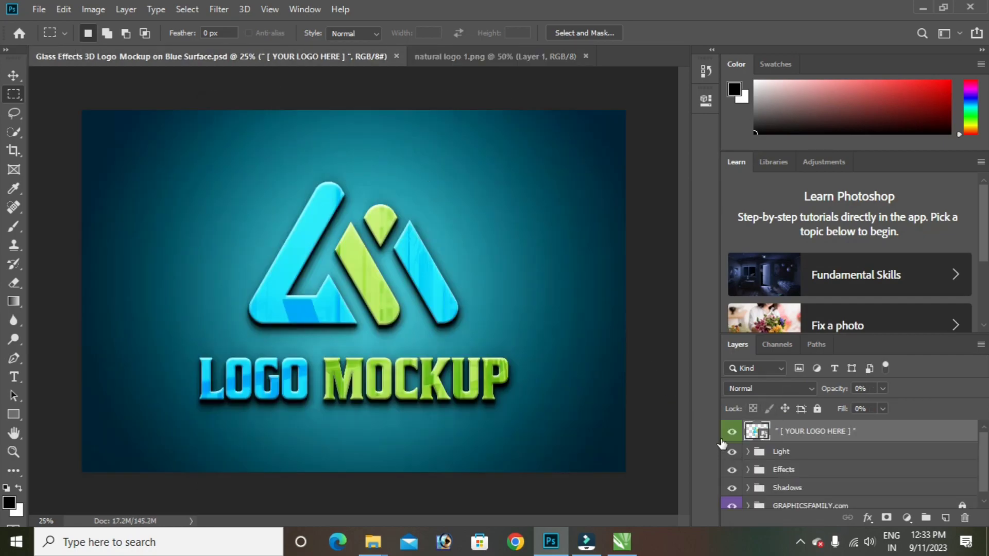
Step: Open the YOUR LOGO HERE smart object and drag the house-and-leaf logo into it
double_click(764, 436)
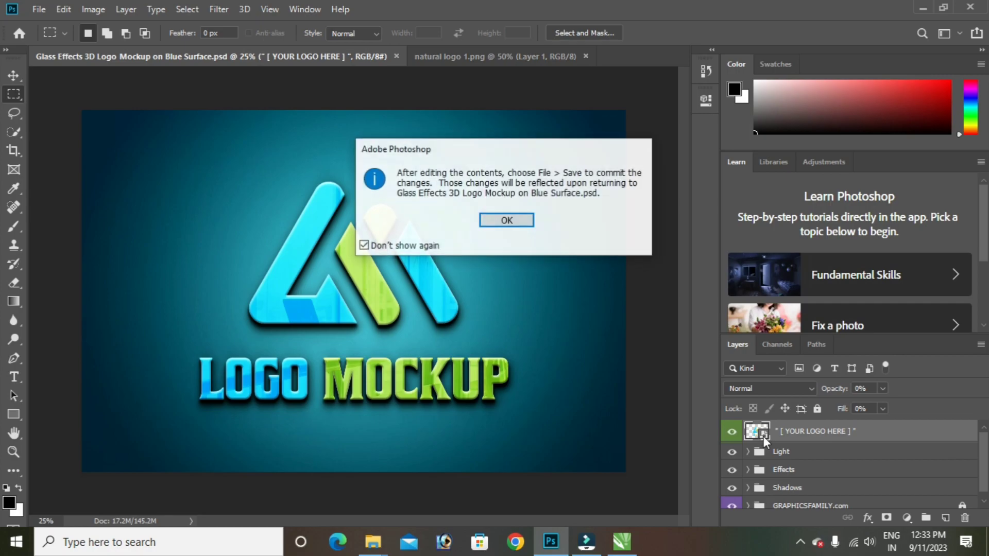
click(510, 222)
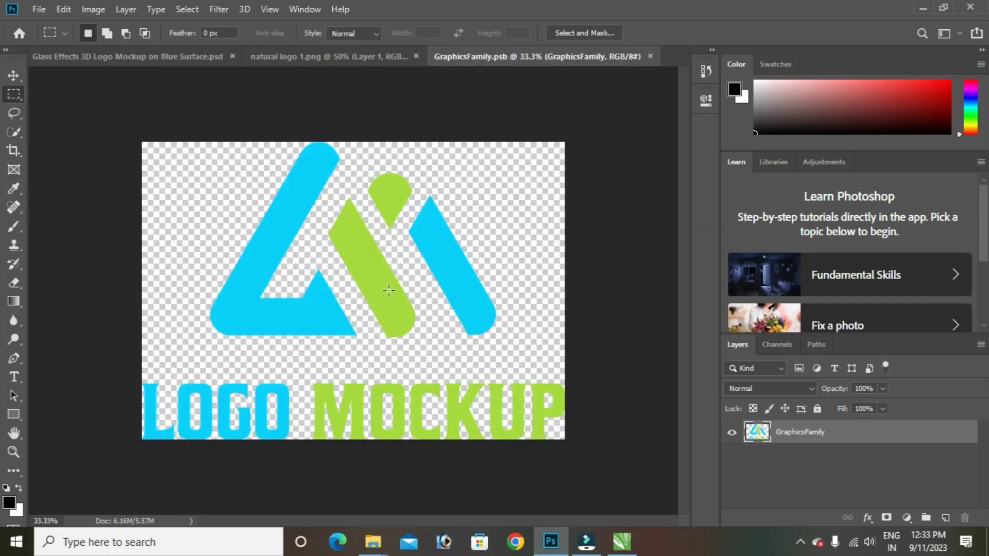
click(323, 58)
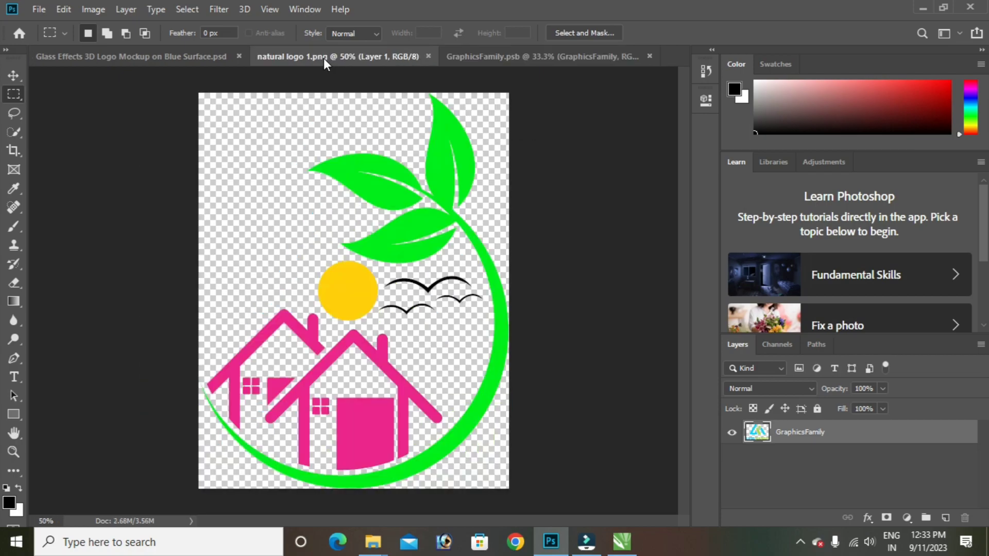
click(14, 76)
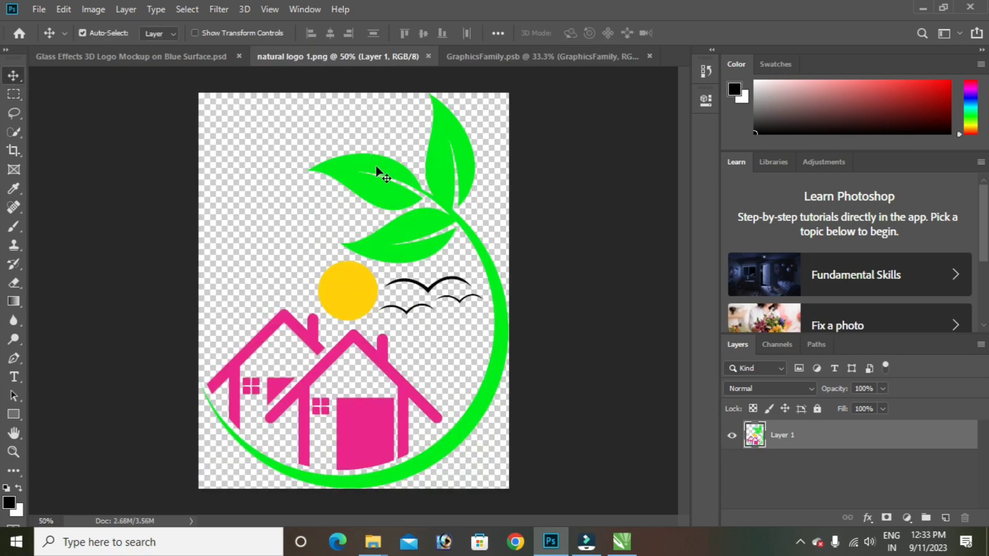
mouse_move(376, 165)
mouse_down()
mouse_move(472, 69)
mouse_move(395, 188)
mouse_up()
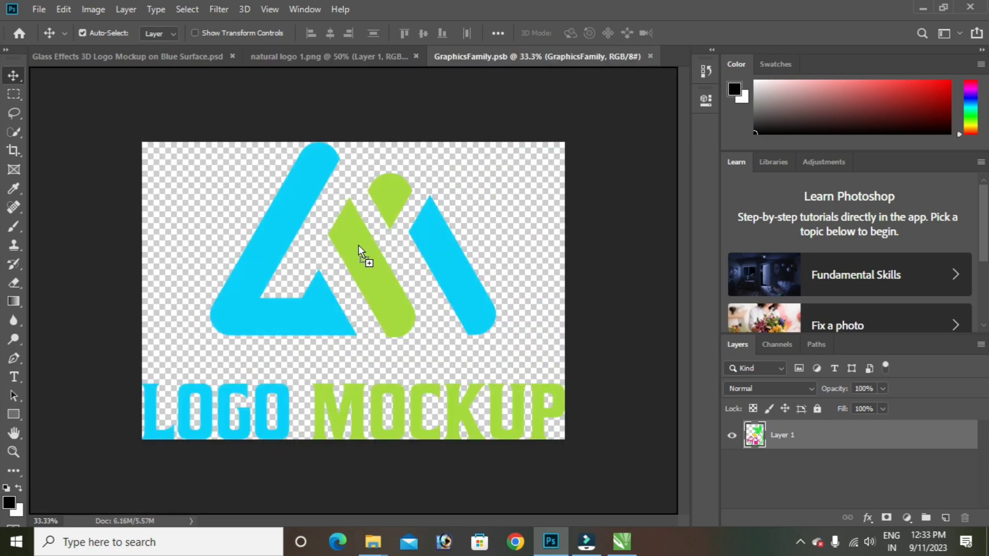
mouse_move(359, 246)
mouse_down()
mouse_move(354, 254)
mouse_move(401, 305)
mouse_up()
Step: Centre the logo over the placeholder, hide the placeholder layer, and save the smart object
key(ctrl+t)
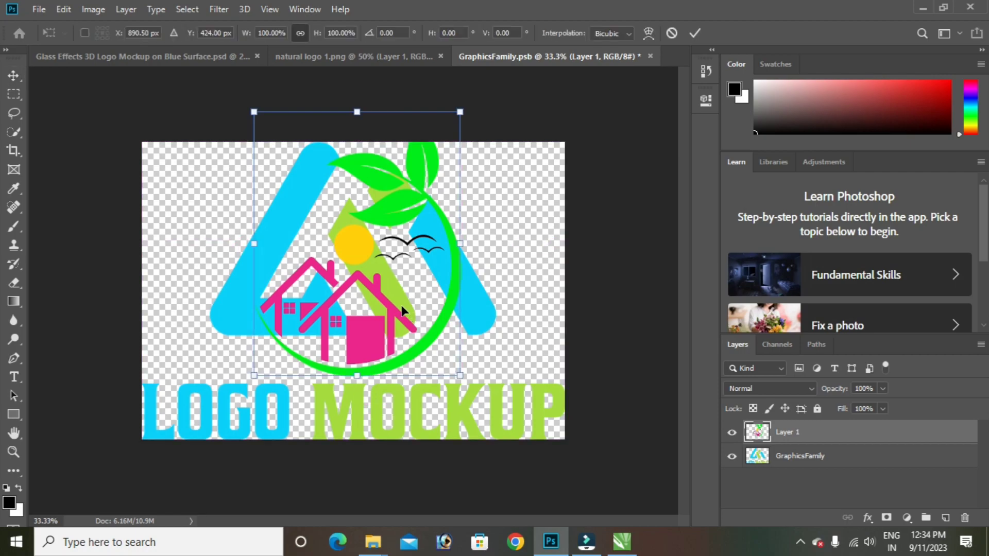
drag(354, 246, 363, 298)
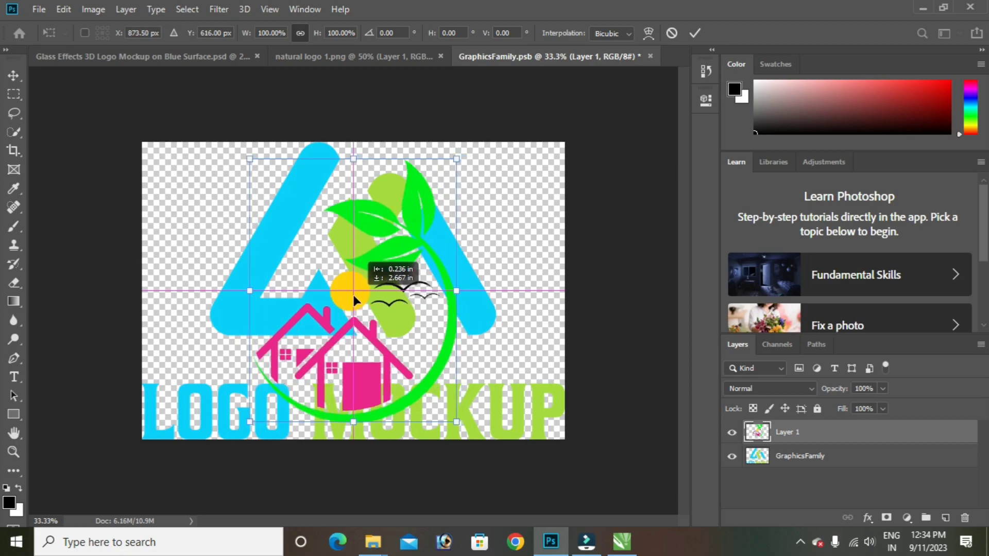
click(732, 457)
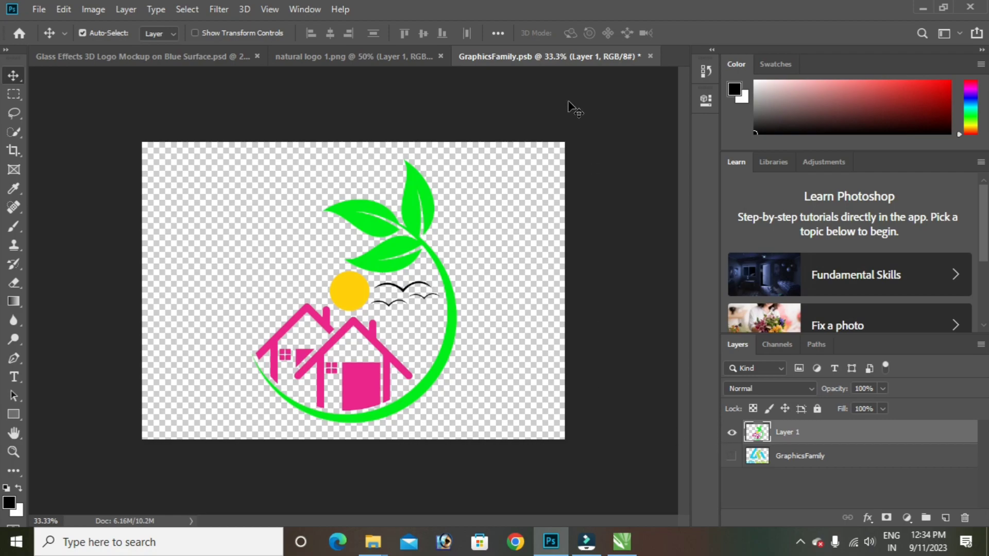
click(651, 56)
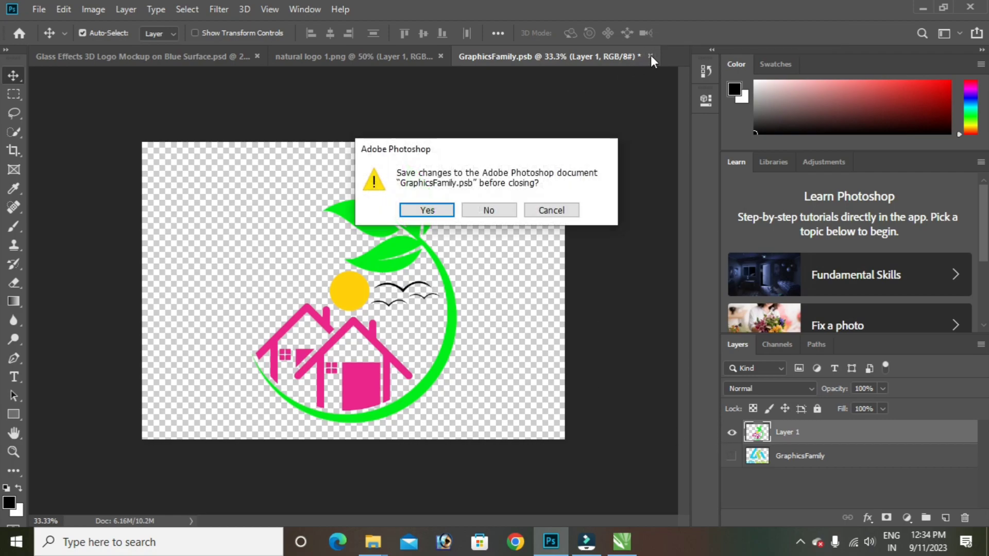
click(427, 210)
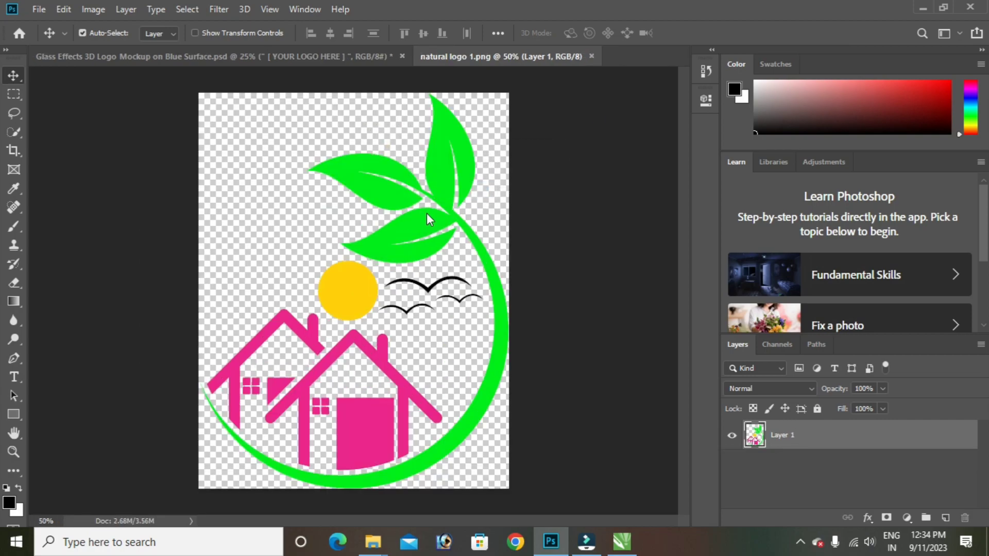
Step: Close natural logo 1.png and zoom the mockup to 50%
click(591, 56)
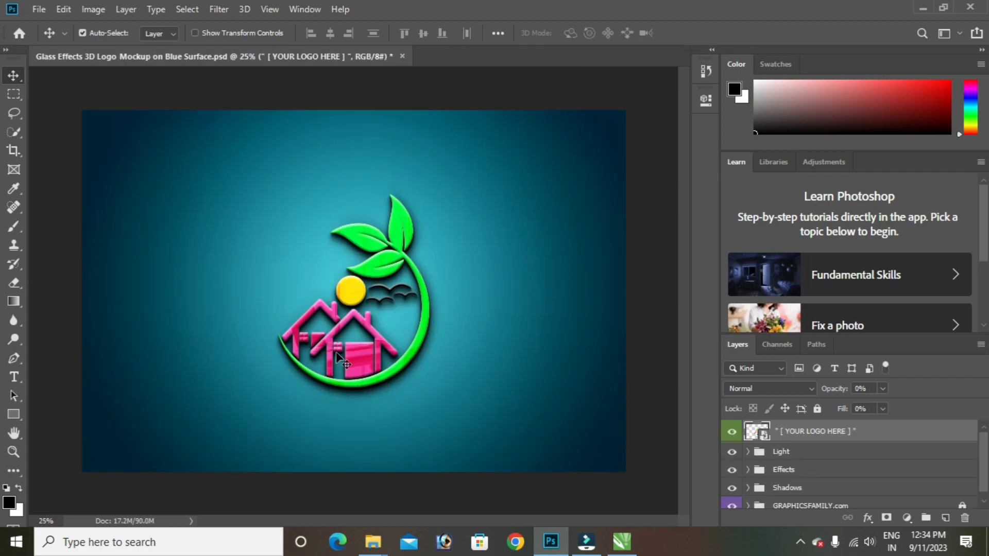
key(ctrl+plus)
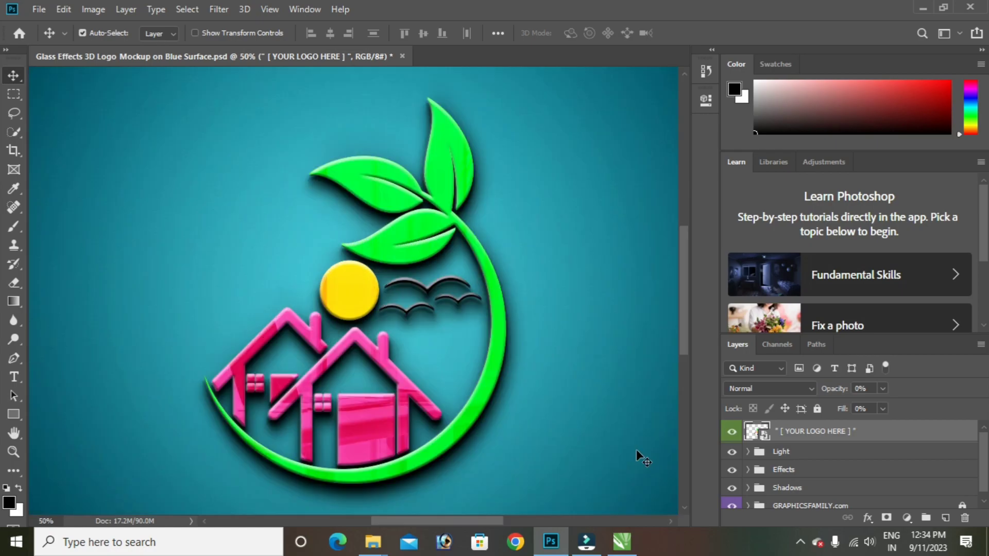